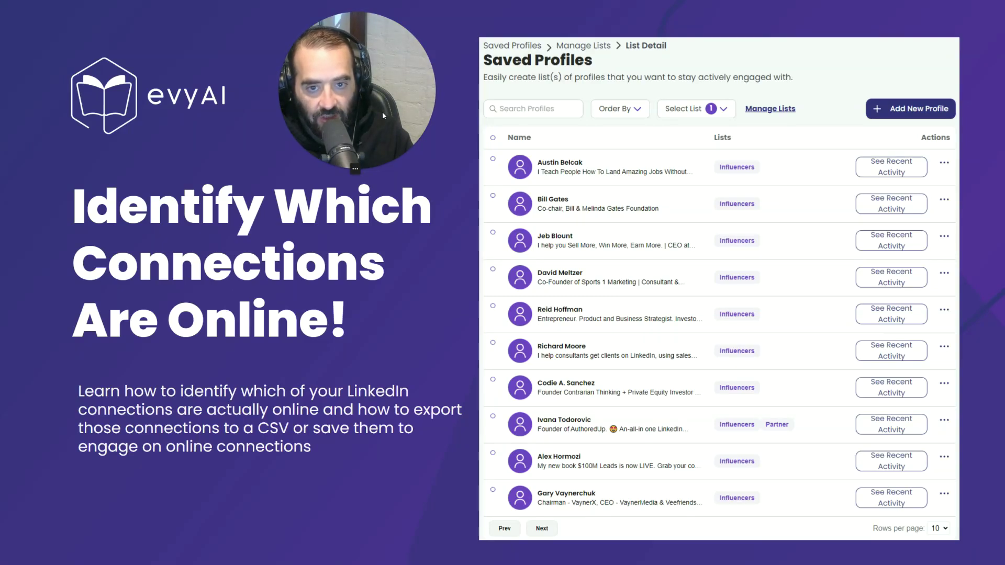
# Go to the home feed and open the profile of the top post's HR consultant author
pyautogui.moveTo(382, 111); pyautogui.dragTo(414, 114)
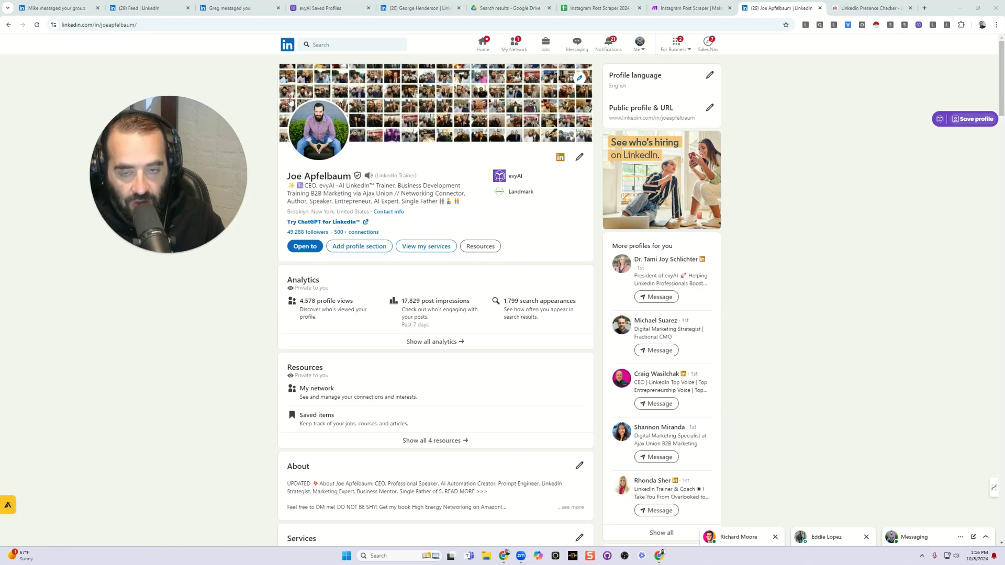
pyautogui.click(288, 46)
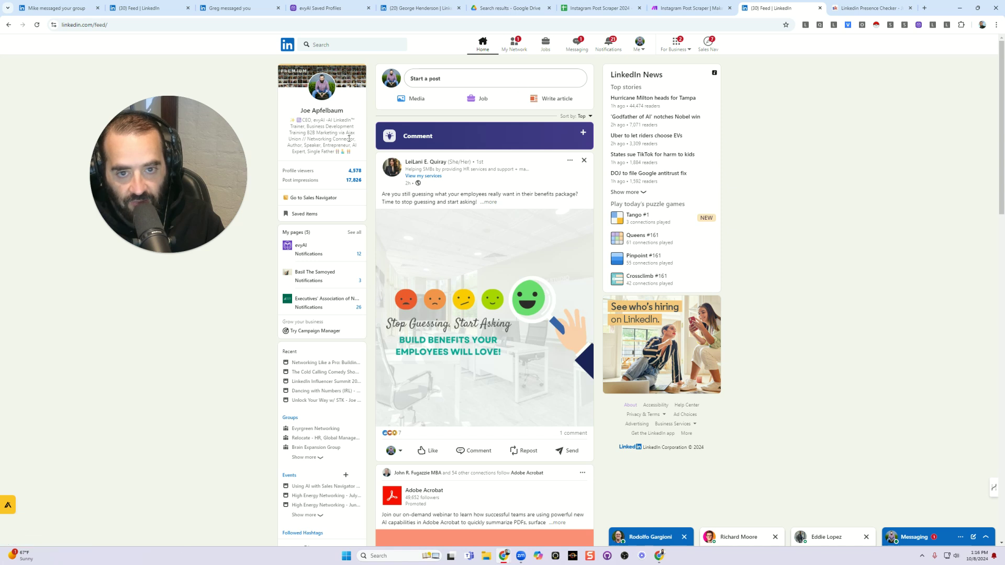
pyautogui.scroll(-7, 397, 167)
pyautogui.scroll(7, 434, 222)
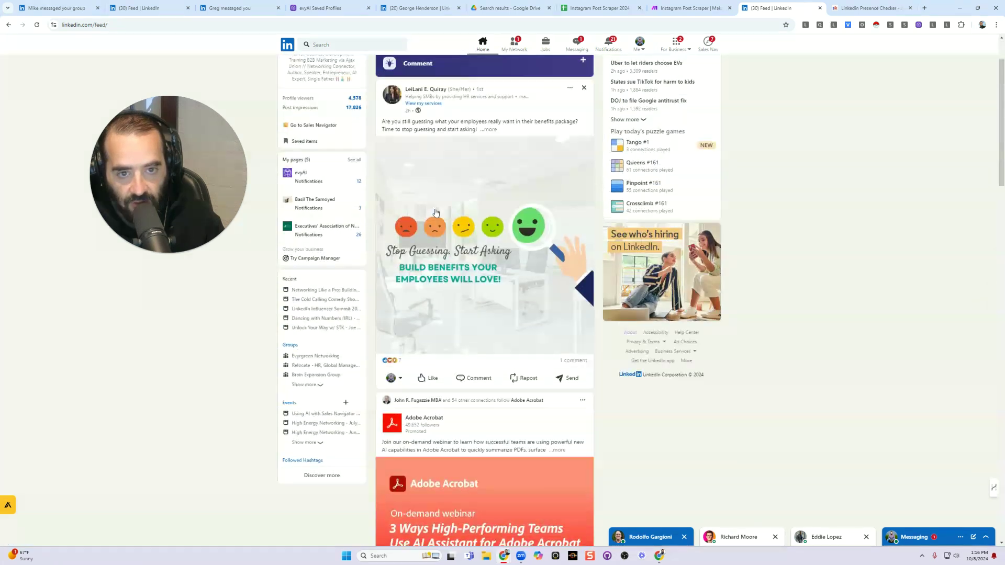
pyautogui.click(411, 172)
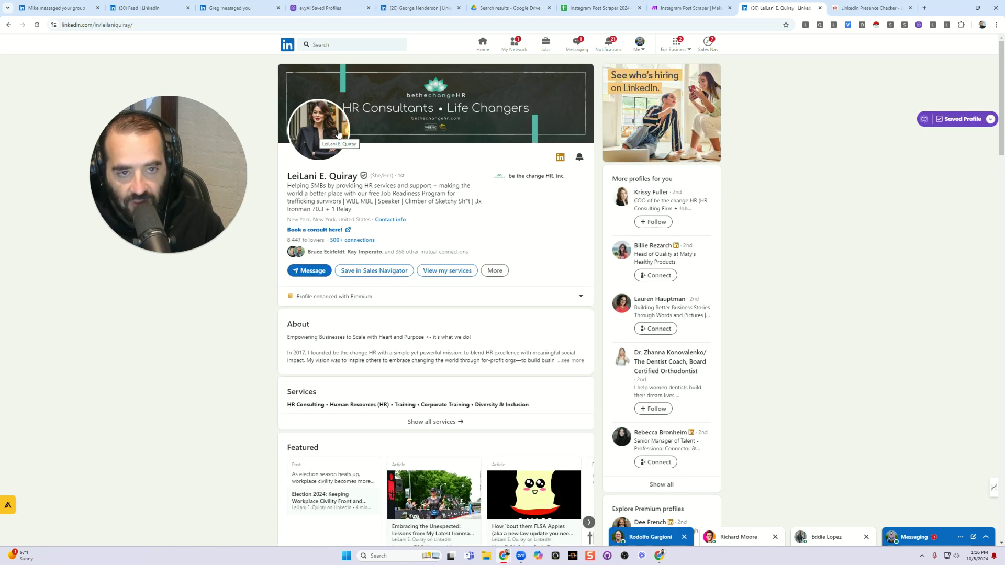
# Expand the three minimized chat conversations and the full Messaging conversation list
pyautogui.click(627, 539)
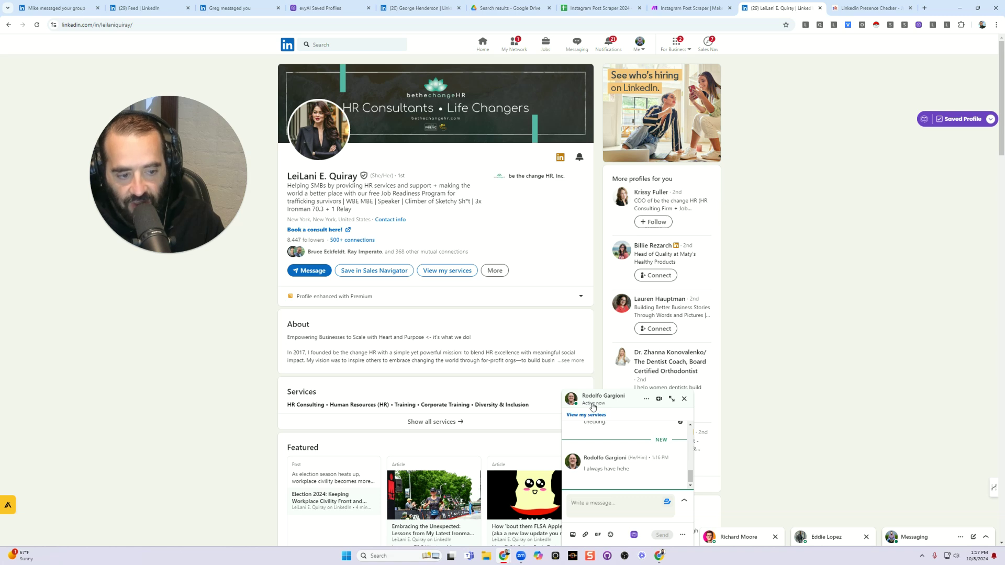
pyautogui.click(739, 537)
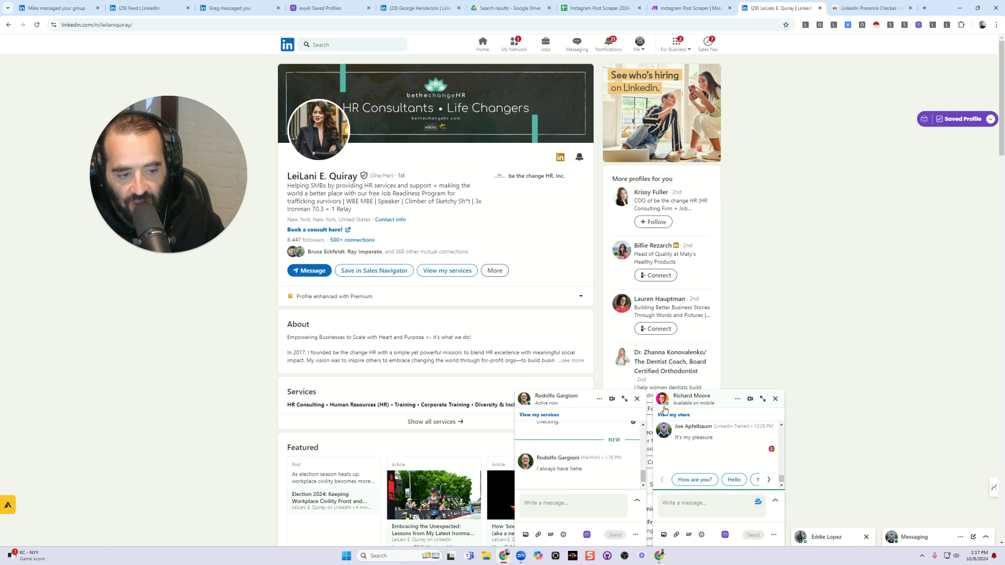
pyautogui.click(832, 539)
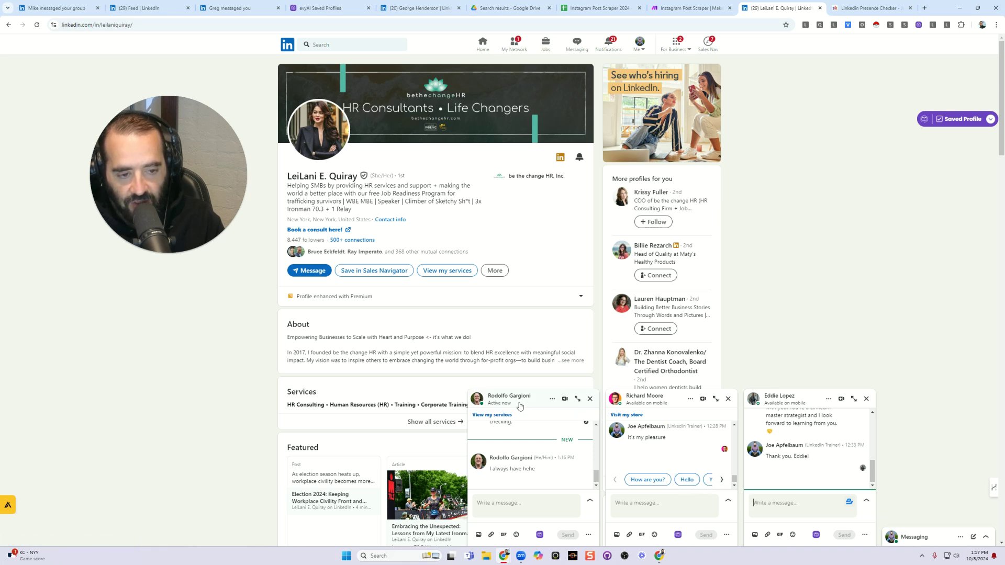
pyautogui.click(907, 539)
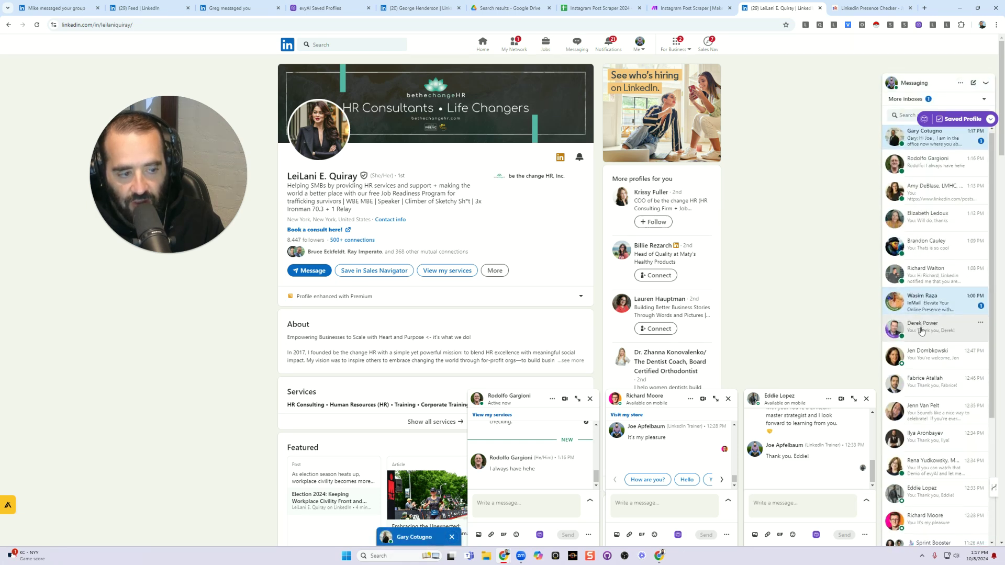
# Close all open chat windows and minimized chat tabs, then go to My Network
pyautogui.scroll(-3, 929, 215)
pyautogui.scroll(-1, 913, 419)
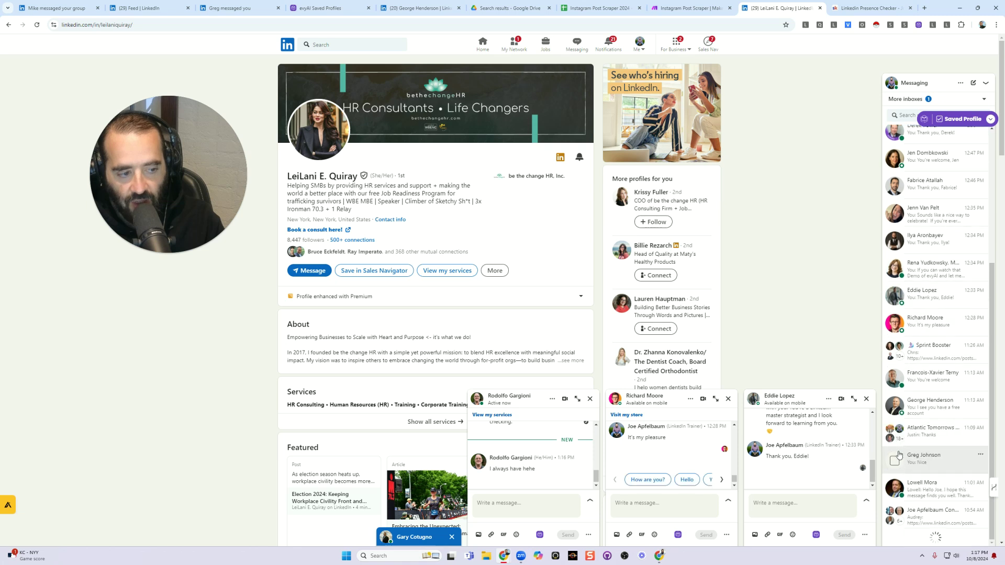
pyautogui.scroll(4, 910, 353)
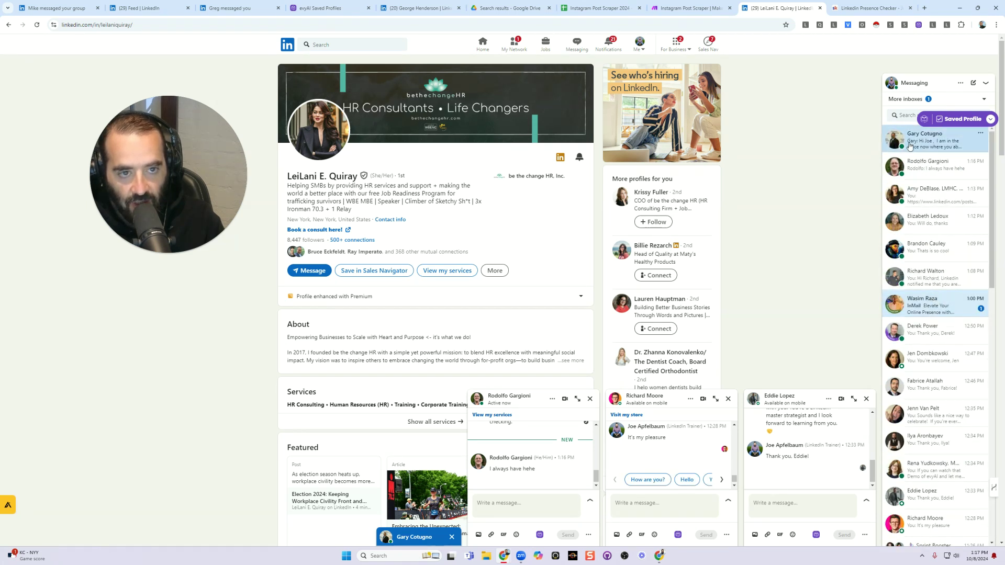
pyautogui.click(513, 403)
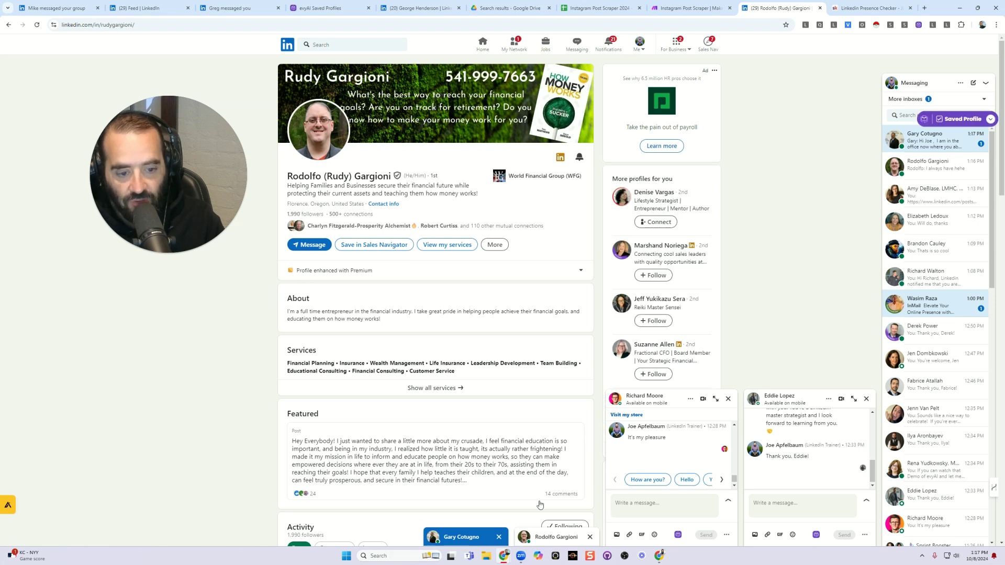
pyautogui.click(498, 537)
pyautogui.click(589, 538)
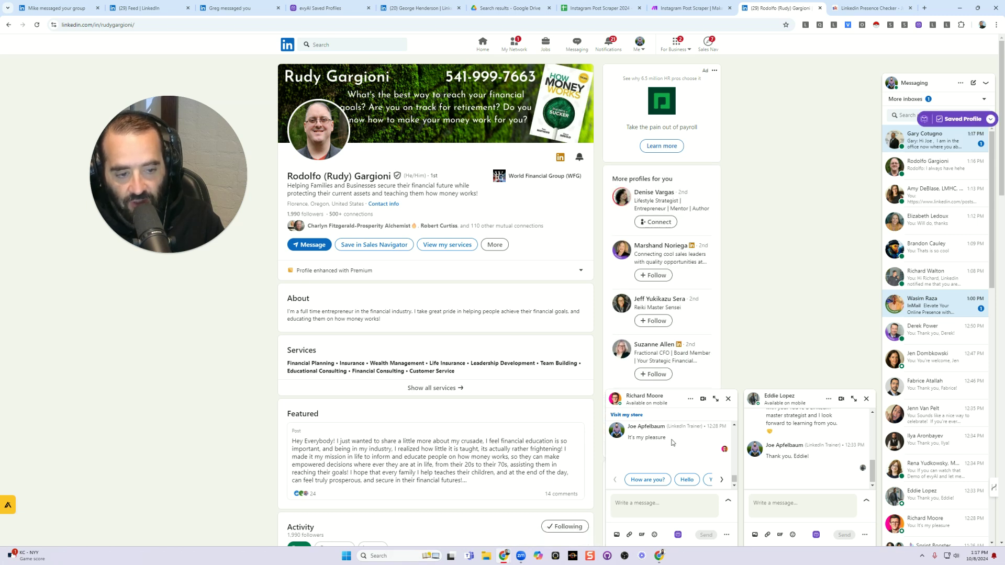
pyautogui.click(728, 399)
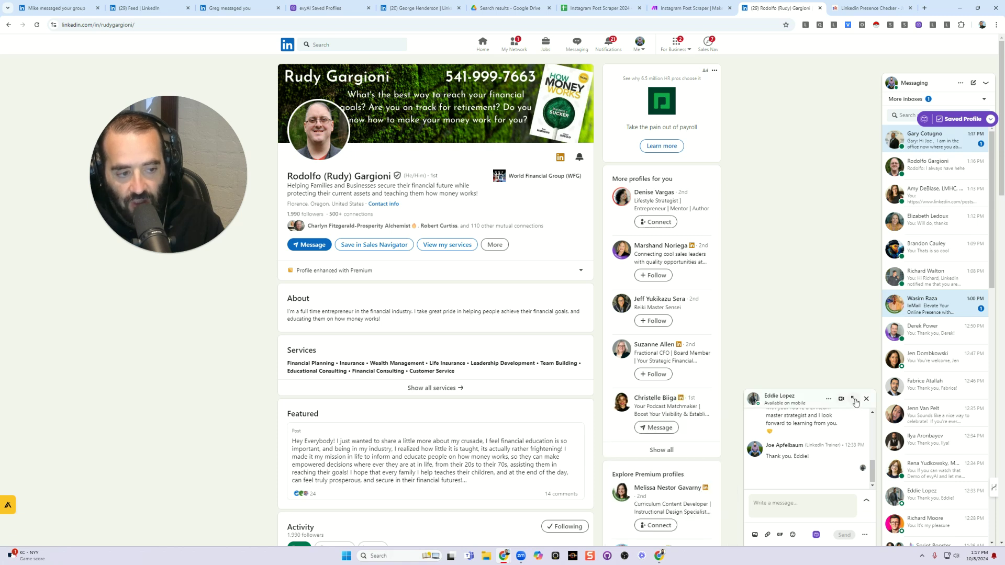
pyautogui.click(865, 399)
pyautogui.click(514, 46)
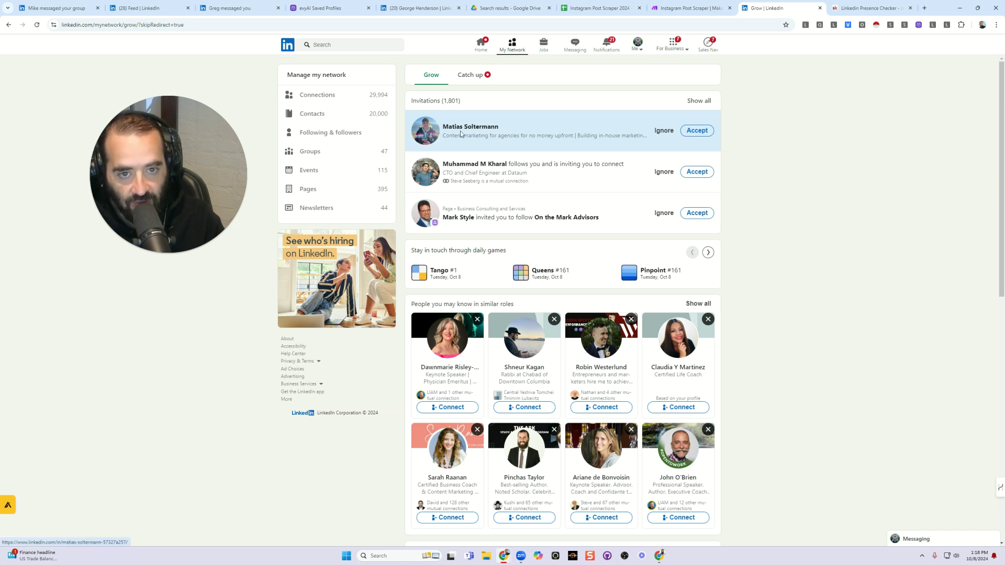
# Open the Connections list, scroll to its end, and highlight 'connections' in the page address
pyautogui.click(355, 96)
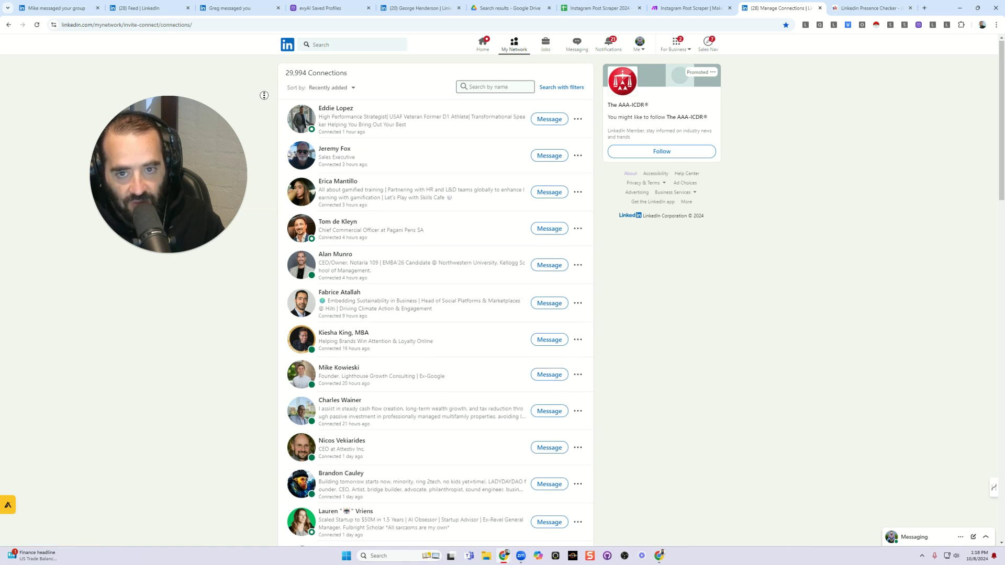
pyautogui.scroll(-1, 261, 102)
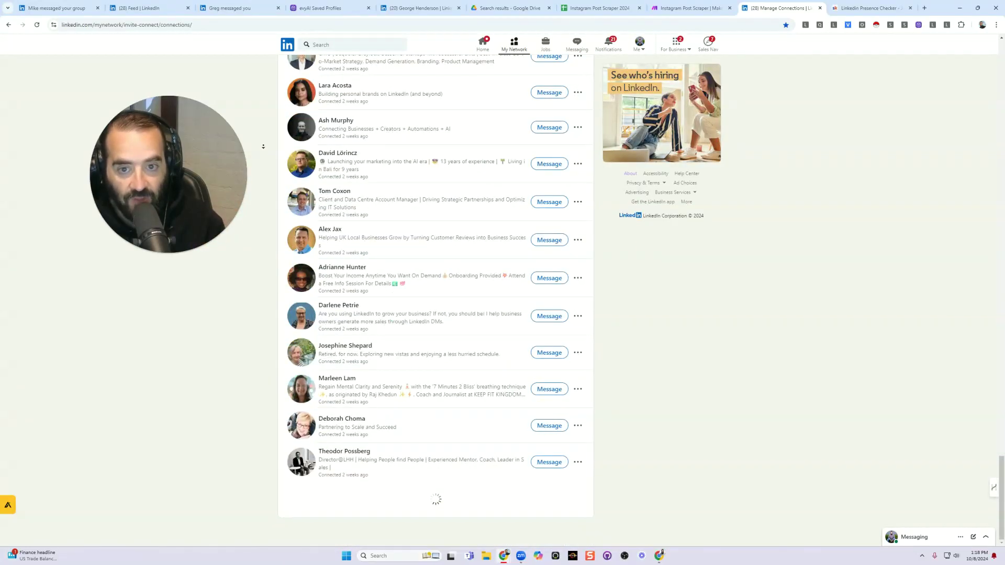
pyautogui.moveTo(81, 24); pyautogui.dragTo(211, 25)
pyautogui.click(211, 24)
pyautogui.click(202, 124)
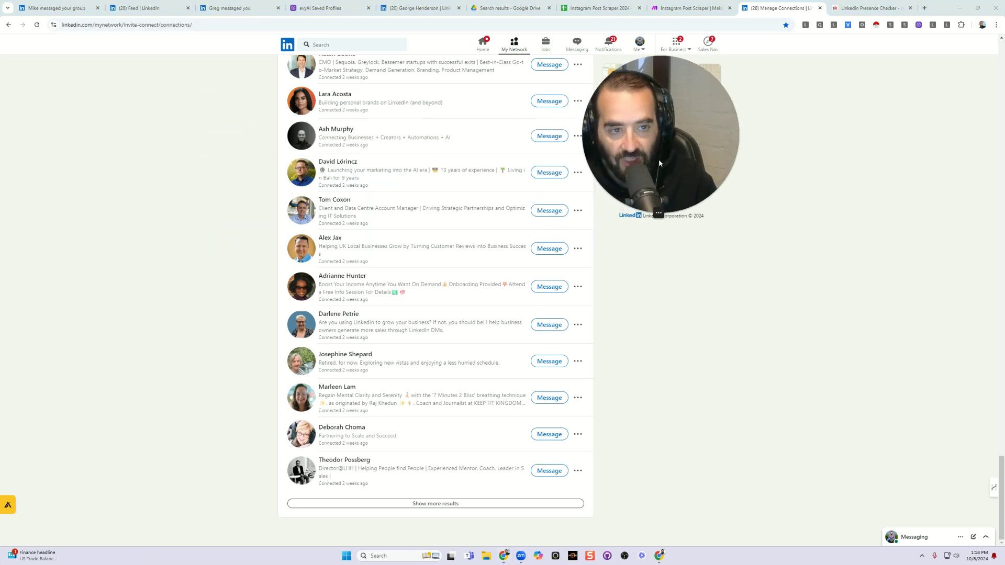
pyautogui.click(158, 24)
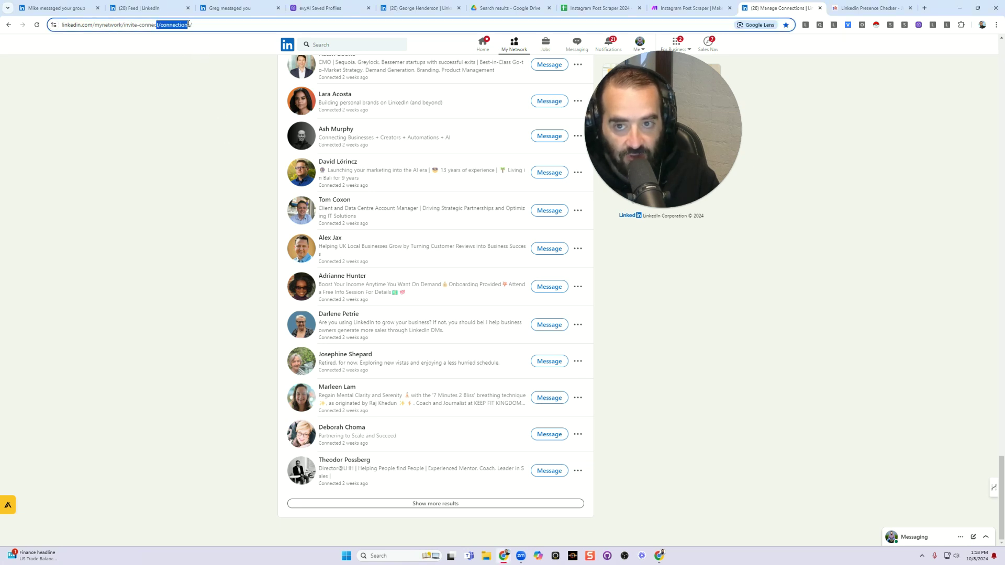
pyautogui.doubleClick(188, 24)
pyautogui.click(202, 113)
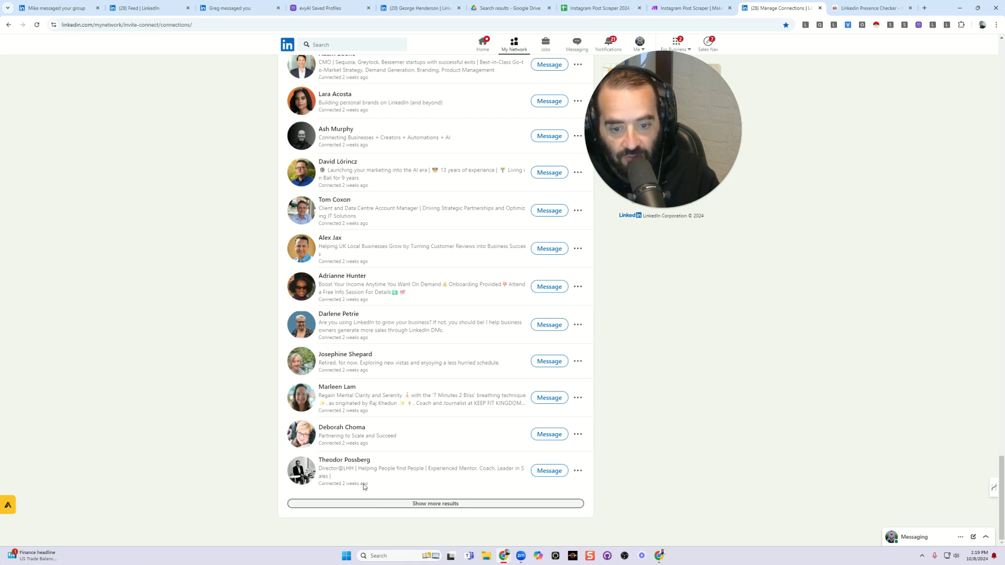
# Open the bottom three connections' profiles in background tabs
pyautogui.middleClick(344, 460)
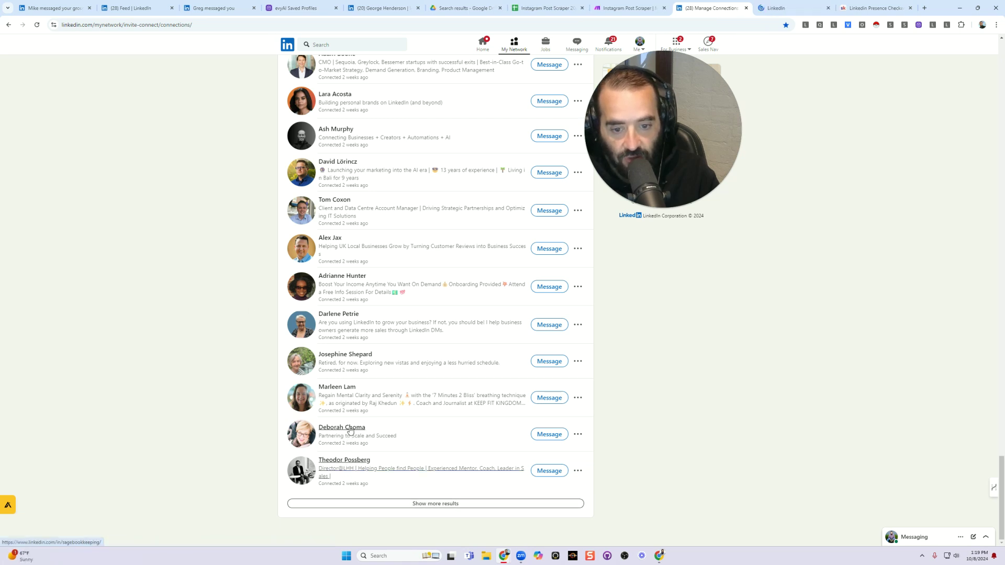
pyautogui.middleClick(346, 428)
pyautogui.middleClick(337, 387)
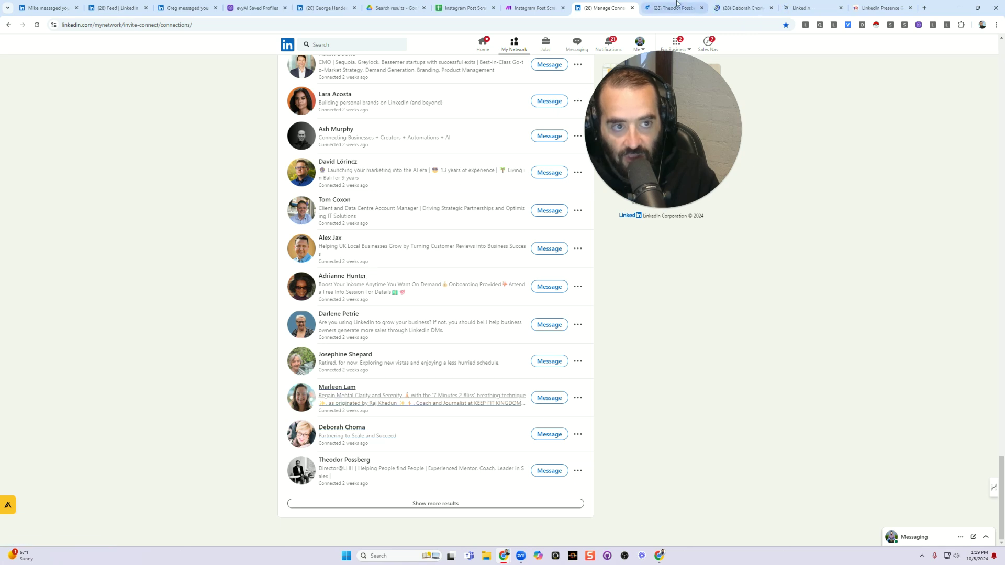
# Review the bottom connection's profile, close two profile tabs, and return to Manage Connections
pyautogui.click(674, 8)
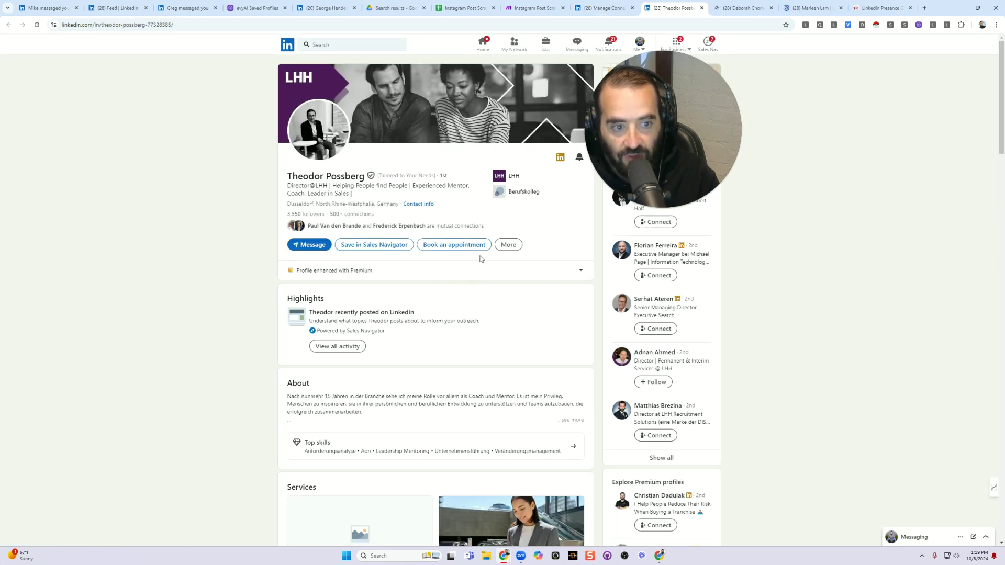
pyautogui.scroll(-12, 453, 257)
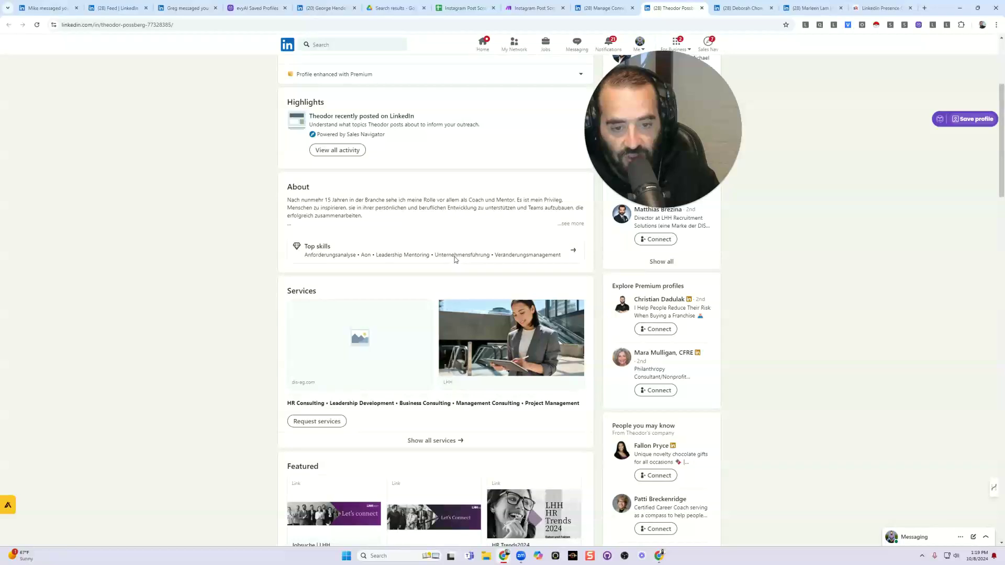
pyautogui.scroll(-15, 454, 260)
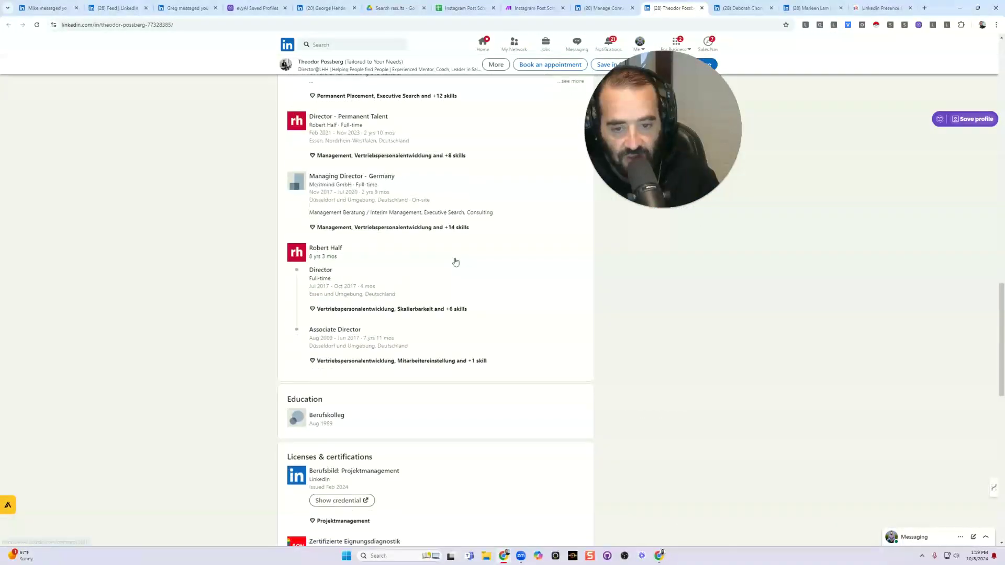
pyautogui.scroll(20, 457, 262)
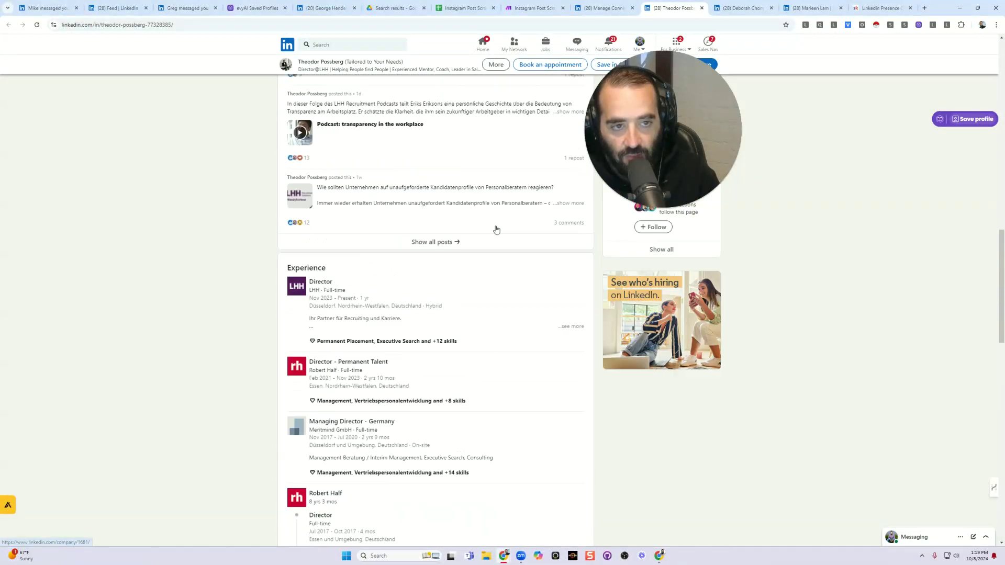
pyautogui.scroll(2, 507, 207)
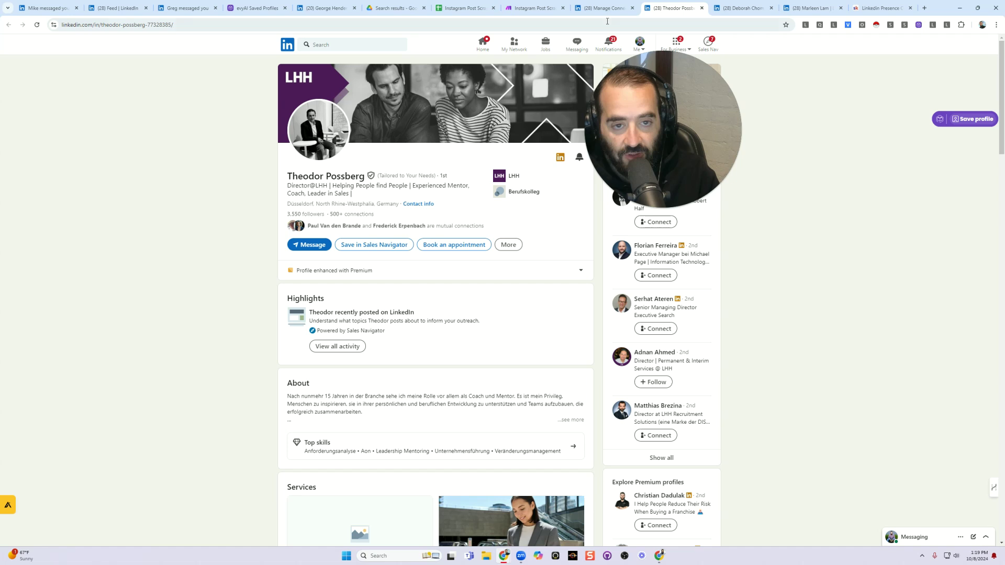
pyautogui.click(702, 8)
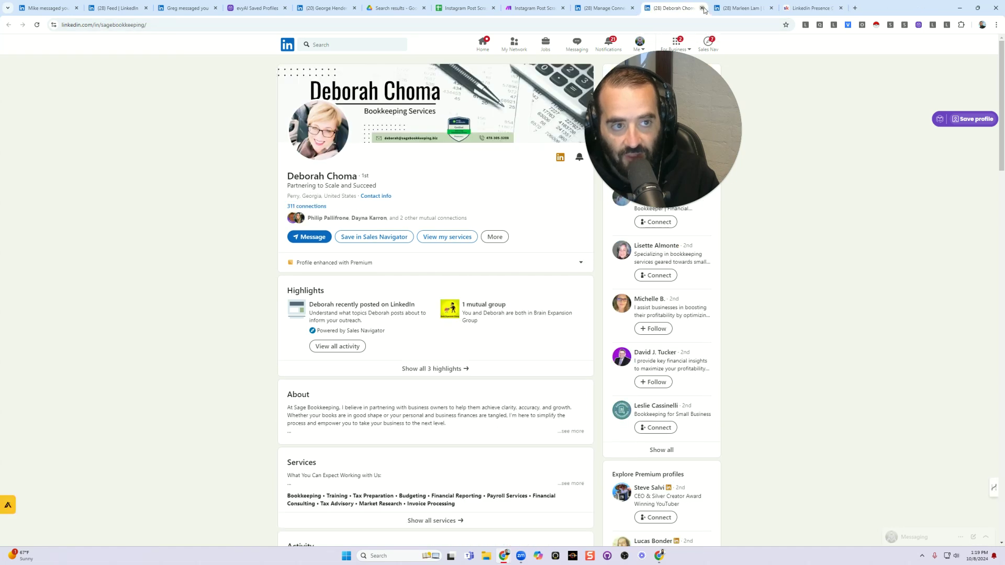
pyautogui.click(702, 8)
pyautogui.click(604, 8)
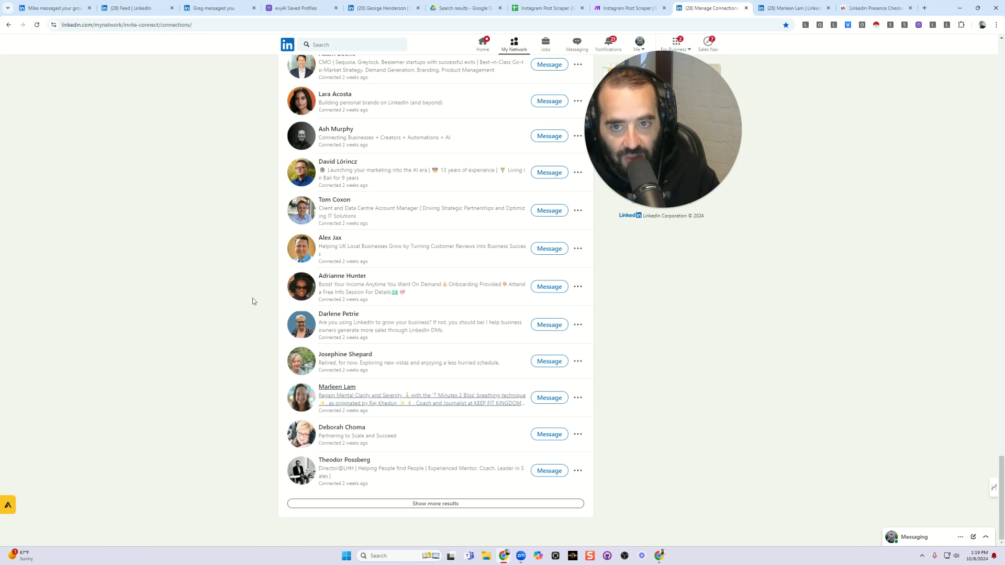
# Scroll the connections list back to five-month-old entries and open the new incoming chat
pyautogui.scroll(20, 253, 289)
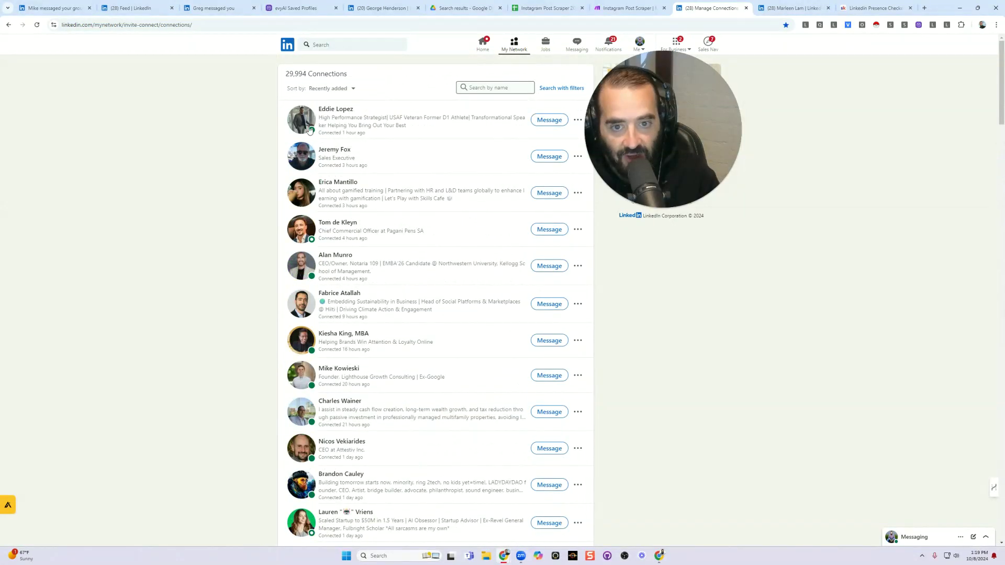
pyautogui.scroll(-8, 338, 453)
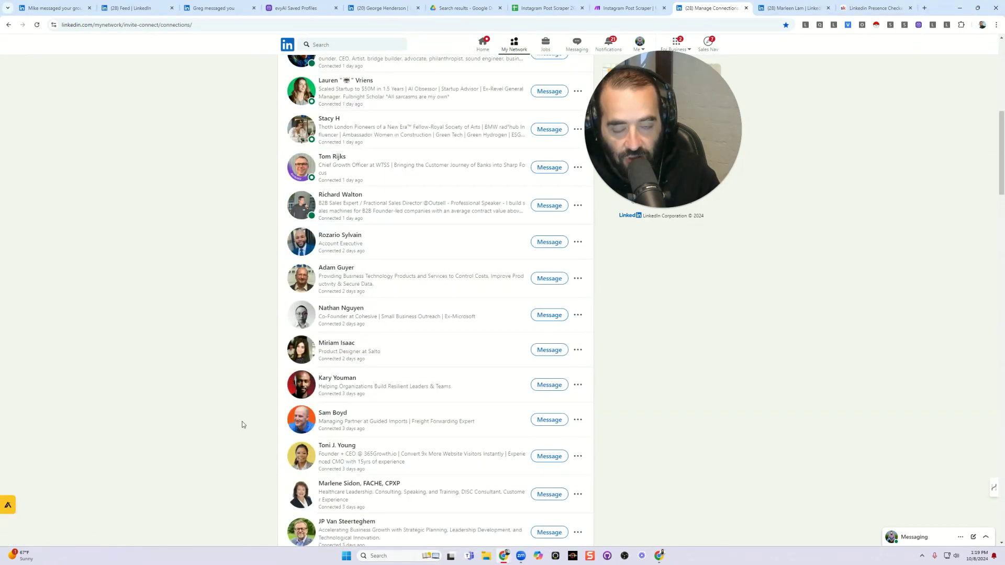
pyautogui.scroll(-18, 242, 422)
pyautogui.scroll(-15, 349, 480)
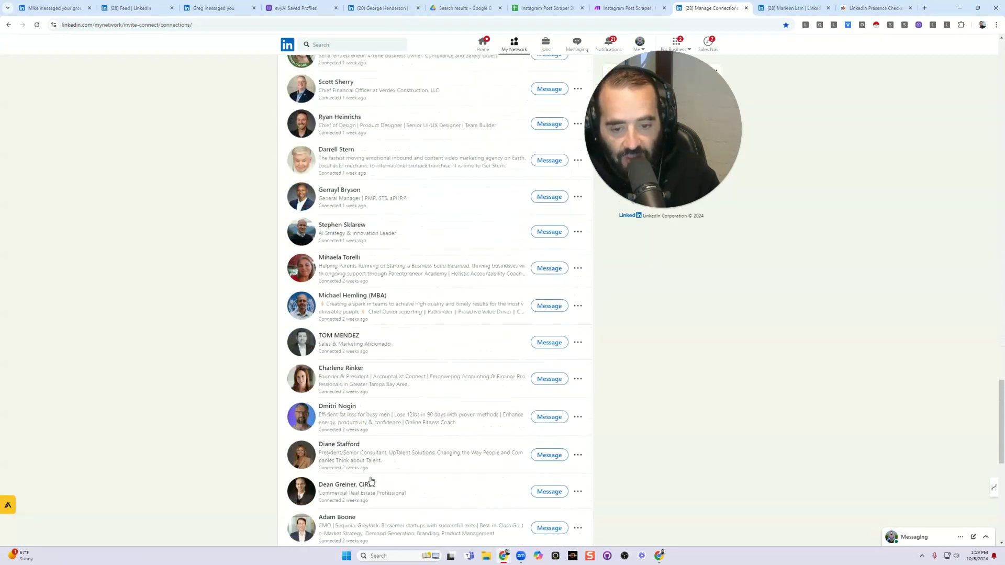
pyautogui.scroll(-15, 381, 510)
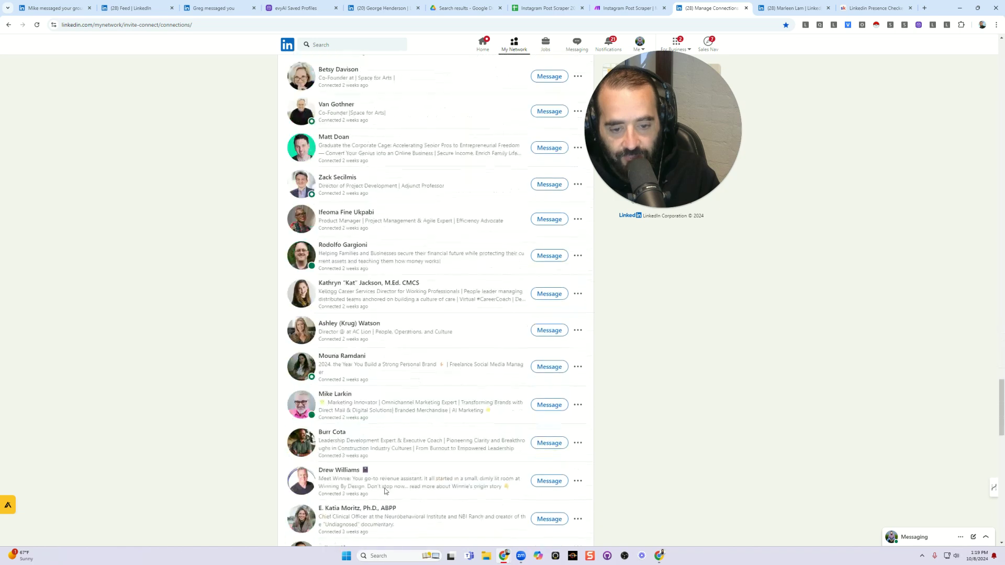
pyautogui.scroll(-15, 232, 277)
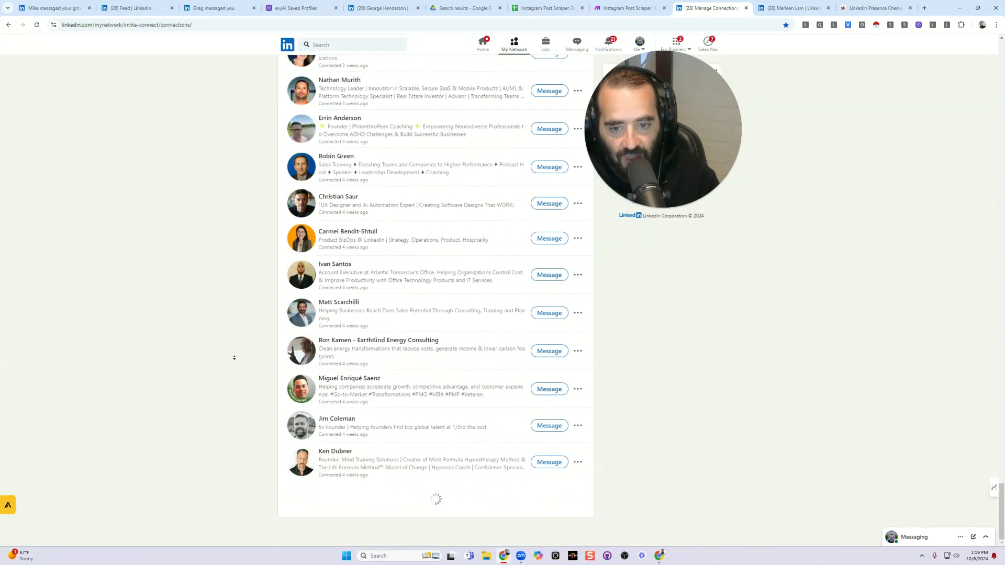
pyautogui.scroll(-15, 235, 357)
pyautogui.scroll(-15, 234, 358)
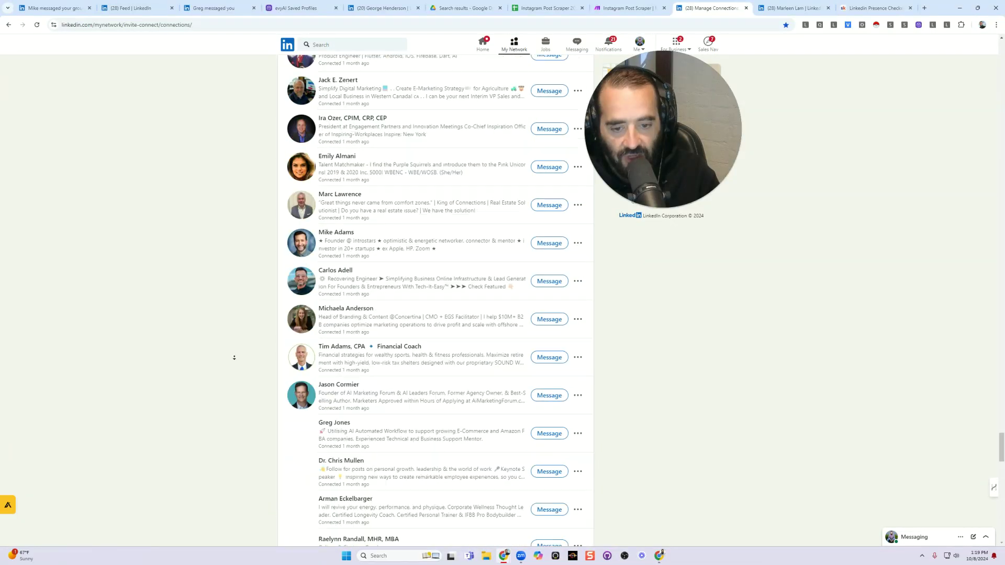
pyautogui.scroll(-15, 234, 358)
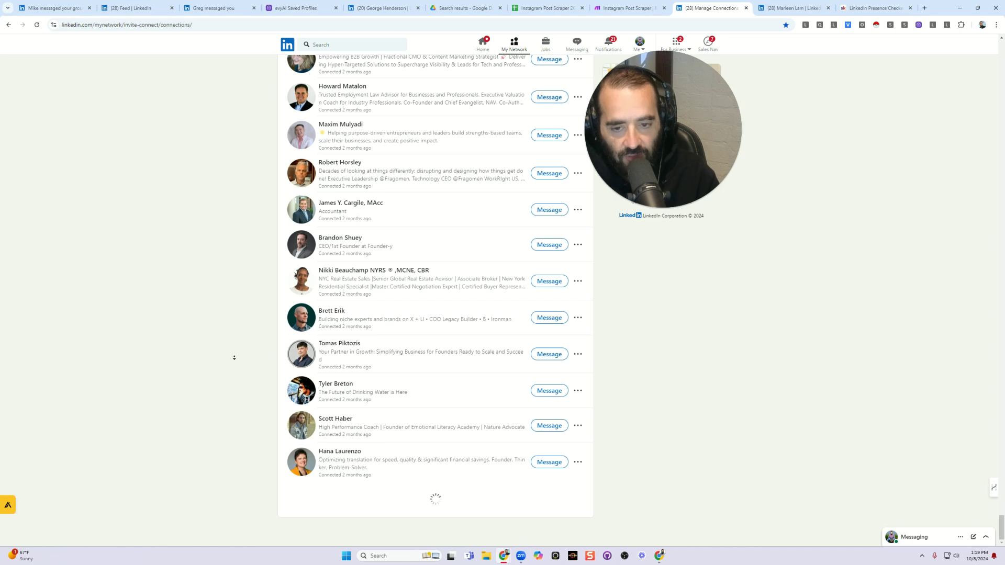
pyautogui.scroll(-15, 234, 358)
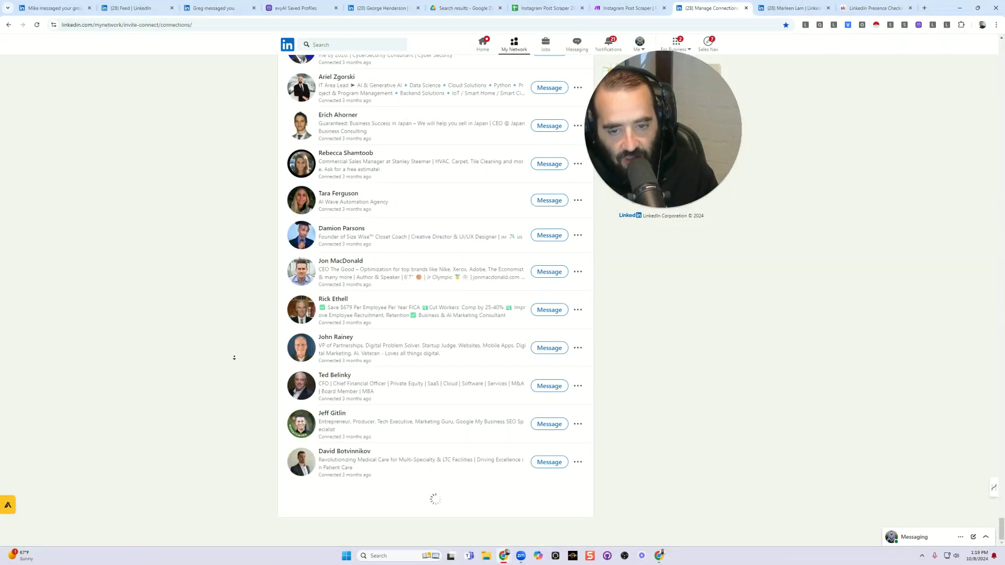
pyautogui.scroll(-15, 234, 358)
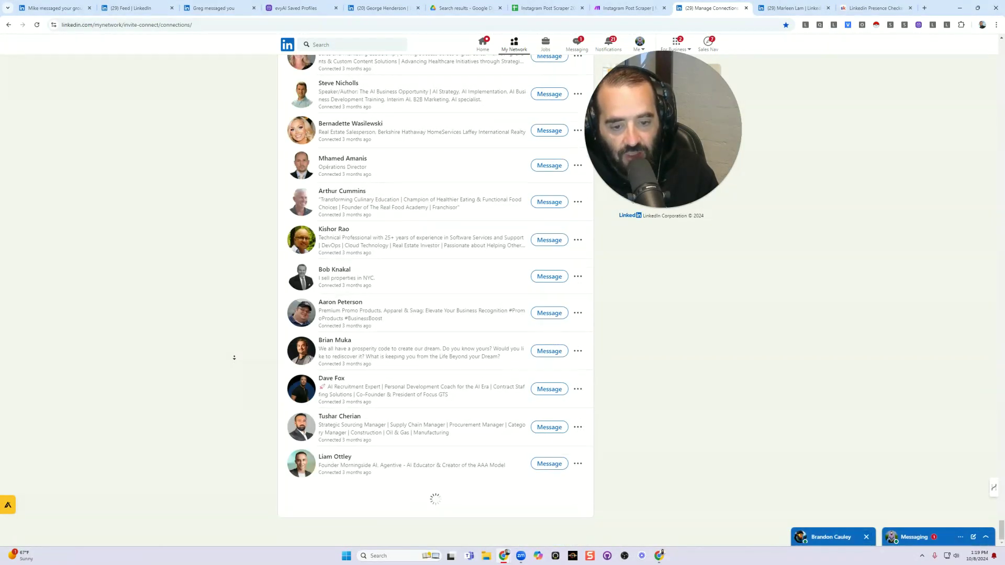
pyautogui.scroll(-15, 234, 357)
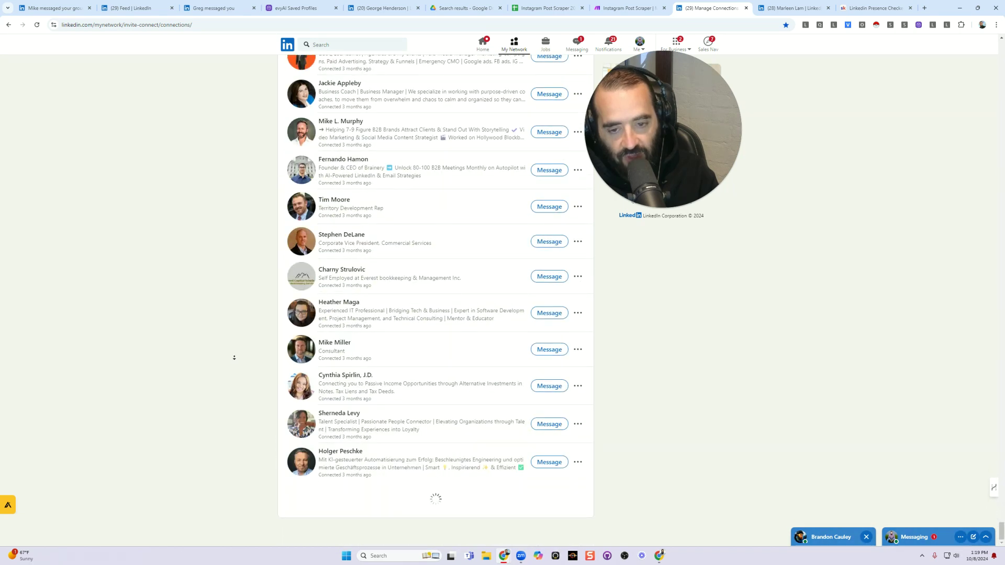
pyautogui.scroll(-10, 234, 357)
pyautogui.scroll(-15, 234, 358)
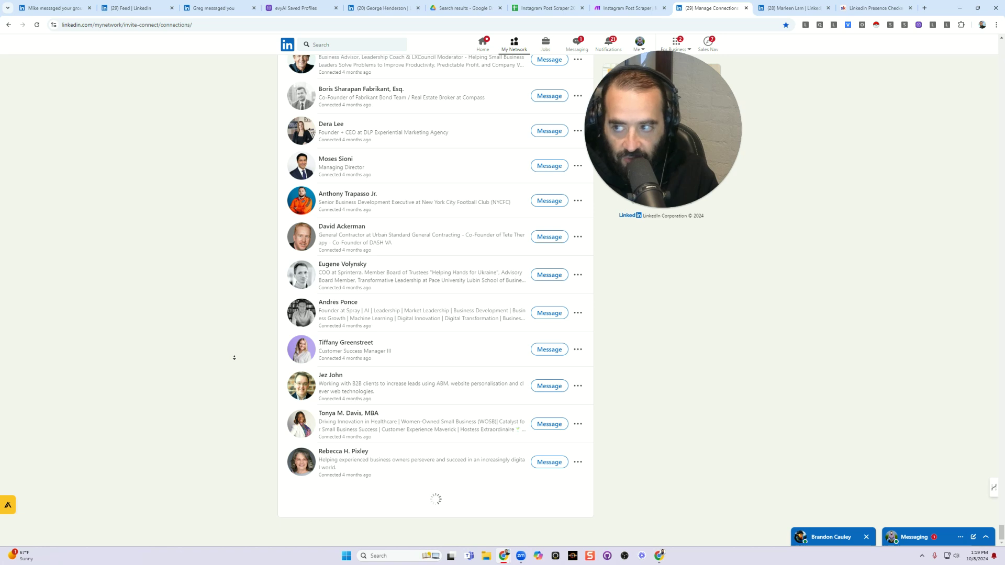
pyautogui.scroll(-15, 234, 357)
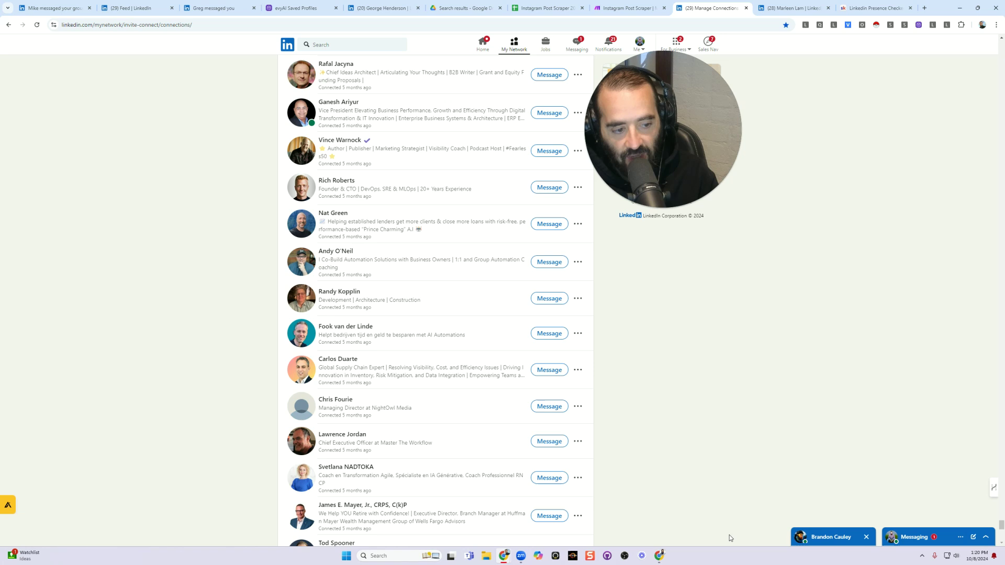
pyautogui.click(814, 542)
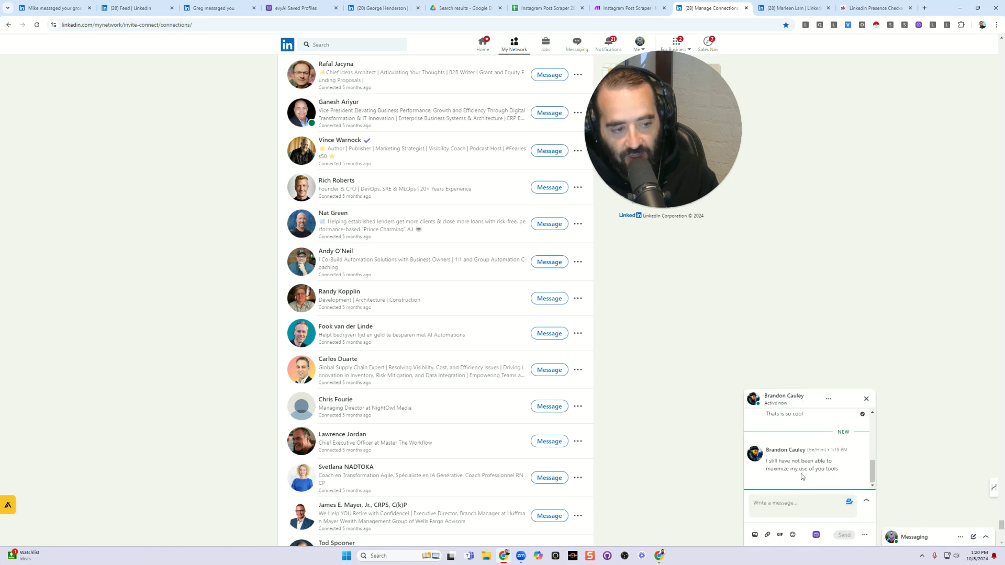
# Reply 'Maybe join our training session' to the connection and close the chat
pyautogui.scroll(1, 800, 461)
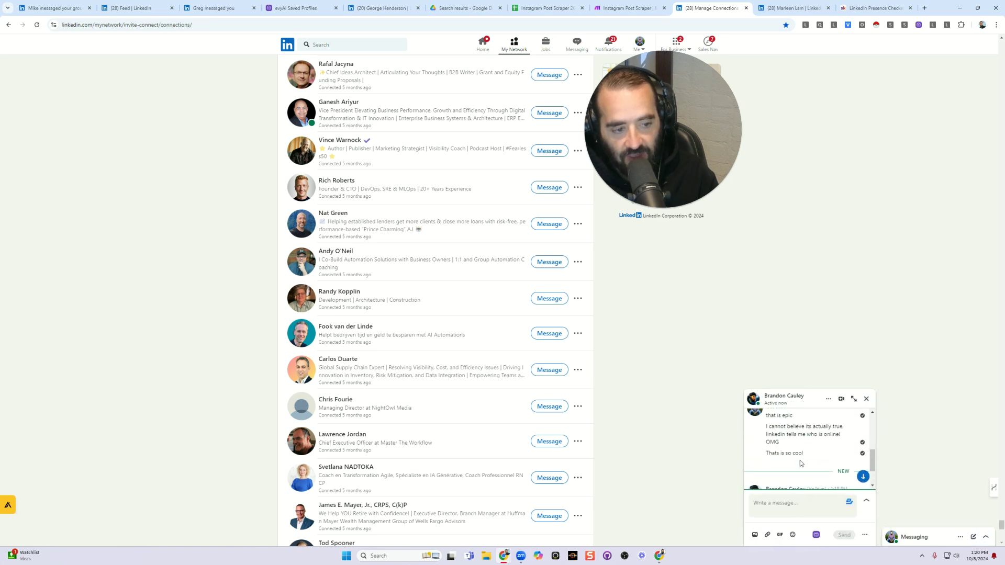
pyautogui.scroll(-2, 799, 463)
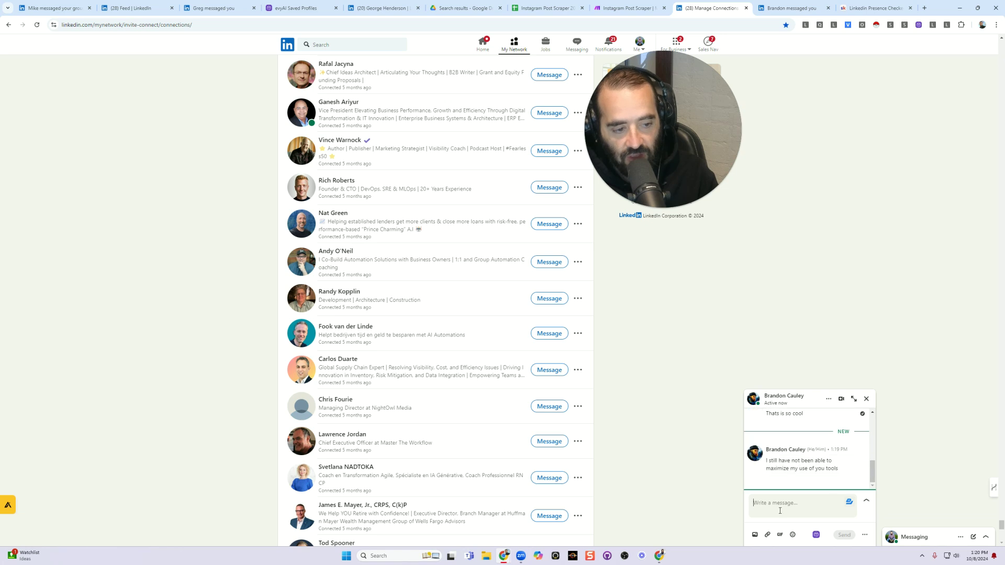
pyautogui.write('Maybe')
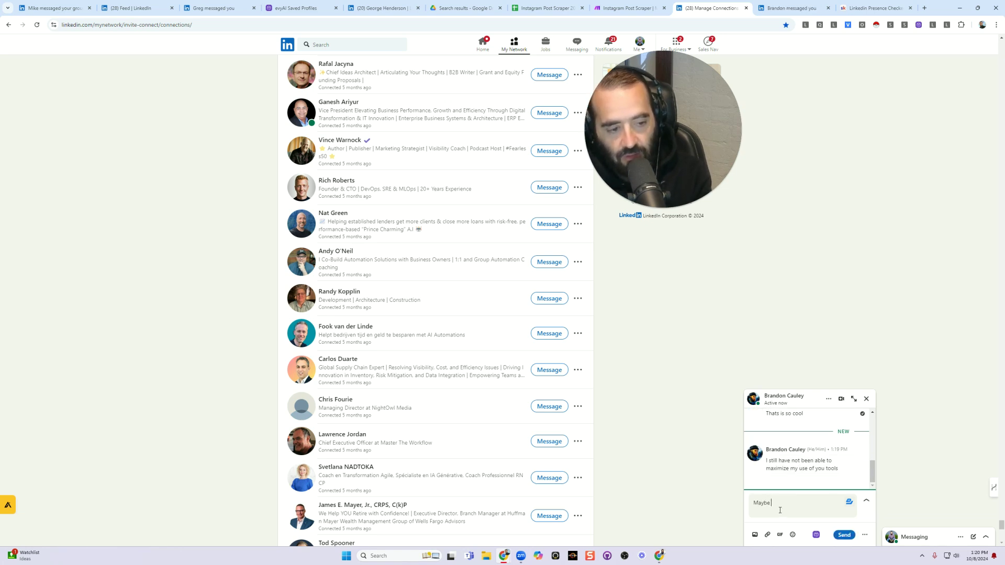
pyautogui.write(' join our training sessions')
pyautogui.press('Return')
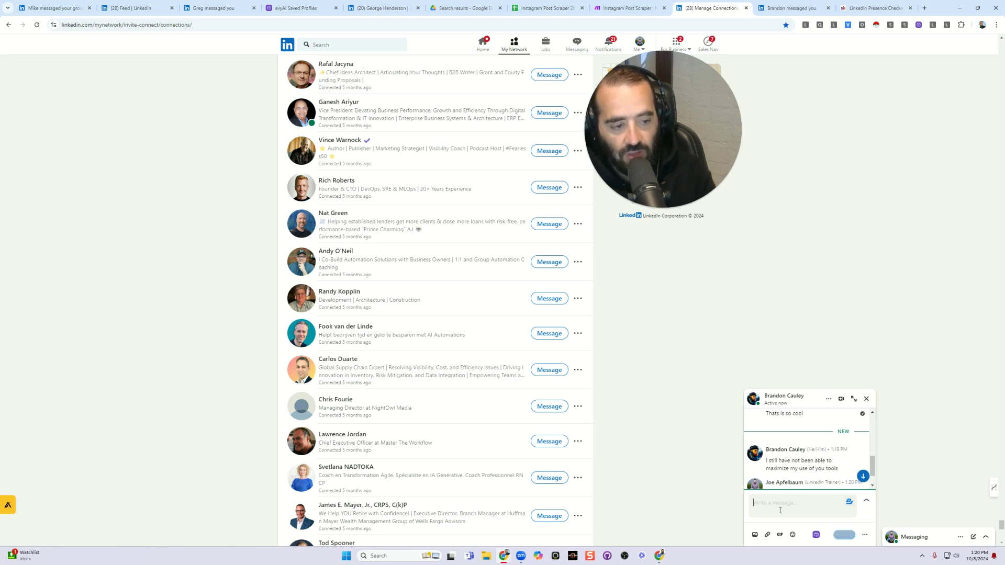
pyautogui.click(866, 398)
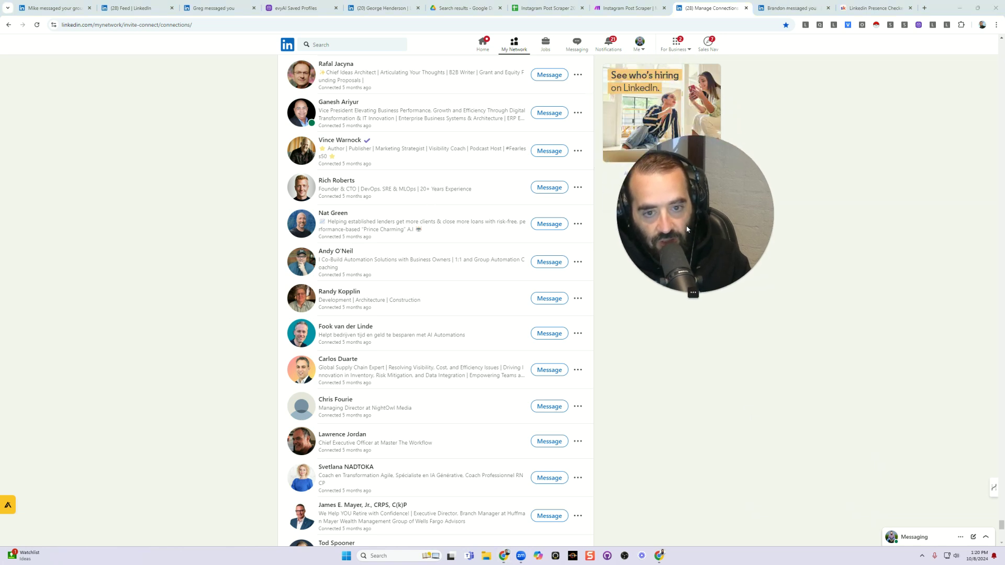
pyautogui.scroll(9, 375, 168)
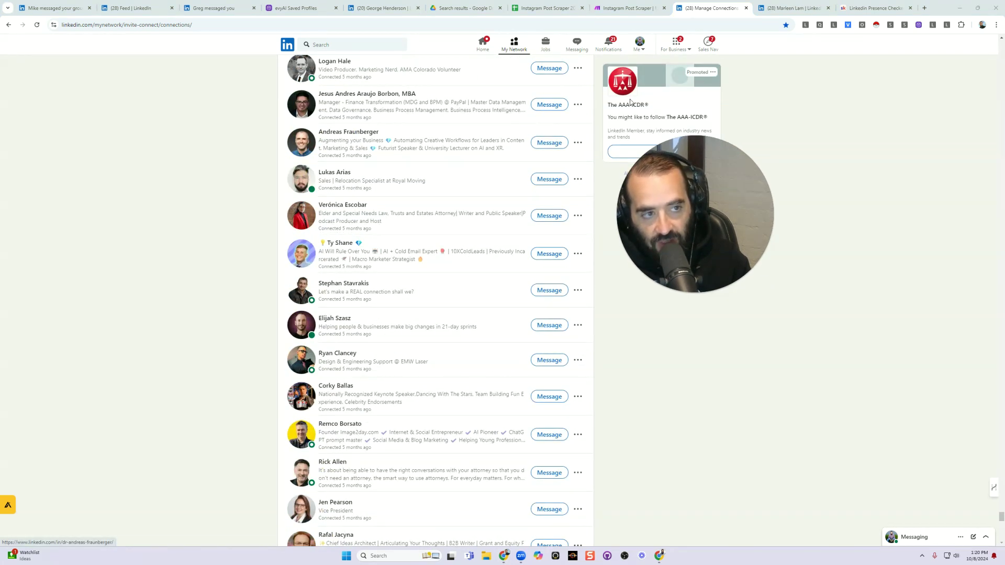
pyautogui.click(876, 8)
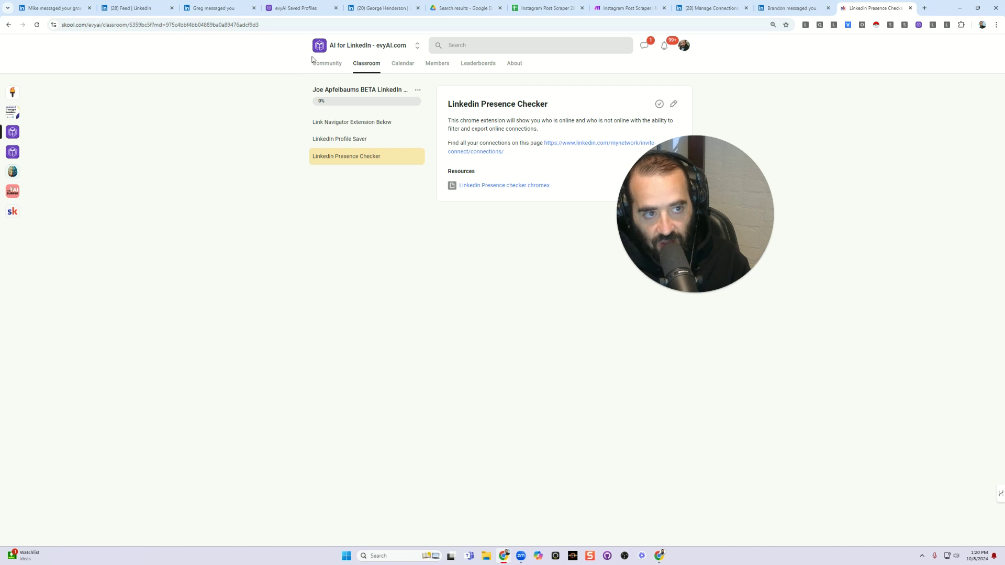
pyautogui.click(717, 8)
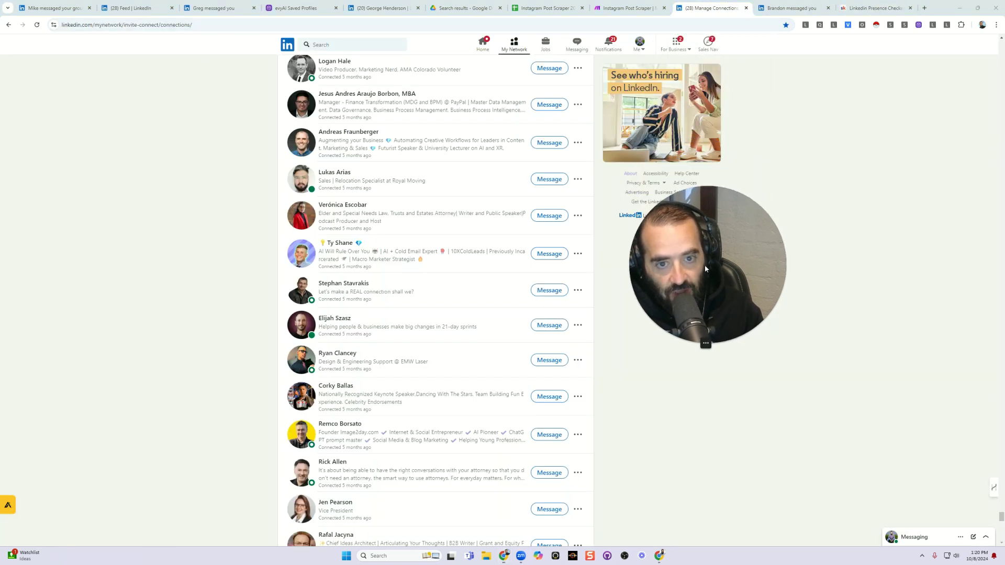
pyautogui.click(946, 26)
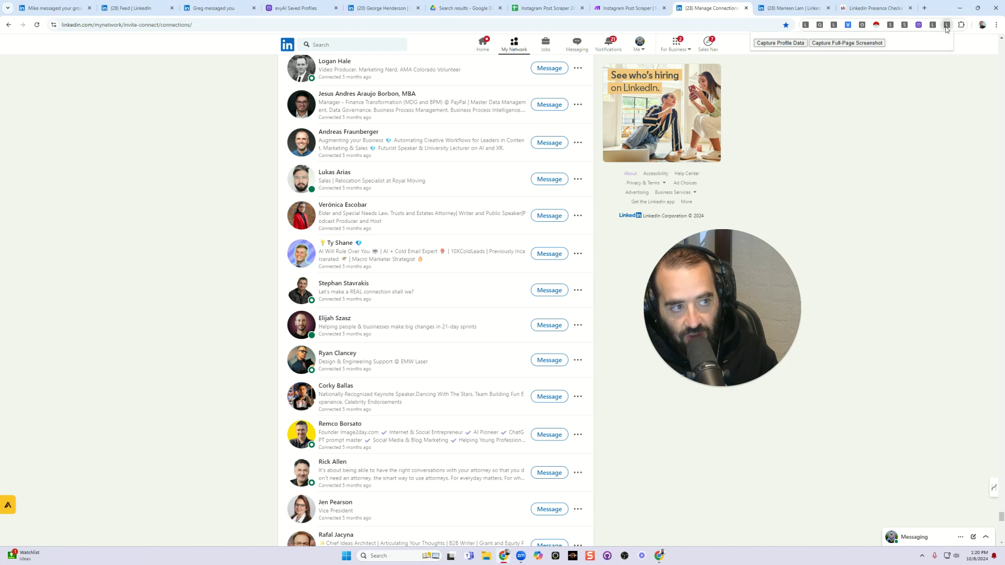
pyautogui.click(931, 25)
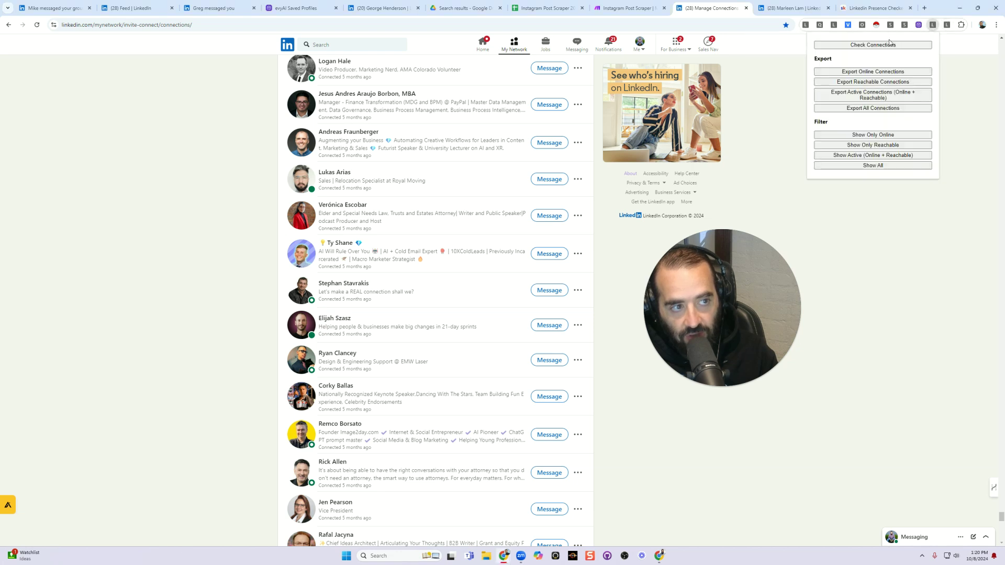
pyautogui.click(871, 46)
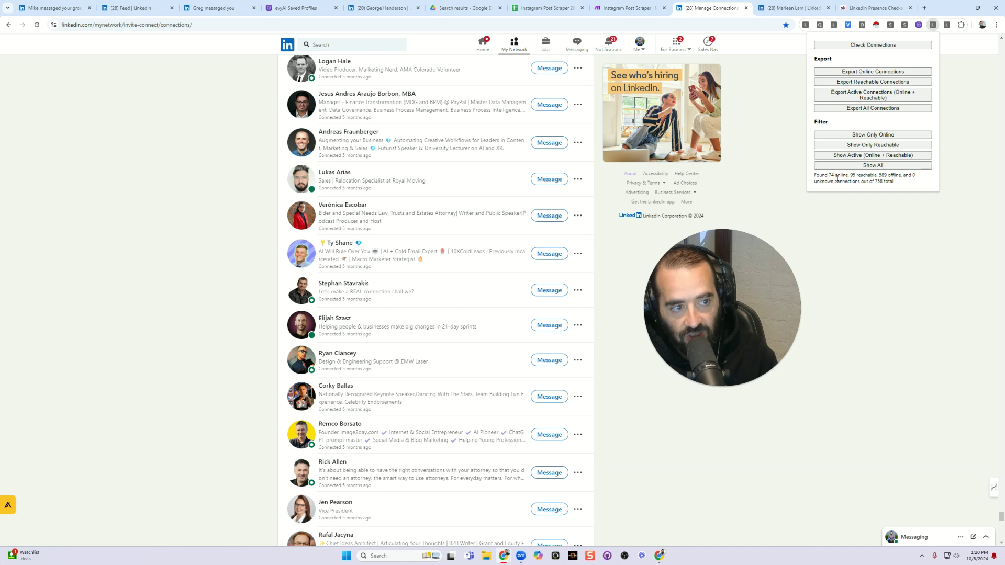
pyautogui.moveTo(873, 181); pyautogui.dragTo(889, 181)
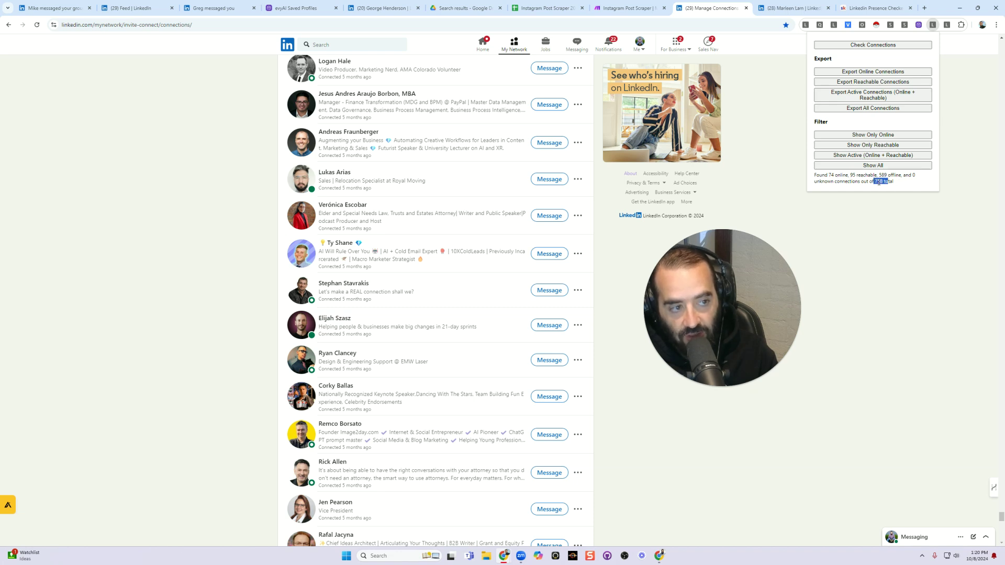
pyautogui.click(831, 176)
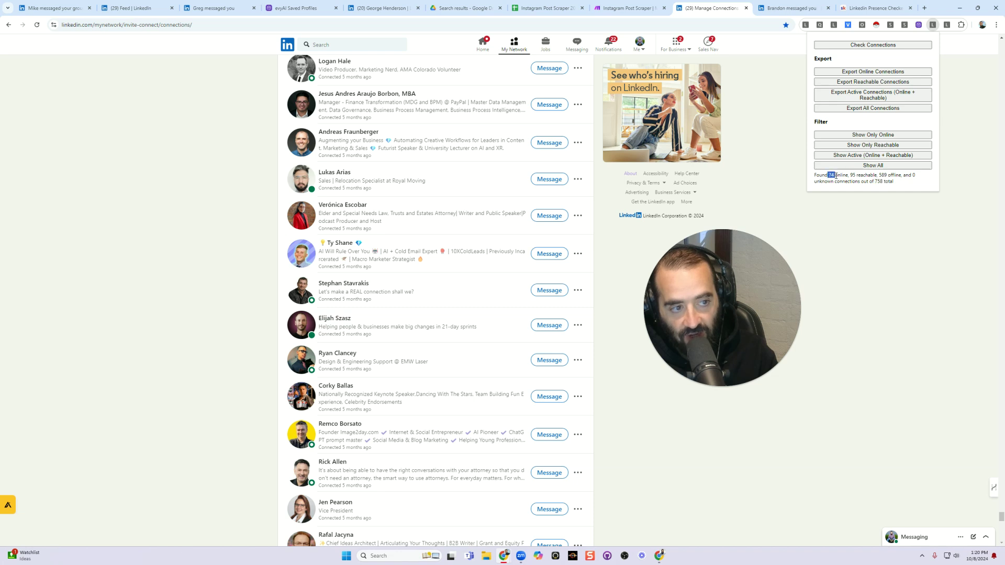
pyautogui.moveTo(848, 176); pyautogui.dragTo(858, 177)
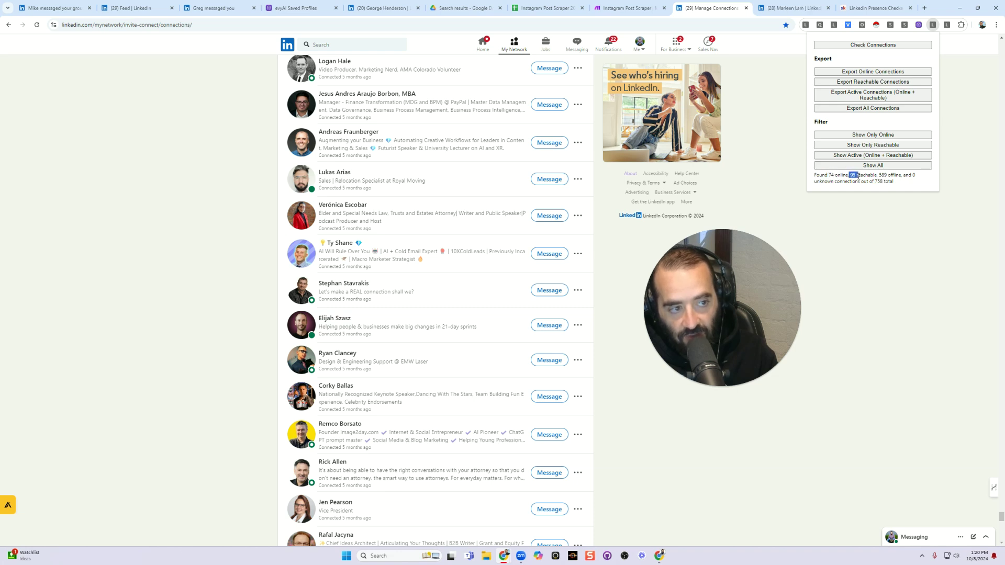
pyautogui.click(858, 177)
pyautogui.scroll(10, 695, 105)
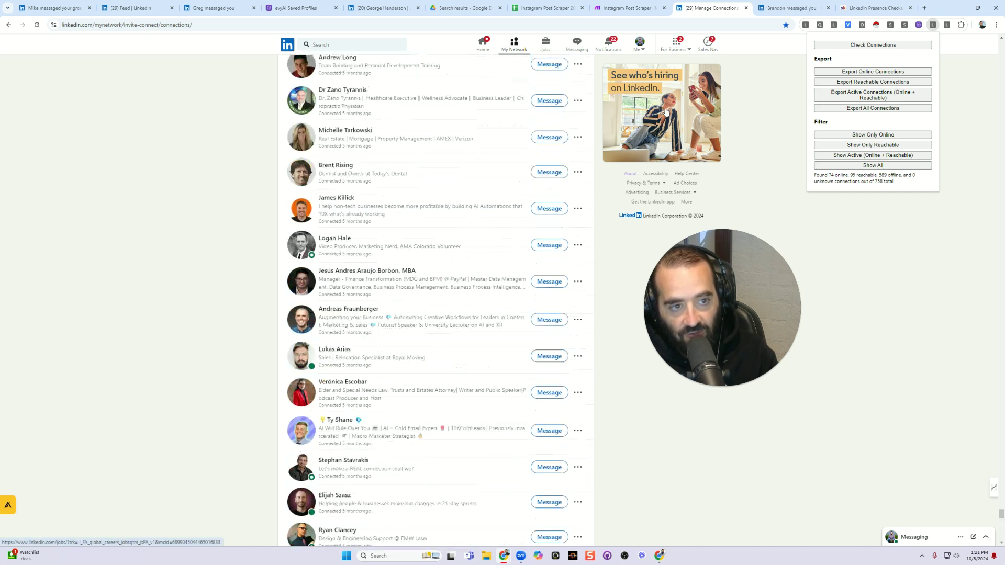
pyautogui.scroll(13, 696, 107)
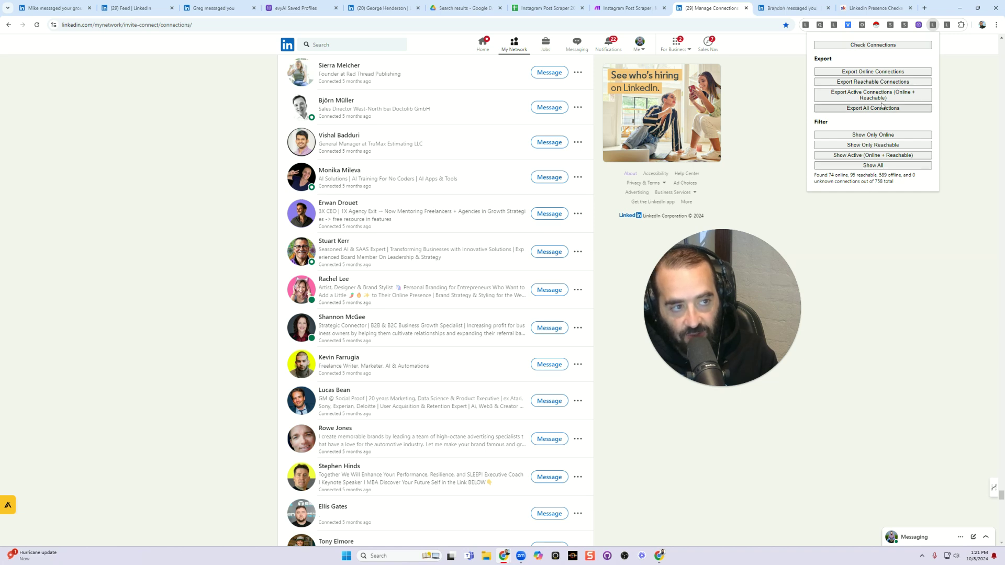
pyautogui.click(873, 135)
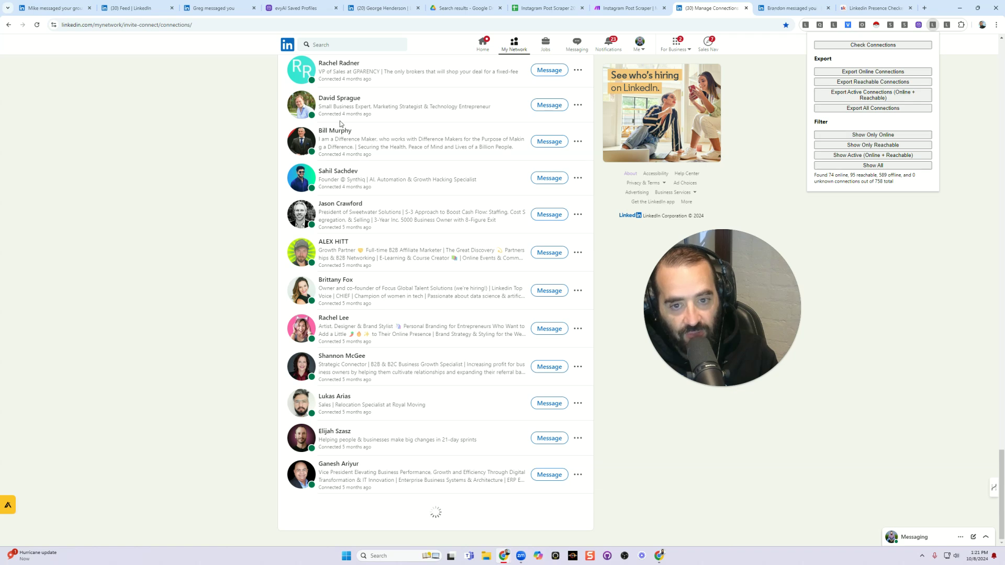
# Scroll the online-only list to the top and open a chat with the 'Building tomorrow starts now' connection
pyautogui.scroll(15, 401, 172)
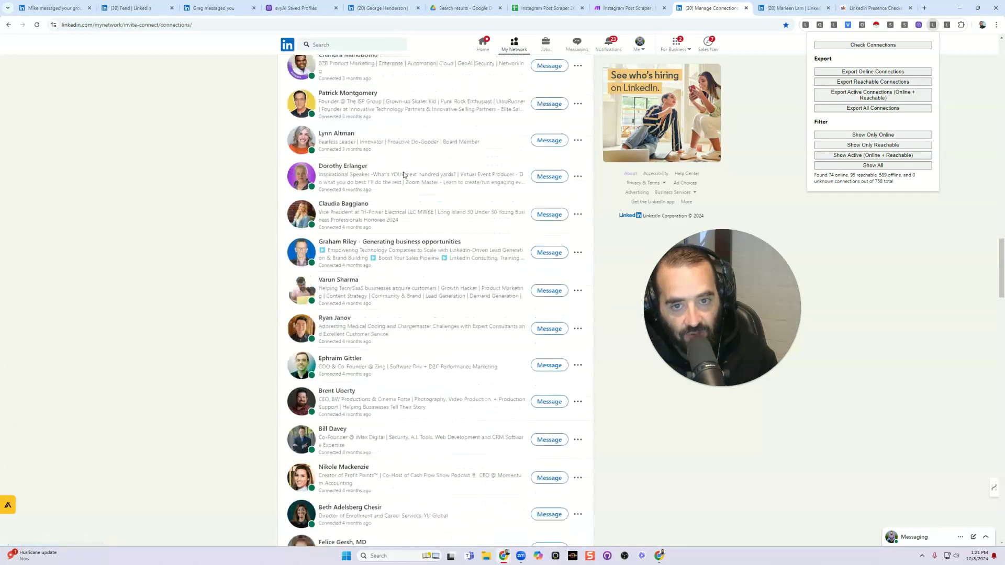
pyautogui.scroll(10, 403, 175)
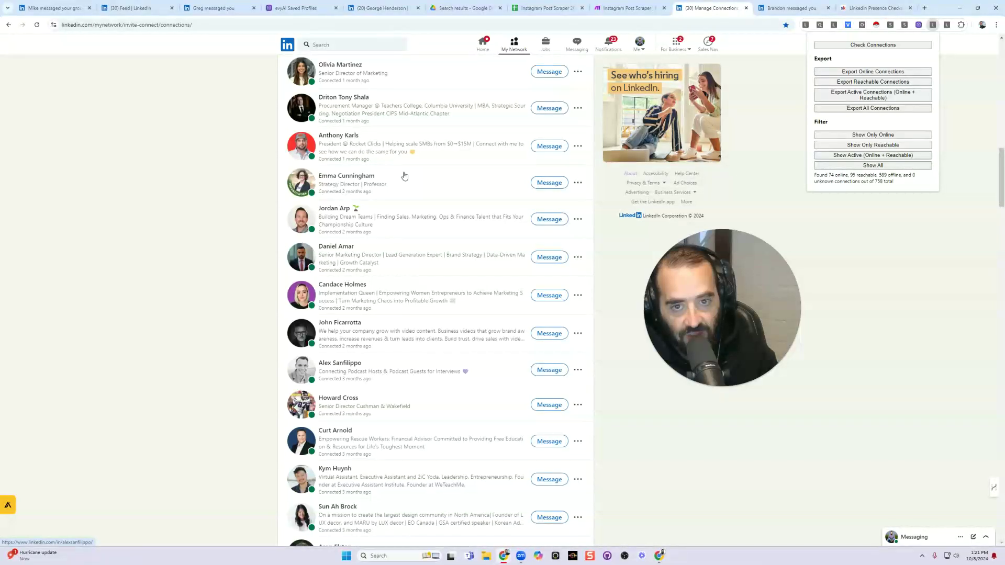
pyautogui.scroll(4, 404, 175)
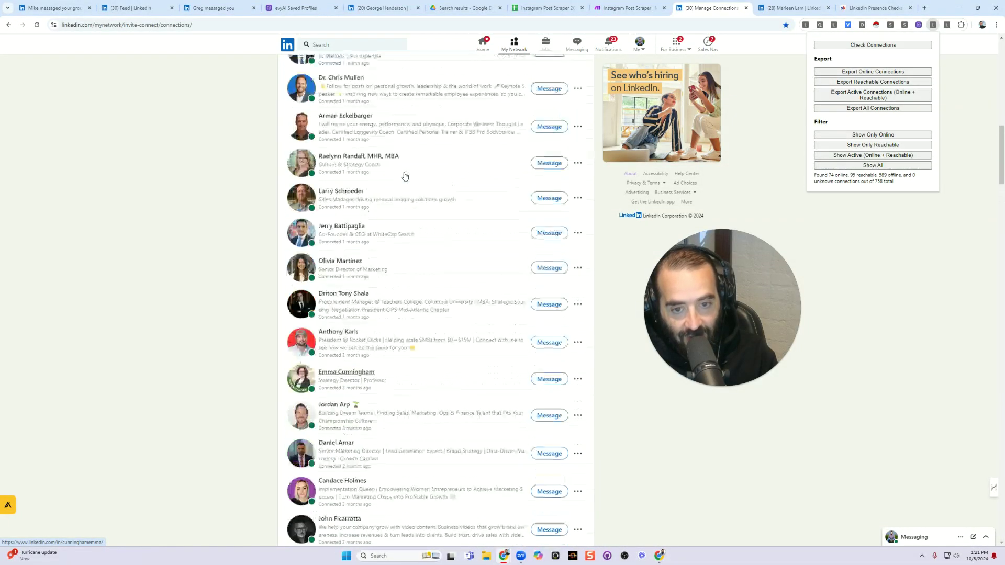
pyautogui.scroll(15, 405, 176)
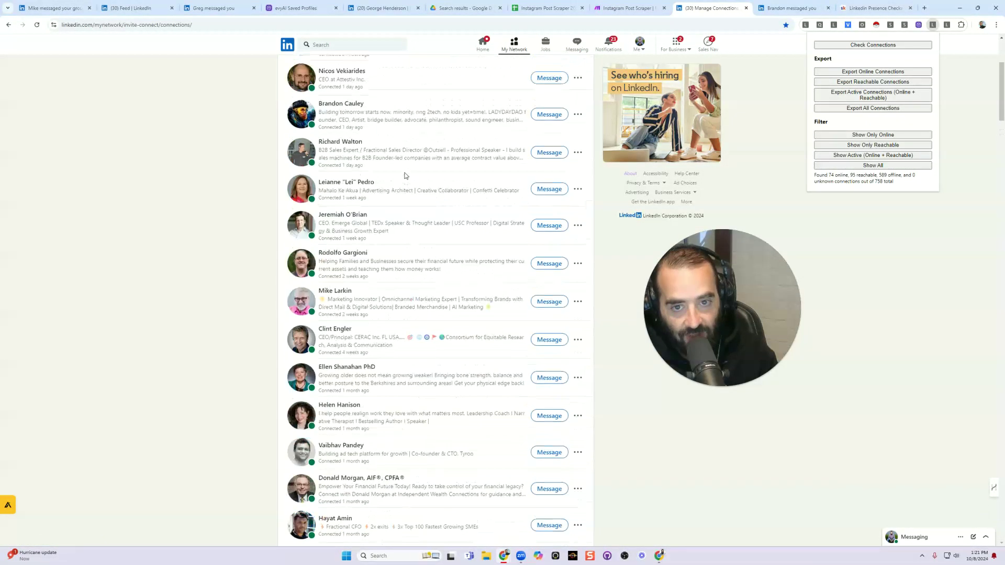
pyautogui.scroll(-5, 404, 176)
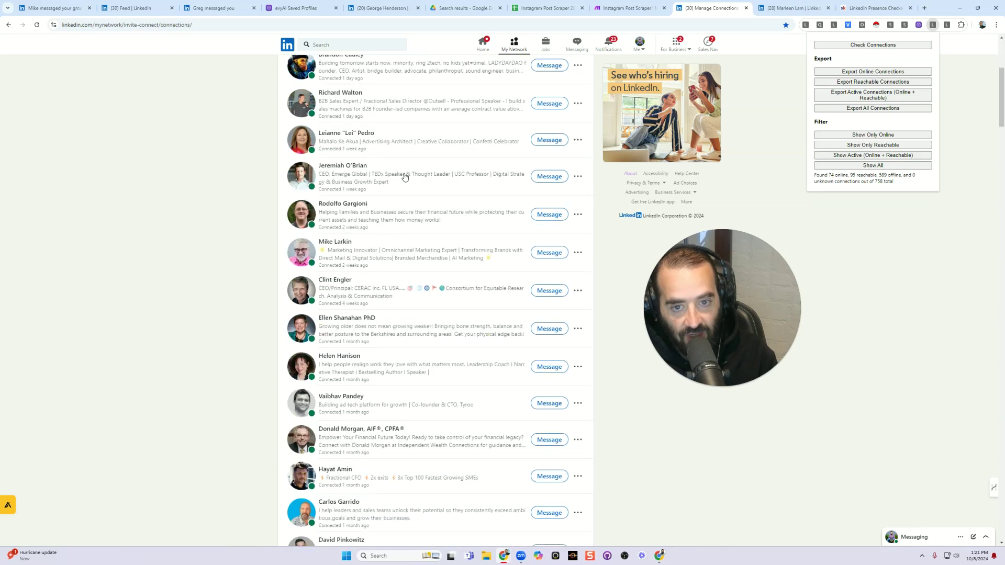
pyautogui.scroll(2, 405, 176)
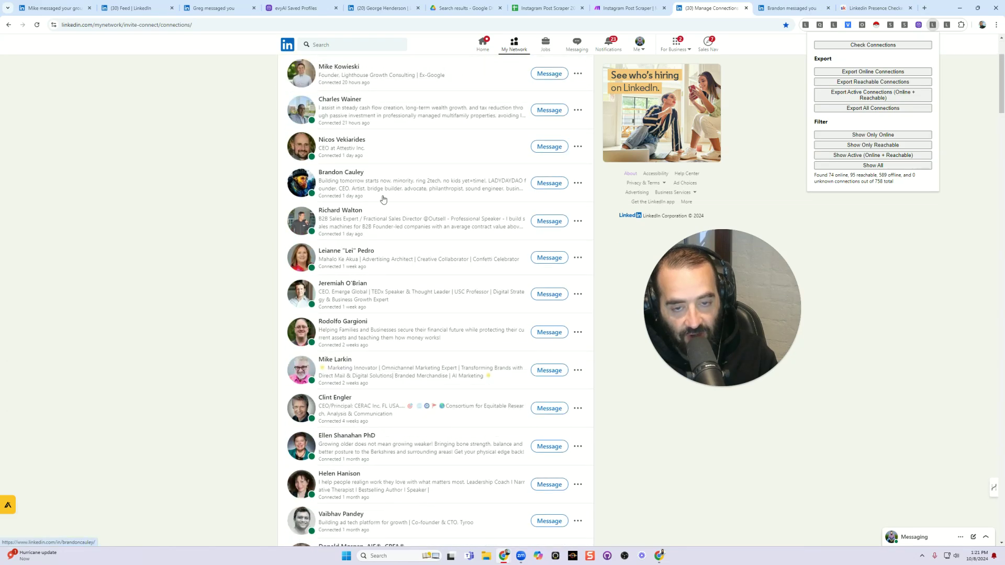
pyautogui.click(547, 185)
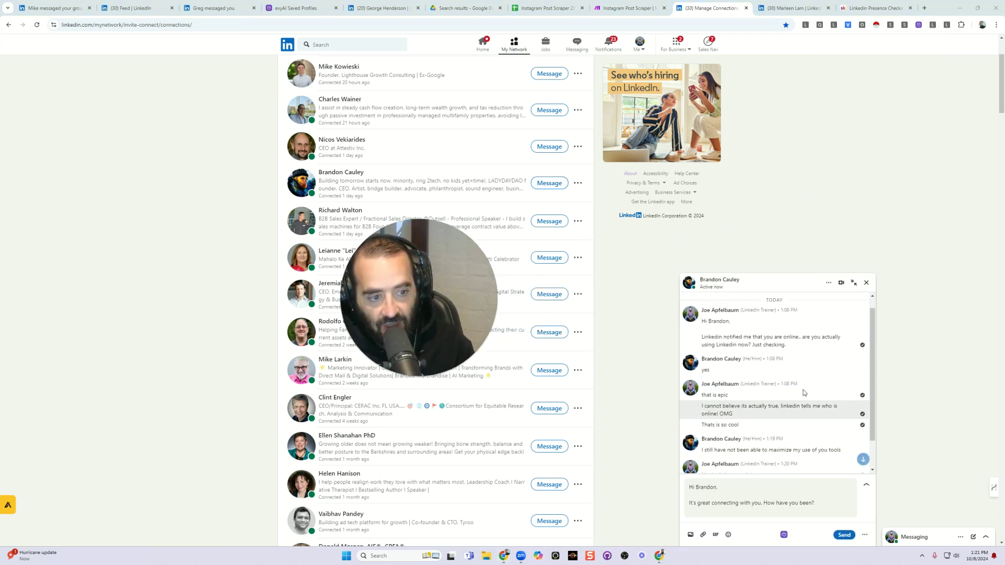
pyautogui.scroll(1, 804, 392)
pyautogui.moveTo(719, 359); pyautogui.dragTo(754, 368)
pyautogui.click(767, 375)
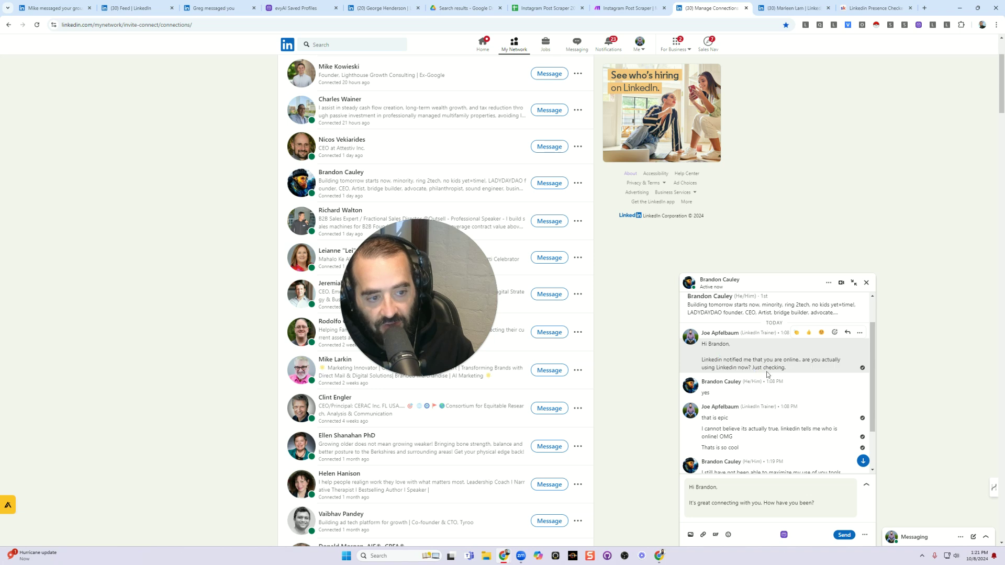
pyautogui.doubleClick(705, 392)
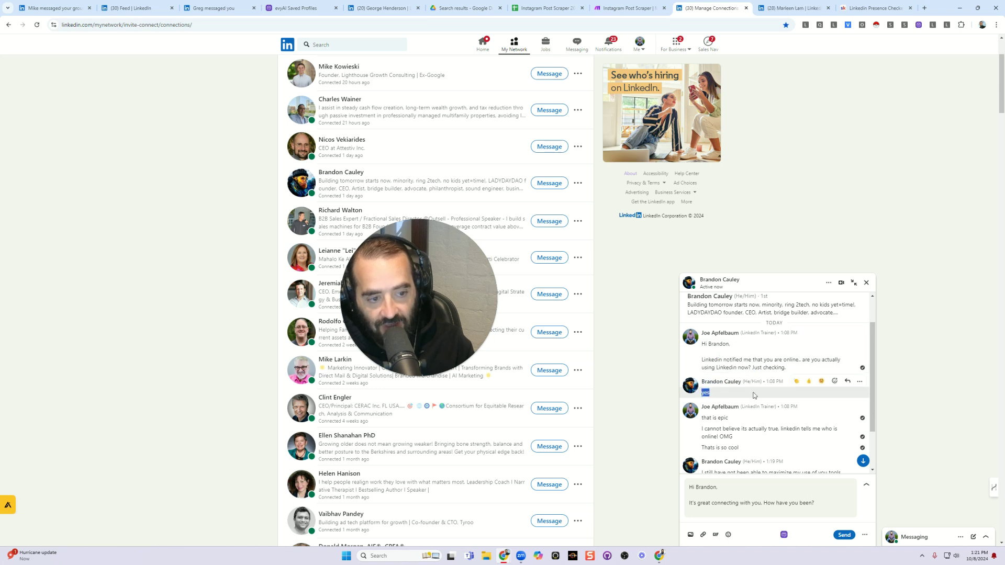
pyautogui.scroll(-2, 731, 375)
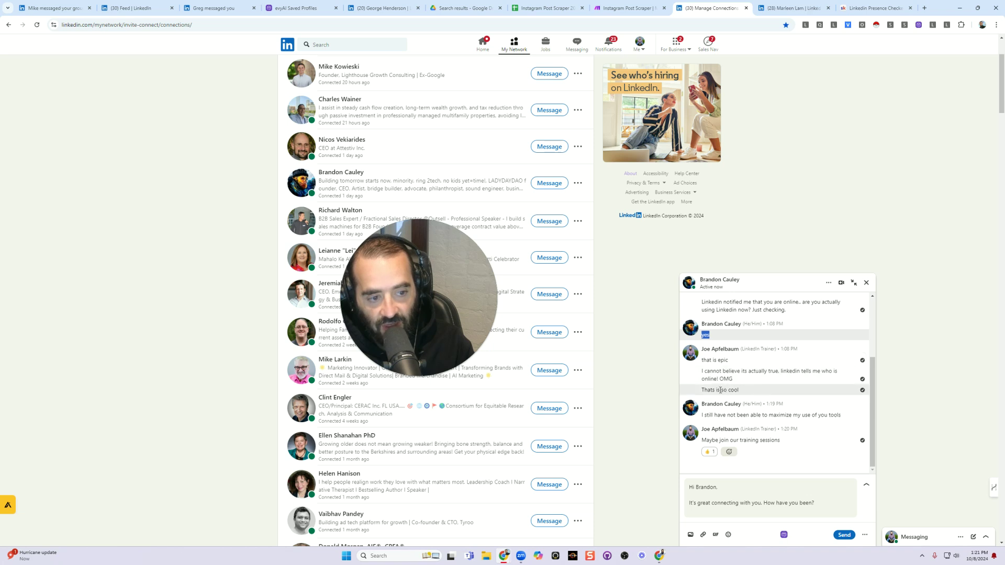
pyautogui.scroll(3, 749, 396)
pyautogui.scroll(-1, 758, 347)
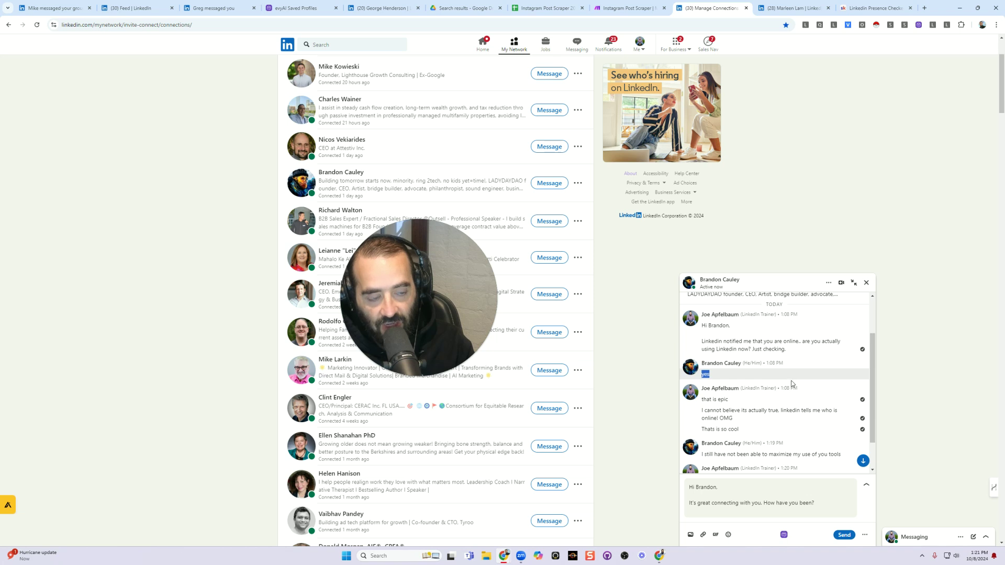
pyautogui.click(867, 284)
pyautogui.moveTo(467, 294); pyautogui.dragTo(274, 186)
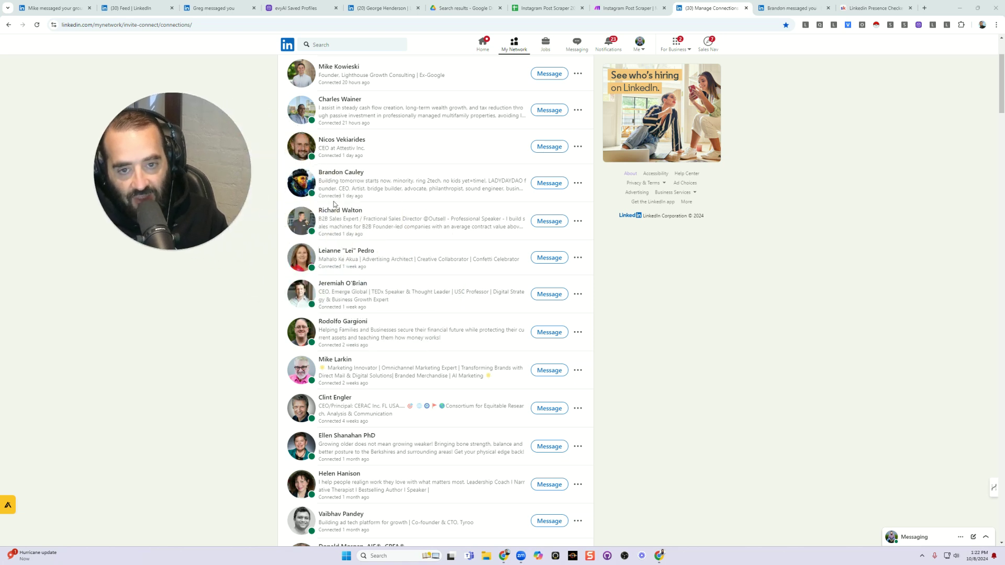
pyautogui.scroll(-3, 390, 248)
pyautogui.scroll(-5, 396, 254)
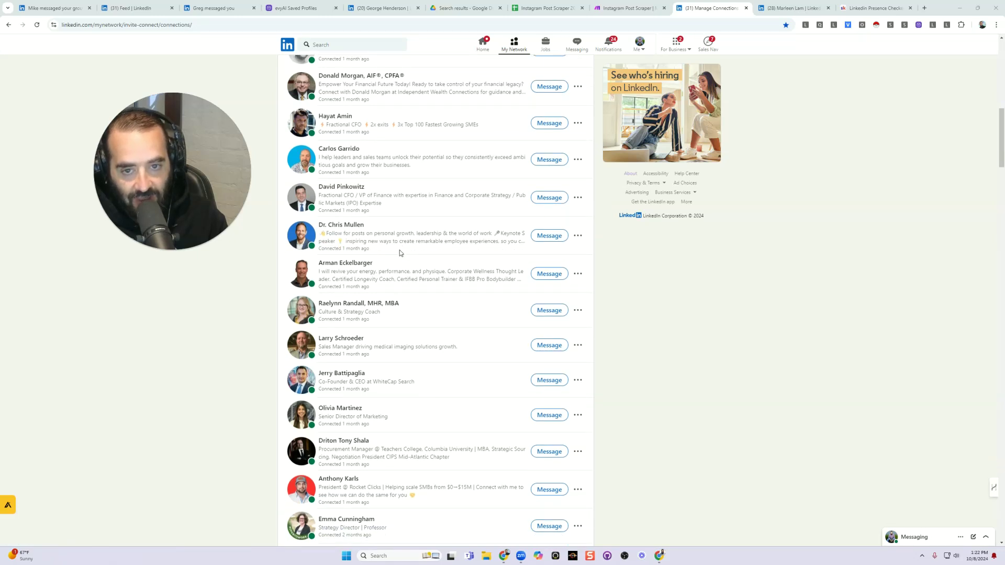
pyautogui.scroll(-2, 399, 253)
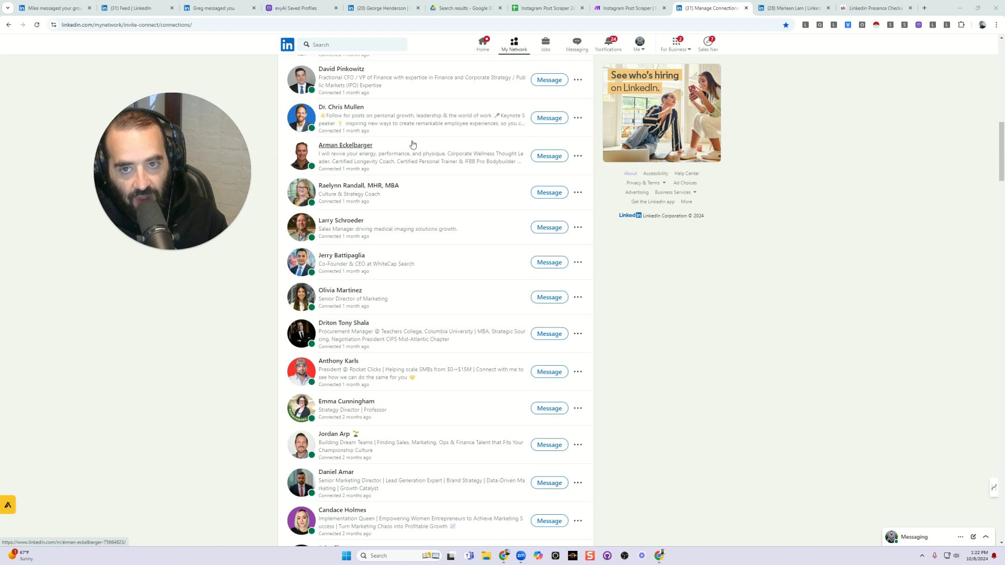
pyautogui.scroll(-2, 395, 166)
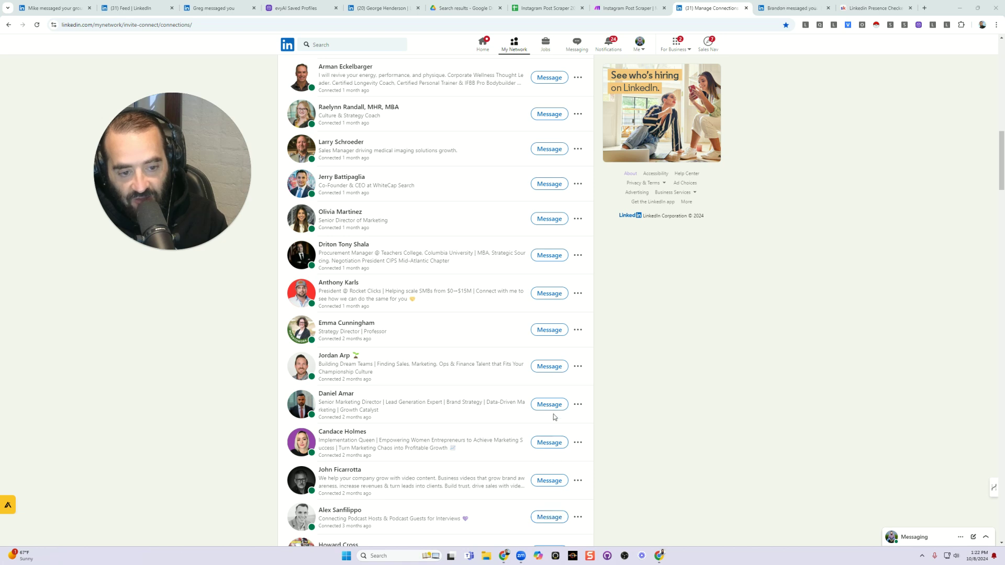
pyautogui.scroll(5, 555, 256)
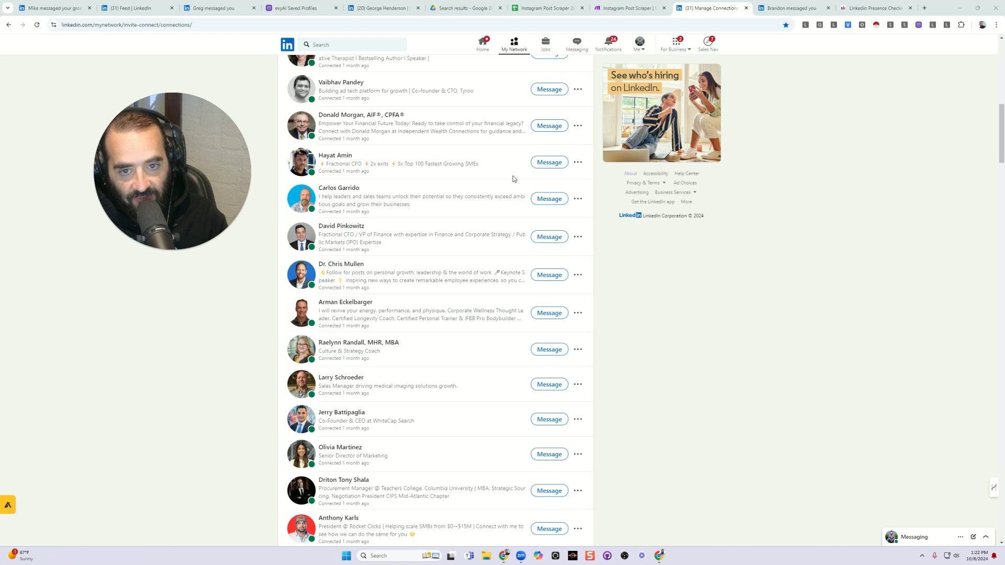
# Open a chat with the sales-team connection and insert evyAI's LinkedIn Live Now template
pyautogui.click(548, 199)
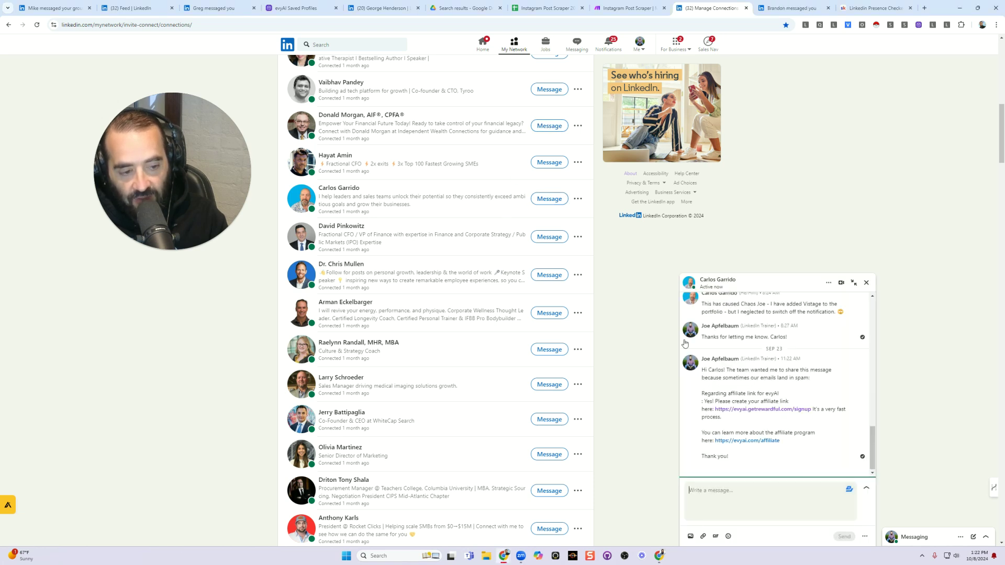
pyautogui.click(783, 534)
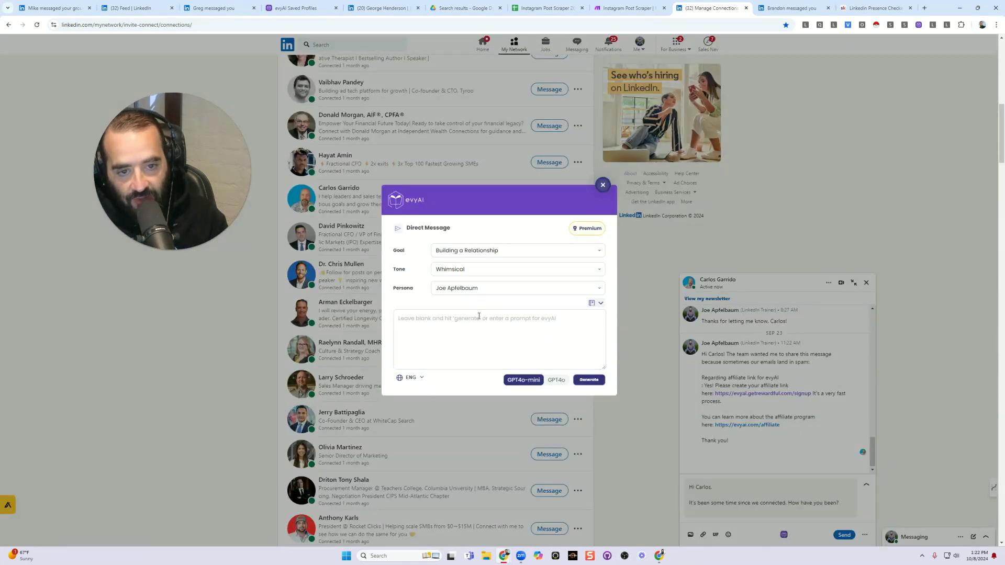
pyautogui.click(596, 305)
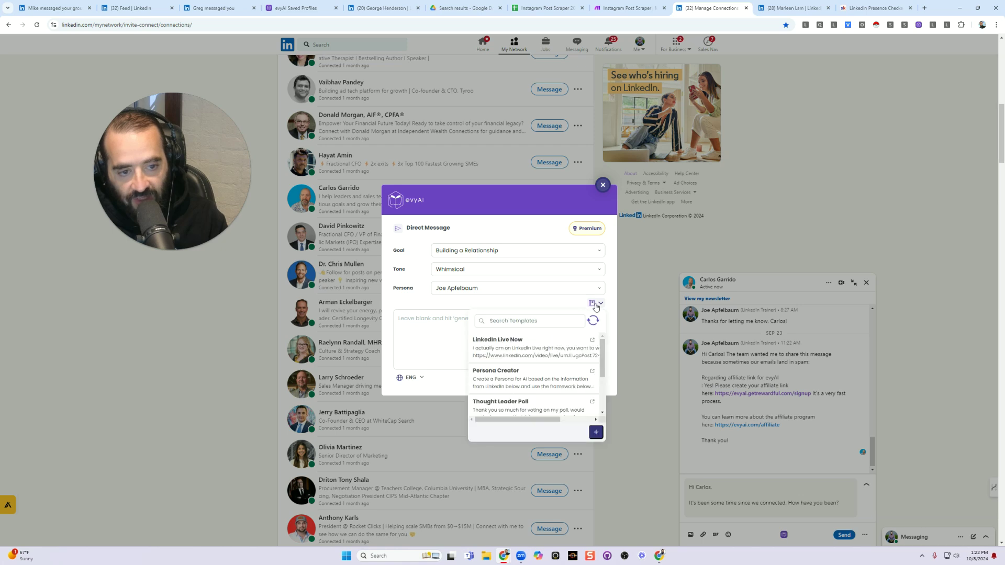
pyautogui.click(521, 342)
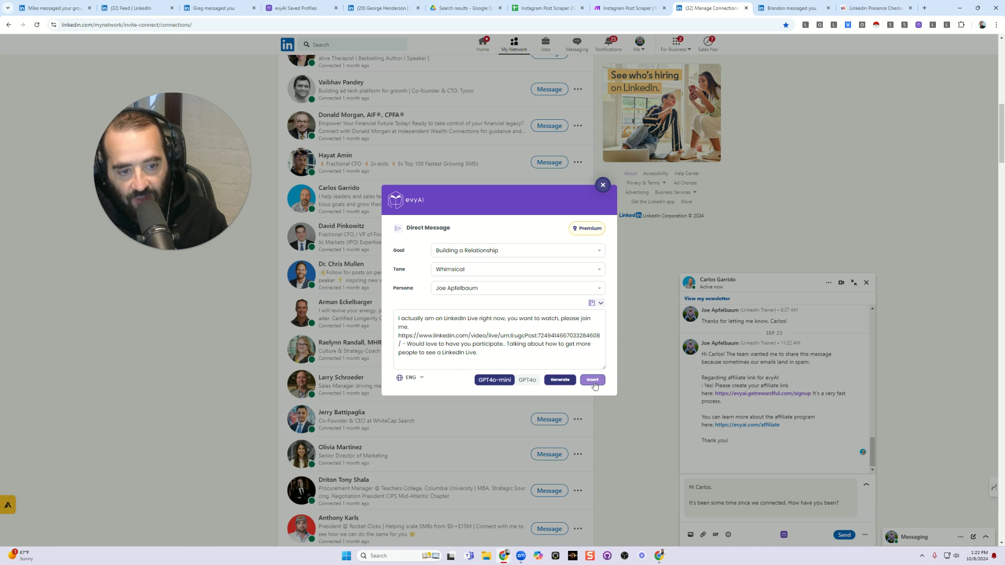
pyautogui.click(593, 380)
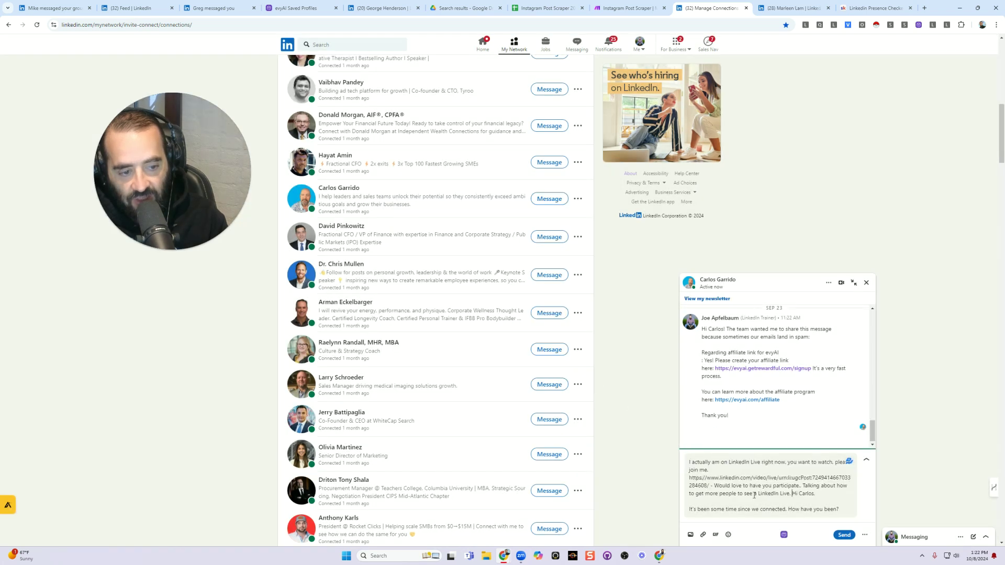
# Delete the leftover greeting, send the LinkedIn Live invitation, and close the chat
pyautogui.moveTo(837, 513); pyautogui.dragTo(791, 494)
pyautogui.press('BackSpace')
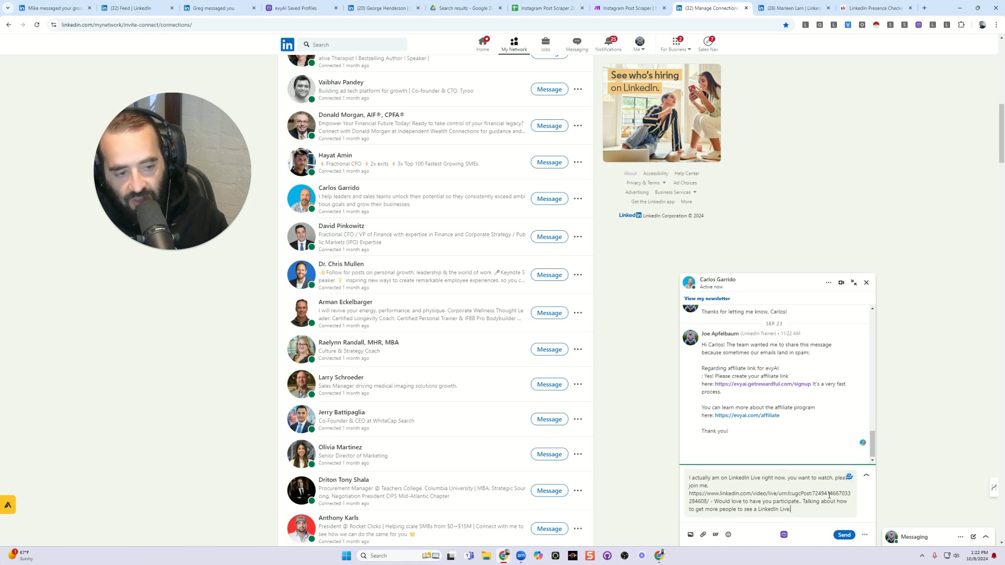
pyautogui.click(844, 535)
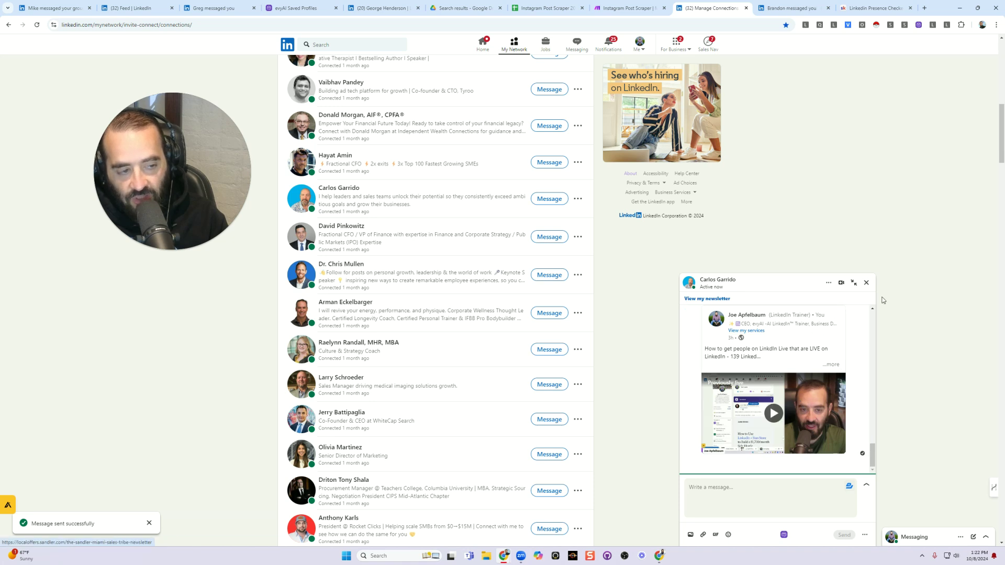
pyautogui.click(866, 283)
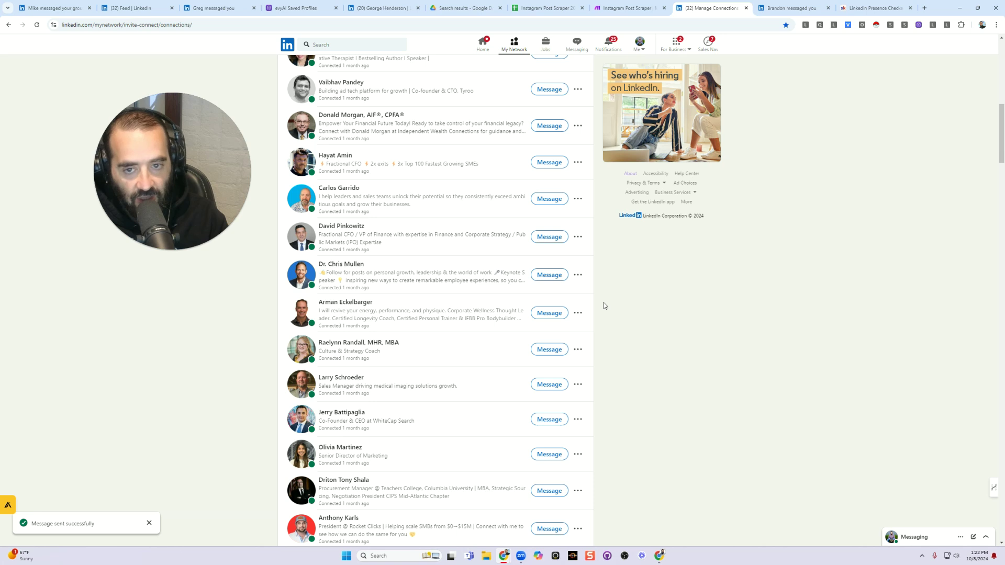
# Switch from the LinkedIn connections tab to the evyAI Saved Profiles tab with Ctrl+4
pyautogui.scroll(3, 453, 261)
pyautogui.scroll(1, 453, 260)
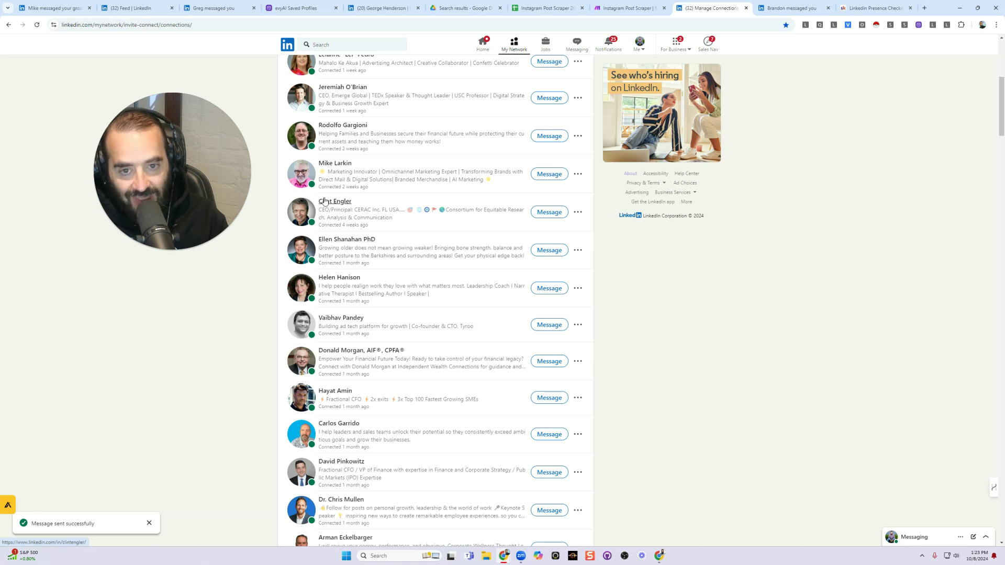
pyautogui.scroll(2, 398, 274)
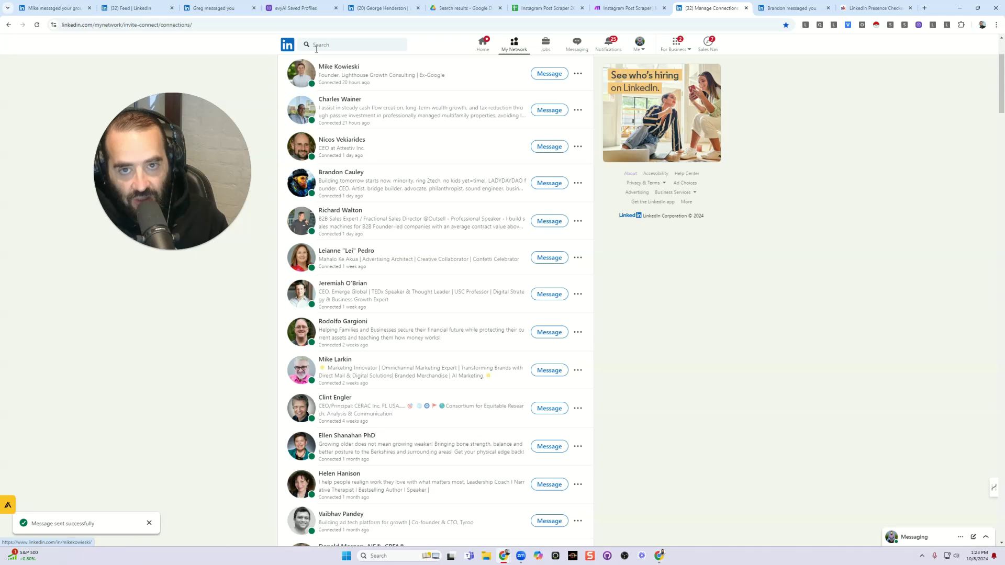
pyautogui.hotkey('ctrl', '4')
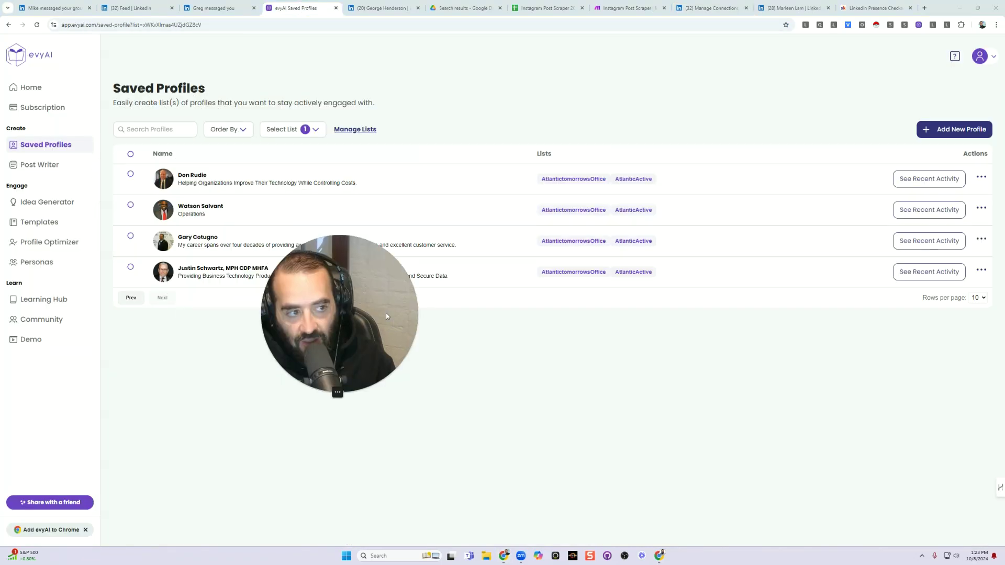
# Add a new list named 'Active LinkedIn Users' under evyAI's Manage Lists and save it
pyautogui.click(361, 129)
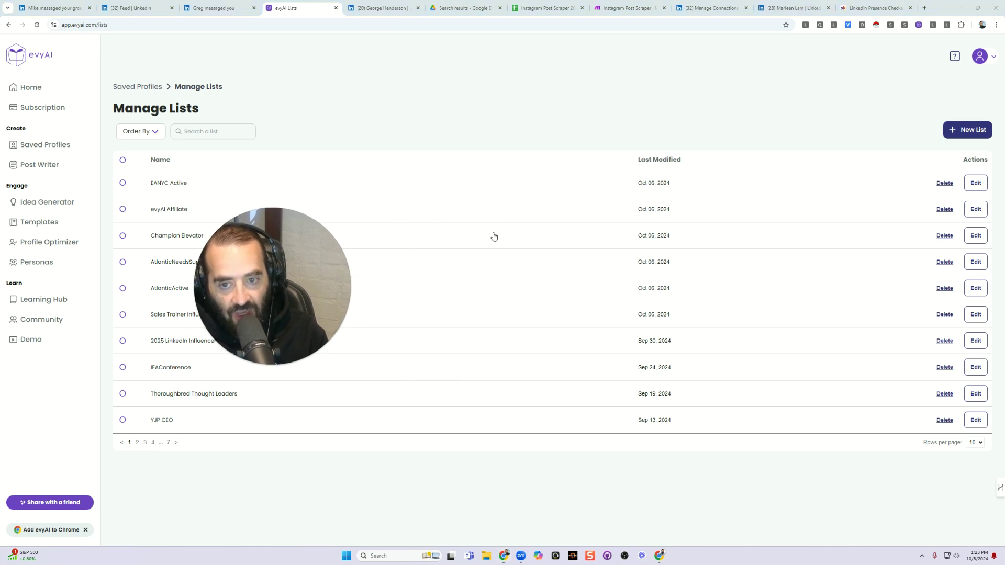
pyautogui.click(967, 130)
pyautogui.click(469, 302)
pyautogui.write('Active LinkedIn Users')
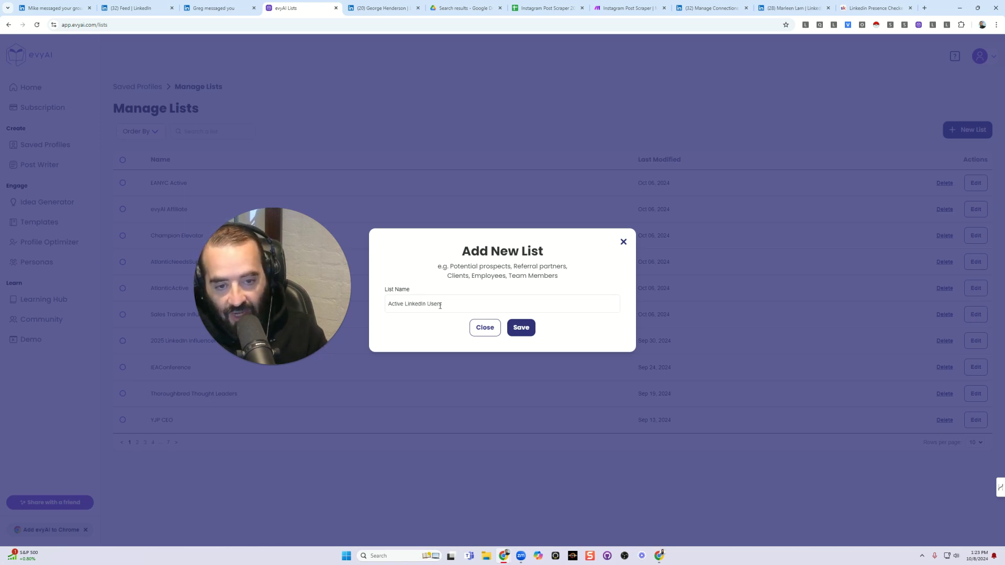
pyautogui.click(524, 329)
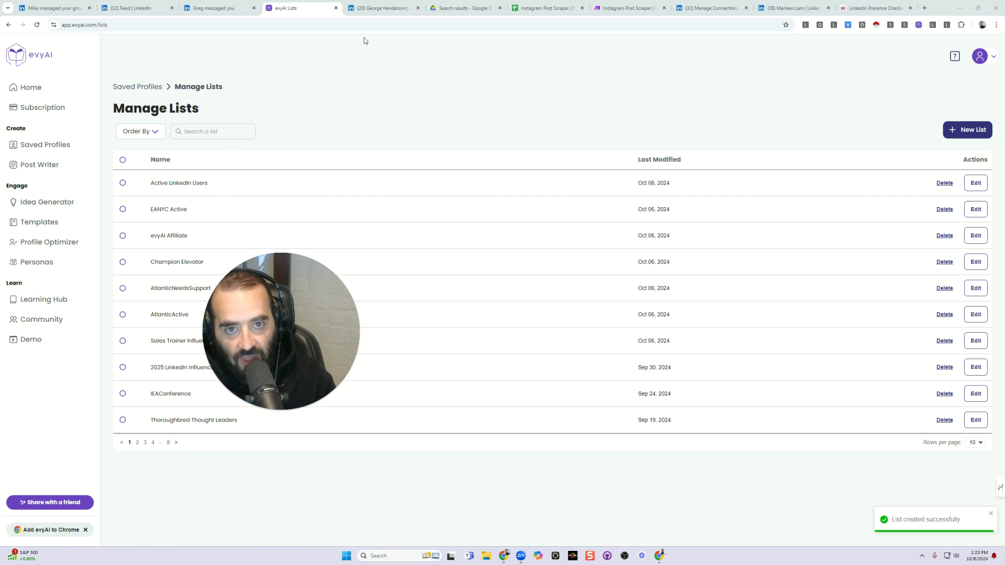
pyautogui.click(213, 10)
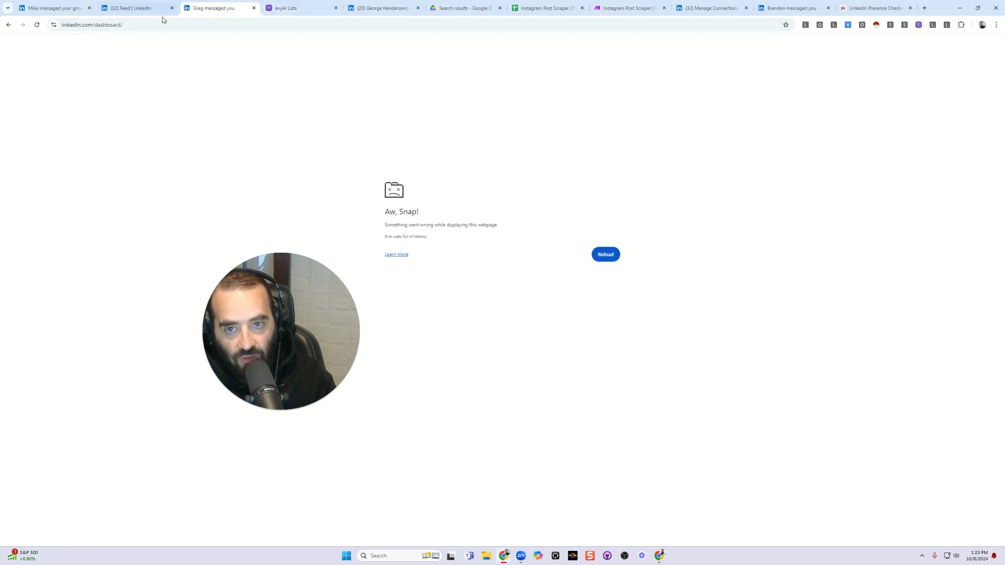
# Open the four newest connections' profiles in separate tabs from the connections list
pyautogui.click(135, 9)
pyautogui.click(59, 8)
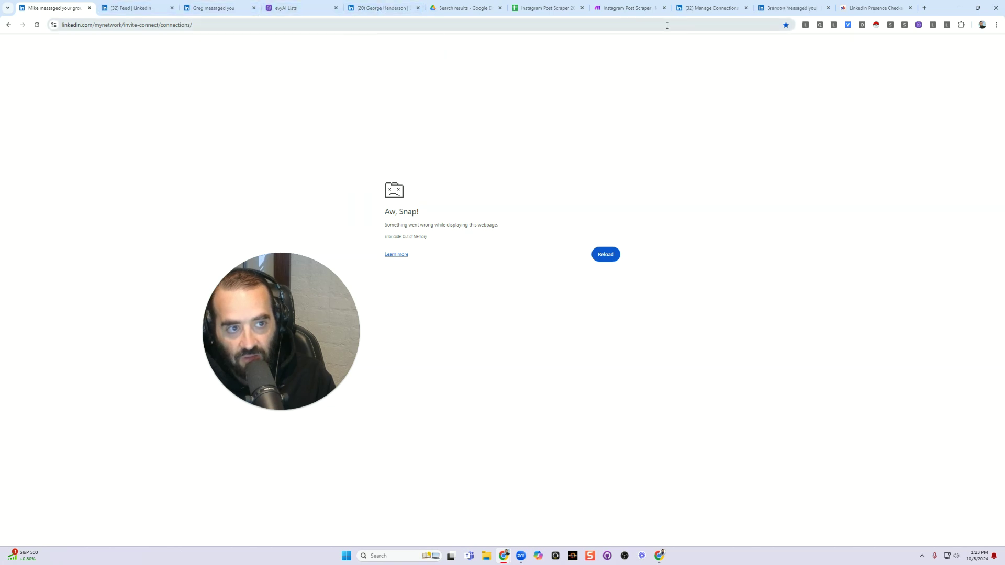
pyautogui.click(712, 14)
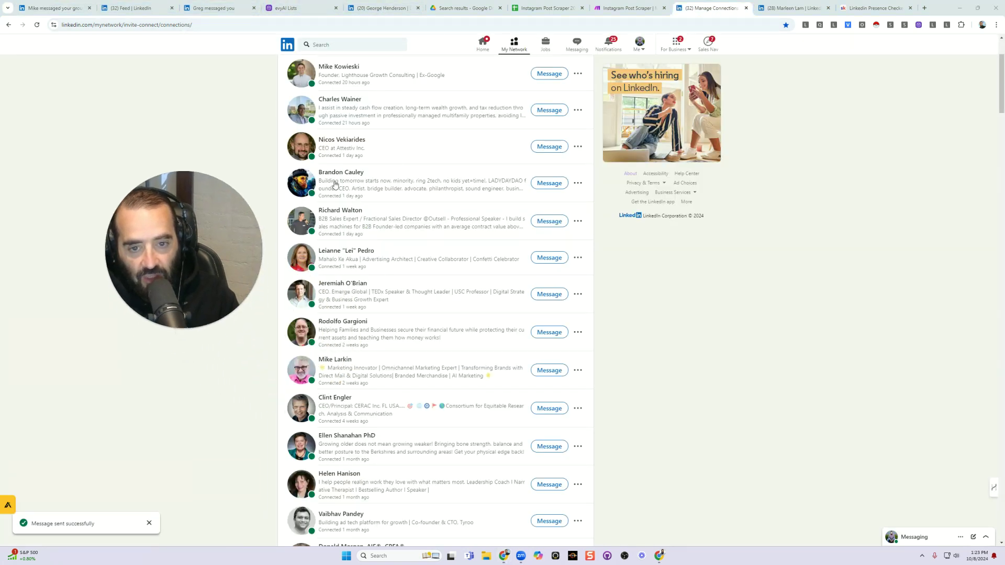
pyautogui.scroll(3, 504, 119)
pyautogui.keyDown('ctrl'); pyautogui.click(370, 120); pyautogui.keyUp('ctrl')
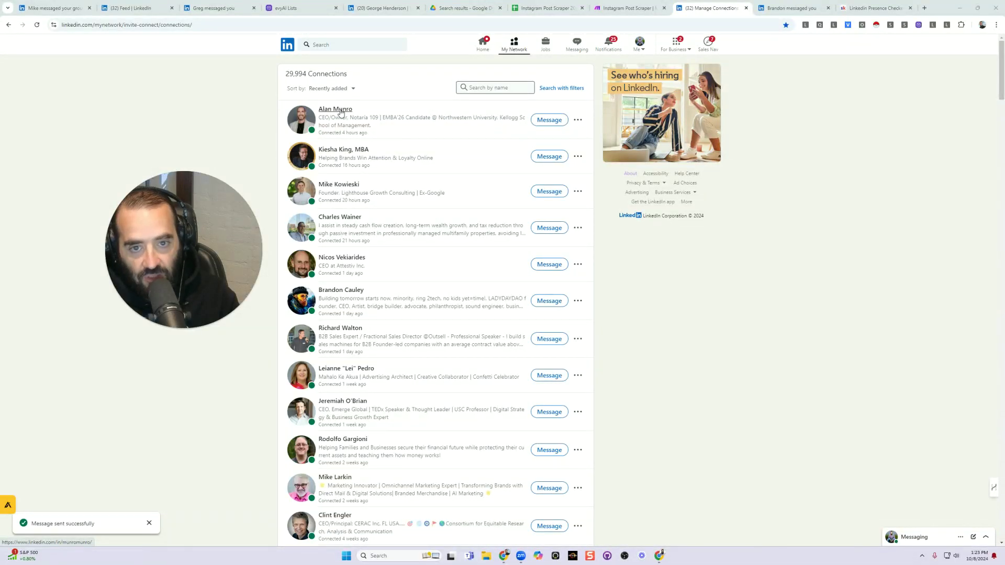
pyautogui.keyDown('ctrl'); pyautogui.click(346, 151); pyautogui.keyUp('ctrl')
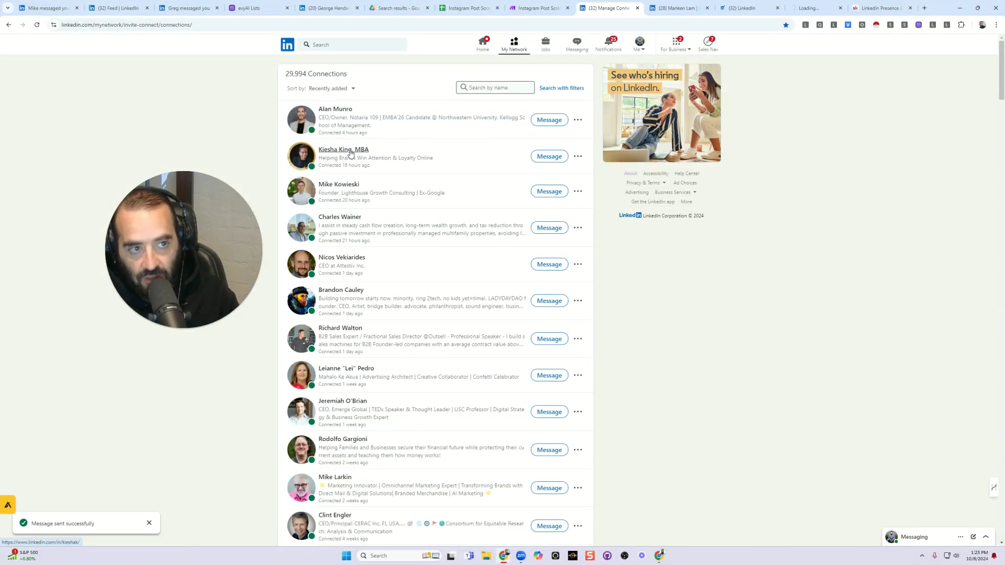
pyautogui.keyDown('ctrl'); pyautogui.click(348, 187); pyautogui.keyUp('ctrl')
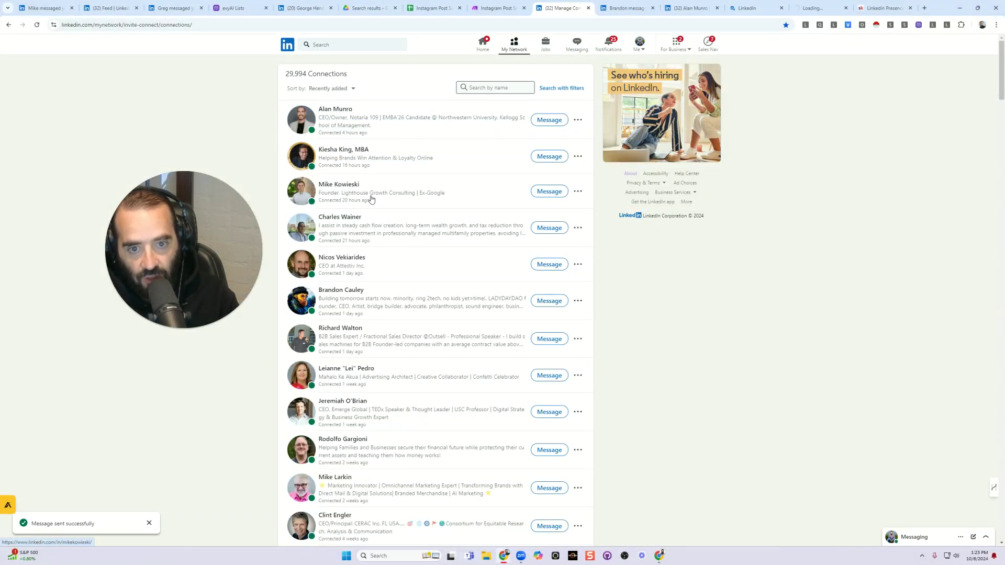
pyautogui.keyDown('ctrl'); pyautogui.click(345, 219); pyautogui.keyUp('ctrl')
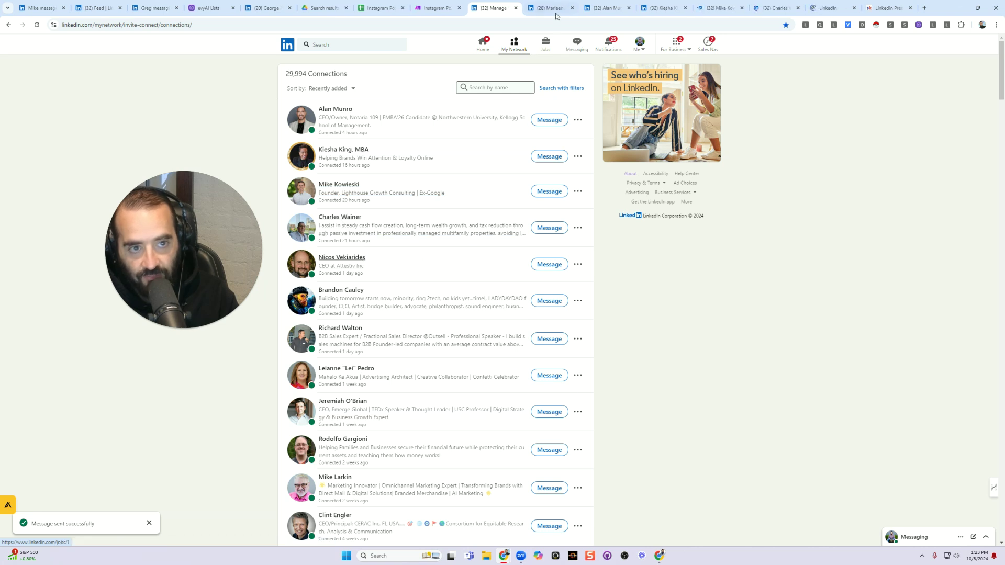
# Review each opened profile, then save the breathwork coach's profile to evyAI
pyautogui.click(576, 12)
pyautogui.click(632, 11)
pyautogui.click(689, 11)
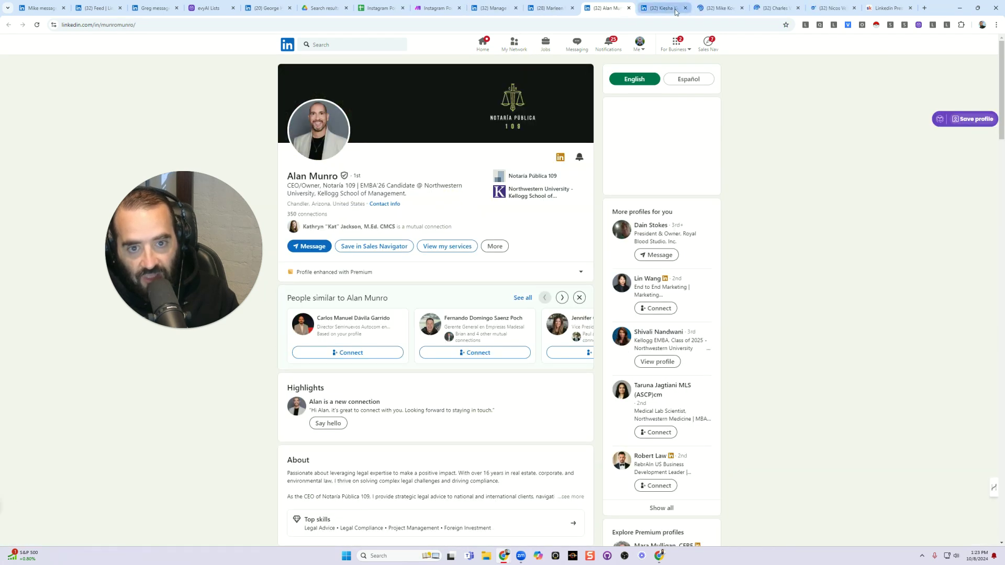
pyautogui.click(745, 11)
pyautogui.click(761, 12)
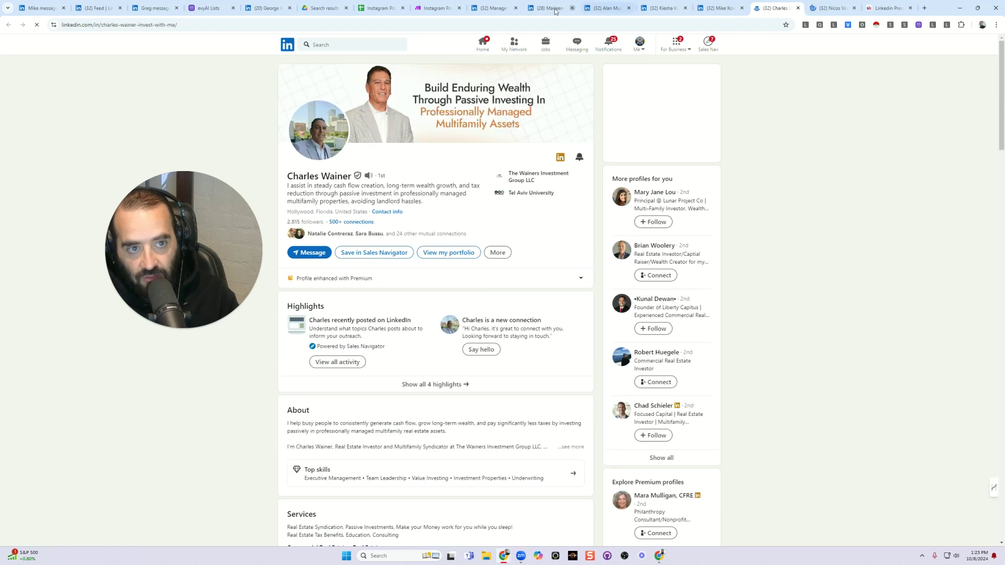
pyautogui.click(545, 12)
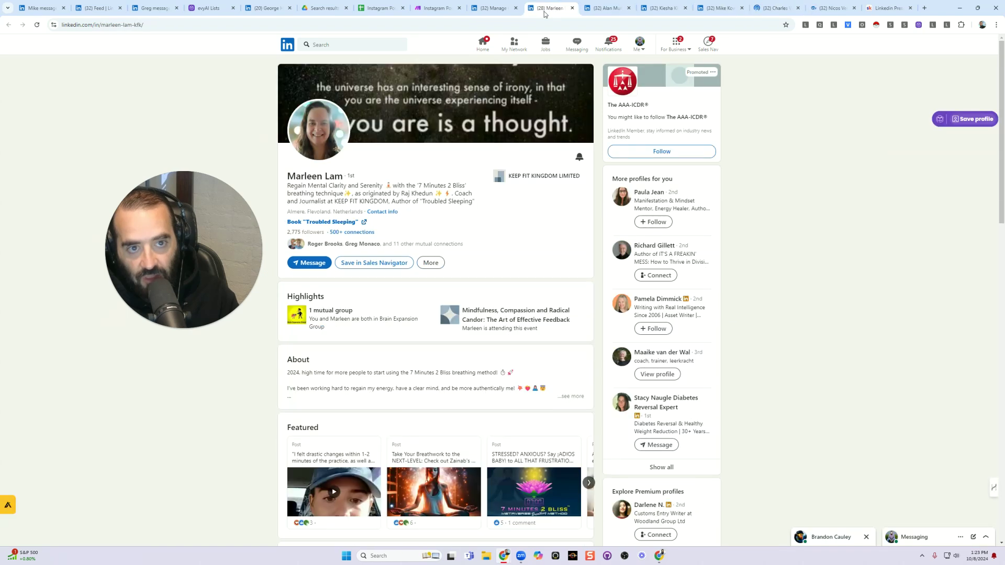
pyautogui.click(968, 122)
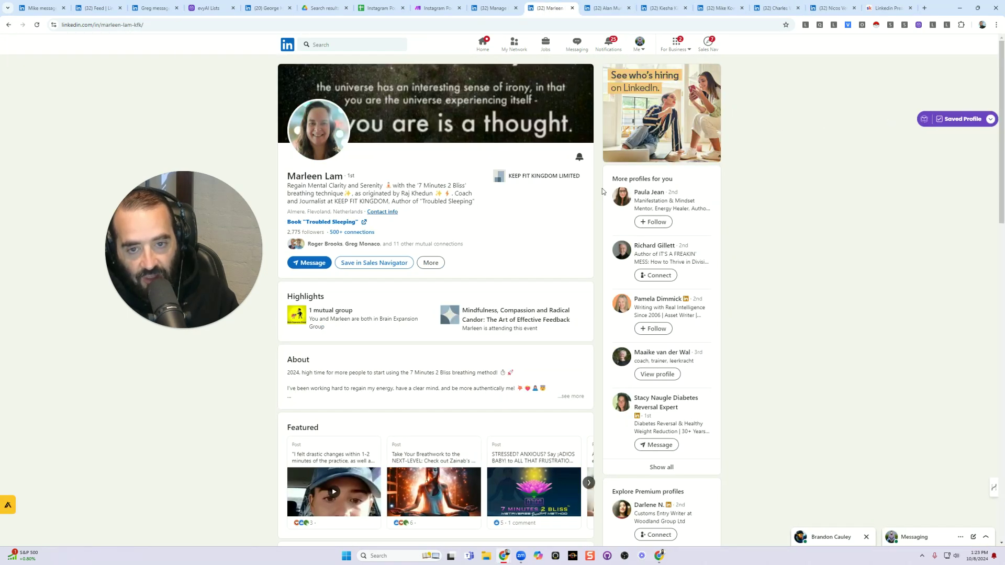
# Add the coach's saved profile to the Active LinkedIn Users list, reloading so the list appears
pyautogui.click(990, 119)
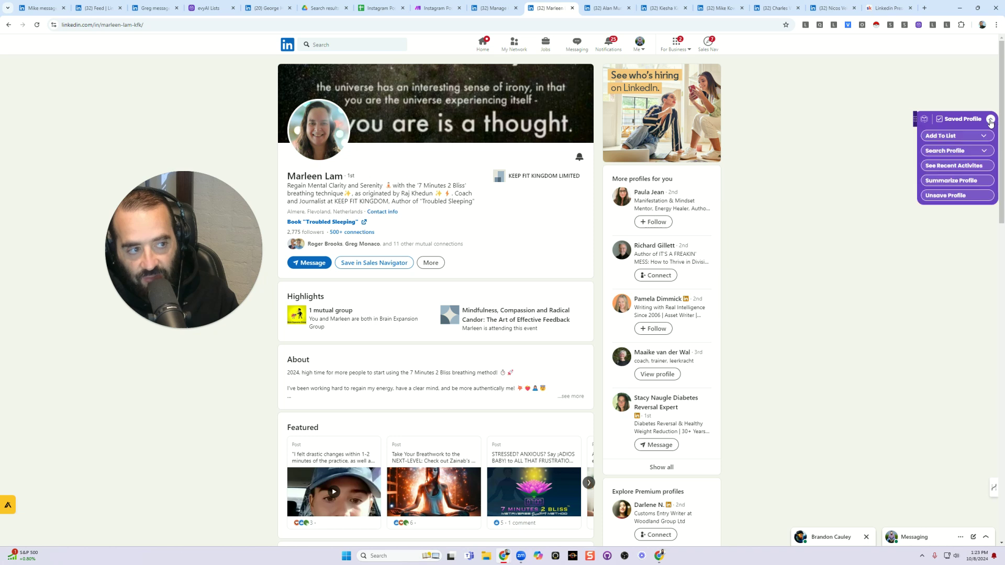
pyautogui.click(942, 136)
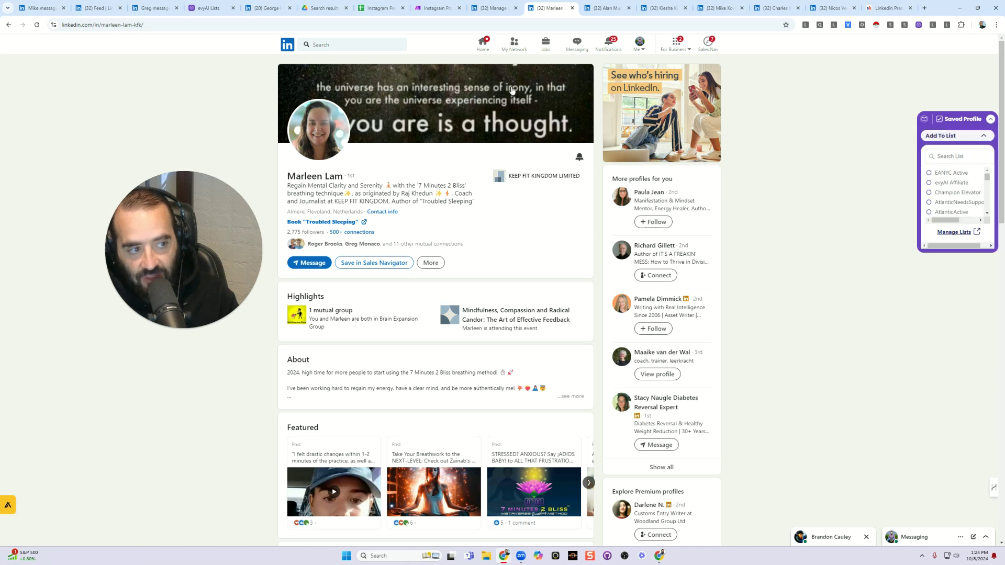
pyautogui.write('ad')
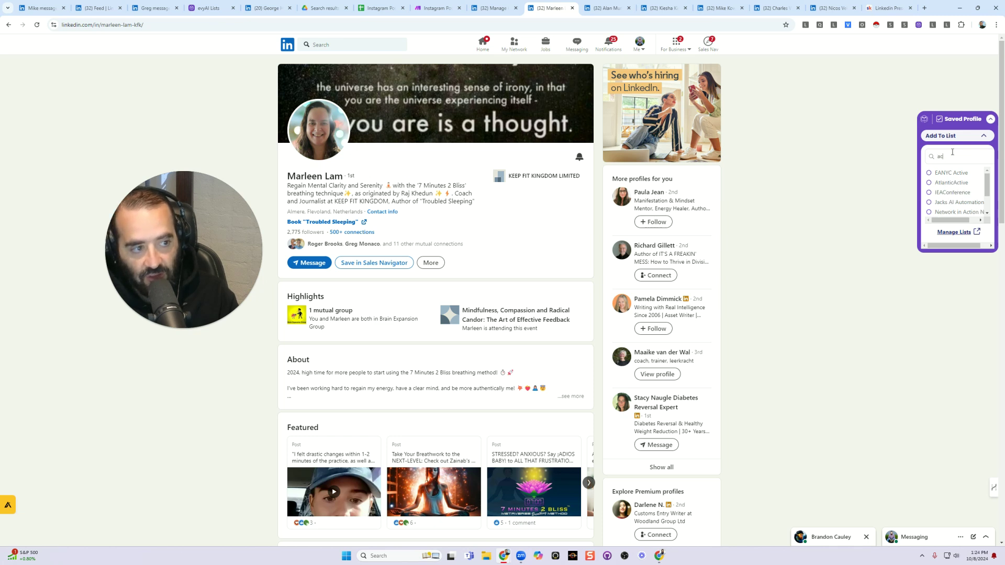
pyautogui.press('F5')
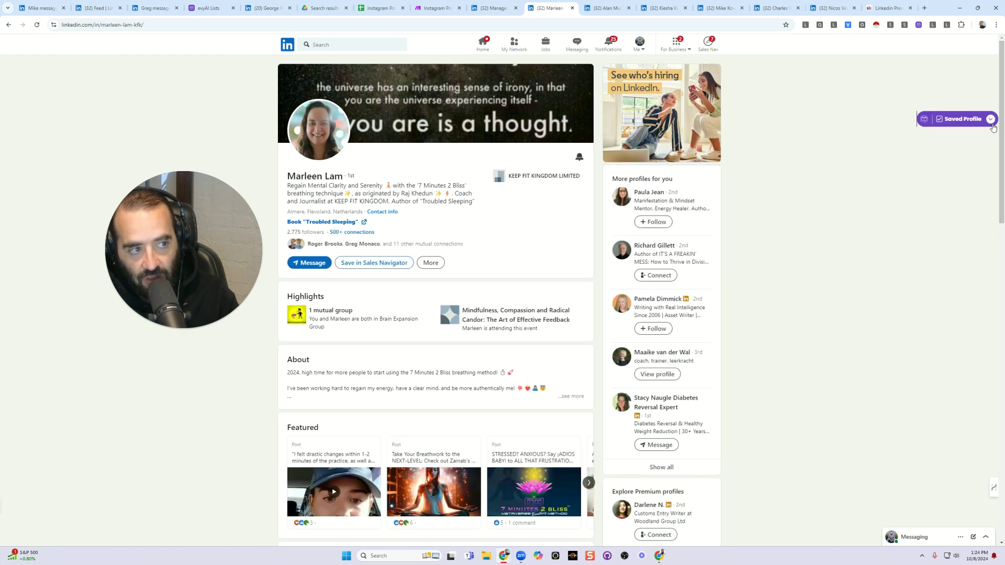
pyautogui.click(990, 120)
pyautogui.click(959, 140)
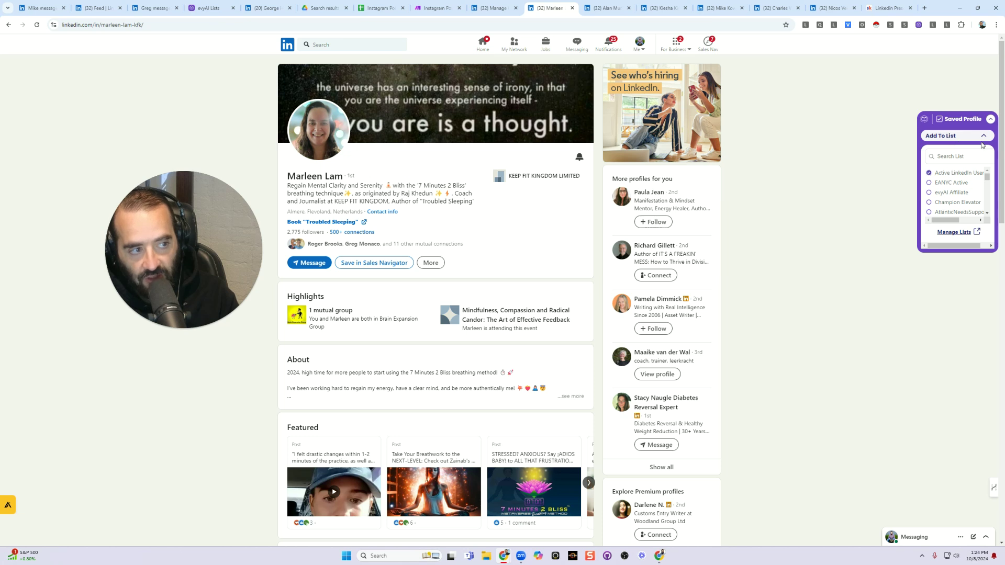
pyautogui.click(983, 135)
pyautogui.click(990, 119)
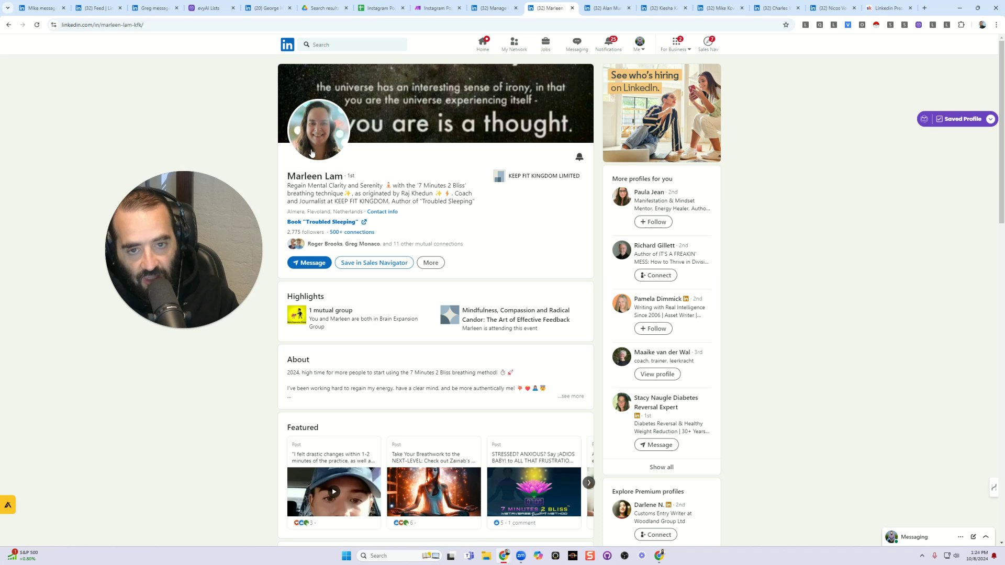
pyautogui.click(205, 9)
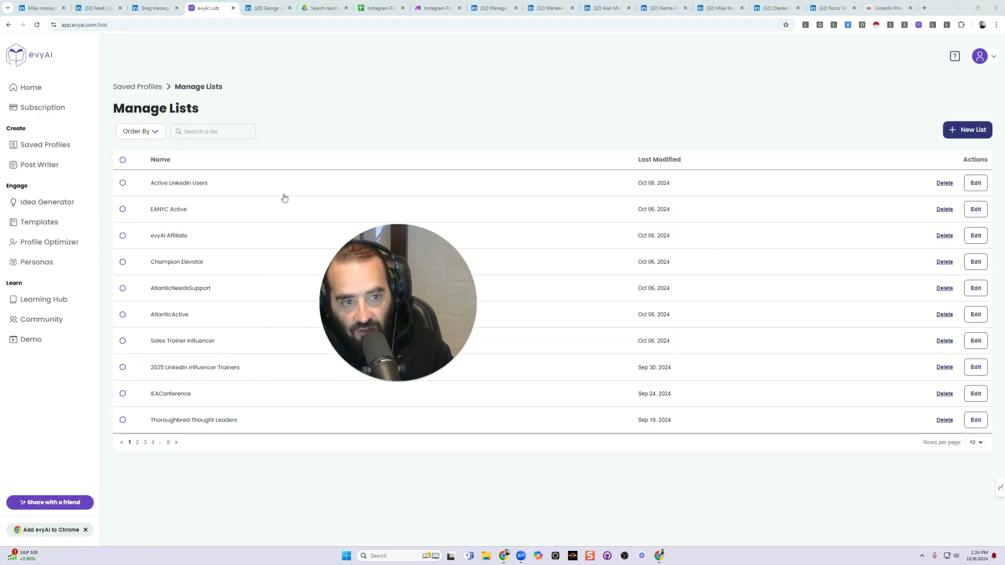
# On evyAI's Saved Profiles page, view the top-listed coach's recent LinkedIn activity
pyautogui.click(45, 145)
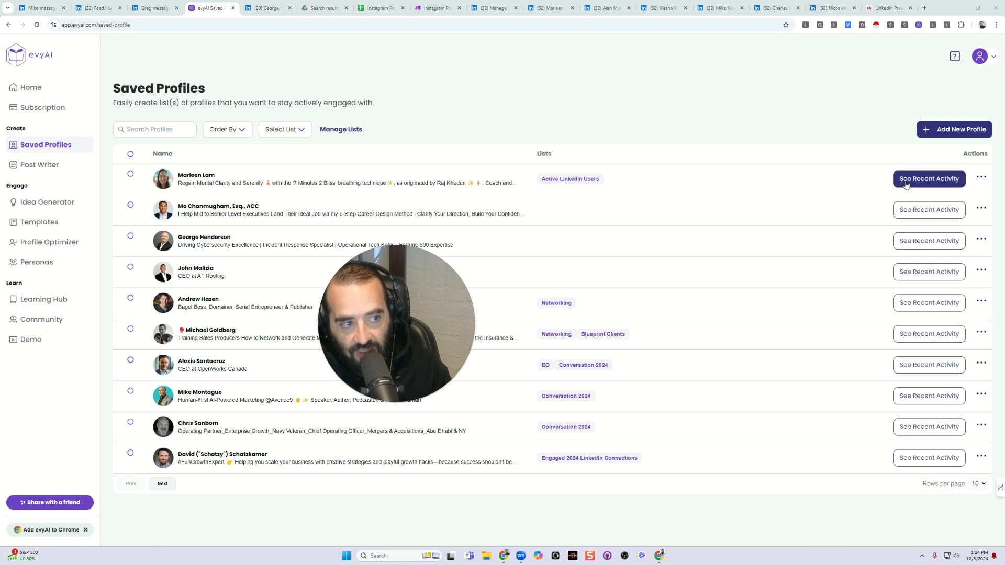
pyautogui.click(929, 179)
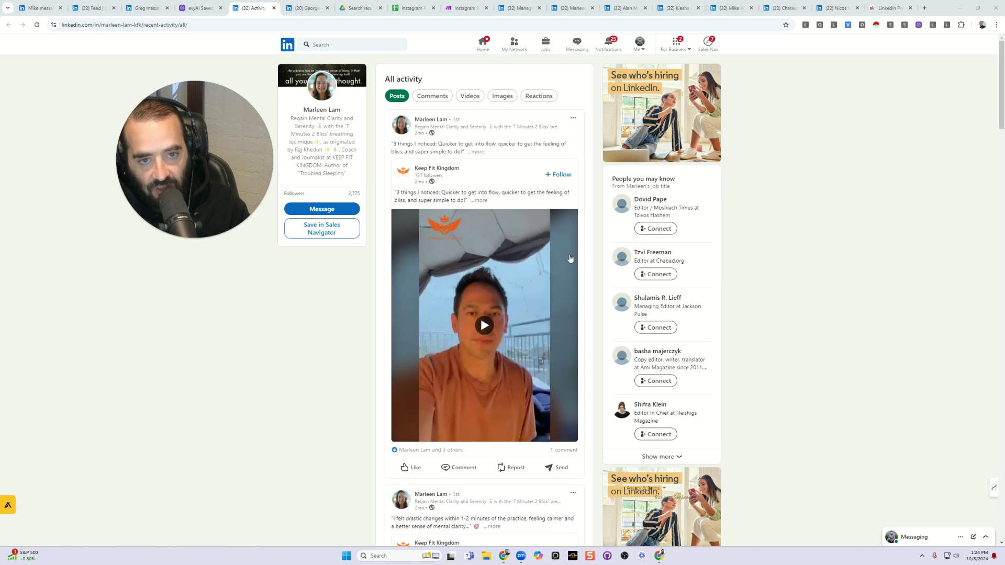
# Like the coach's latest post and post an evyAI-generated comment praising 7 Minutes 2 Bliss
pyautogui.scroll(-1, 549, 249)
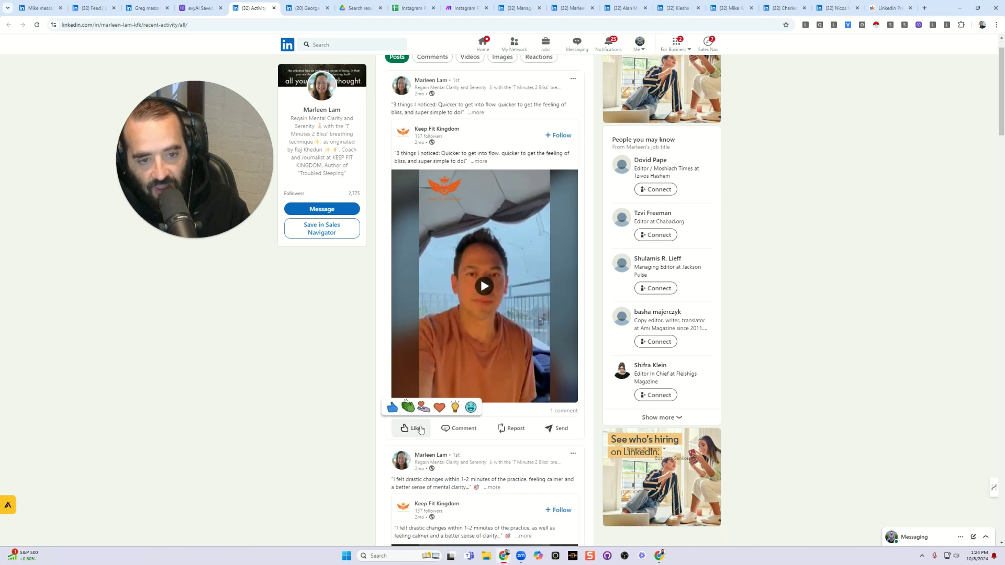
pyautogui.click(411, 428)
pyautogui.click(538, 449)
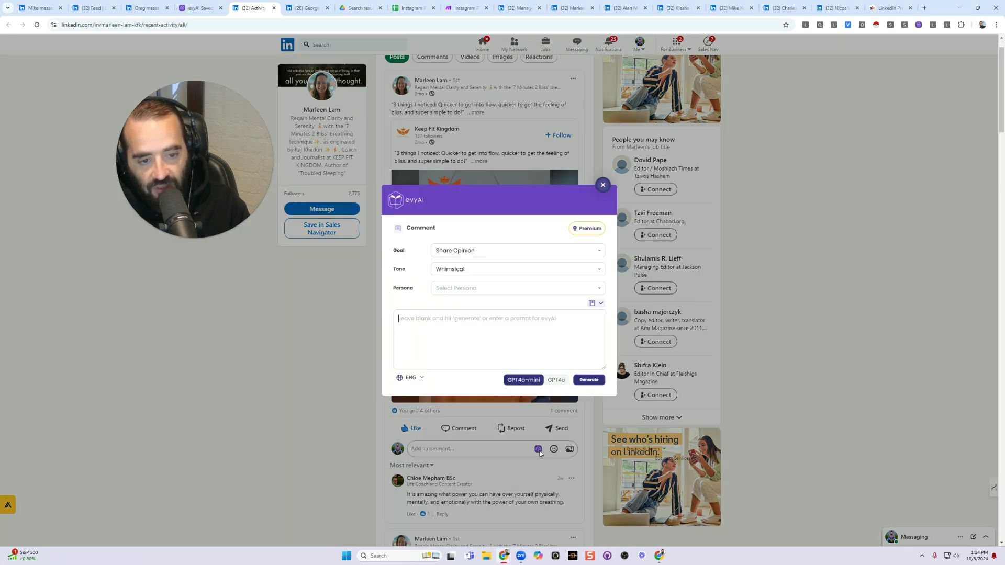
pyautogui.click(589, 379)
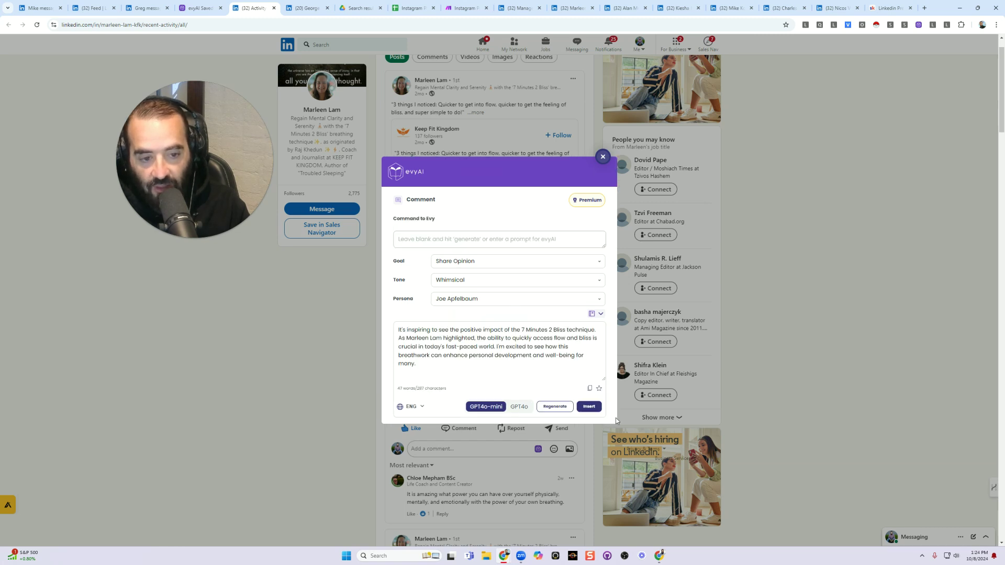
pyautogui.click(588, 406)
pyautogui.click(543, 515)
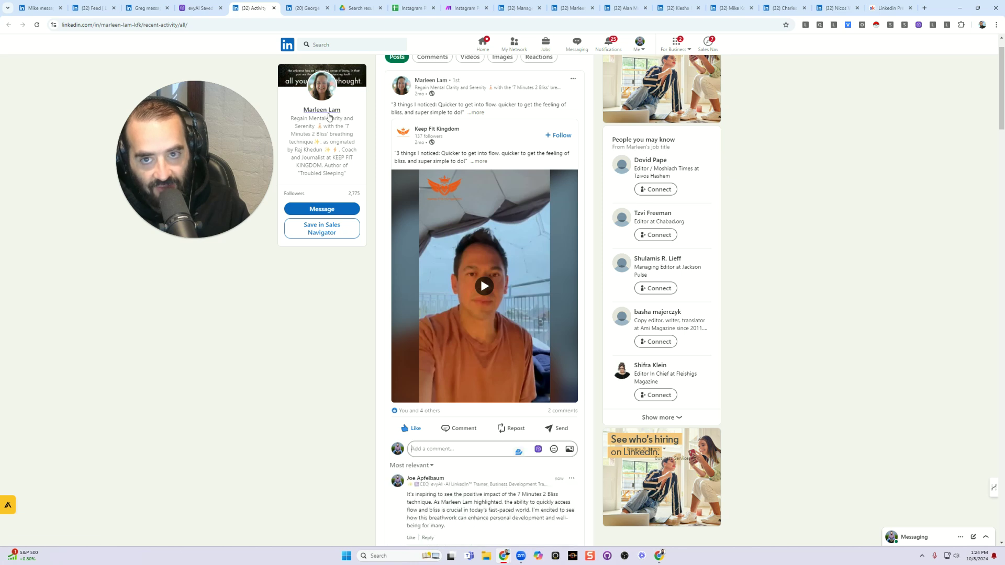
pyautogui.moveTo(206, 135); pyautogui.dragTo(216, 177)
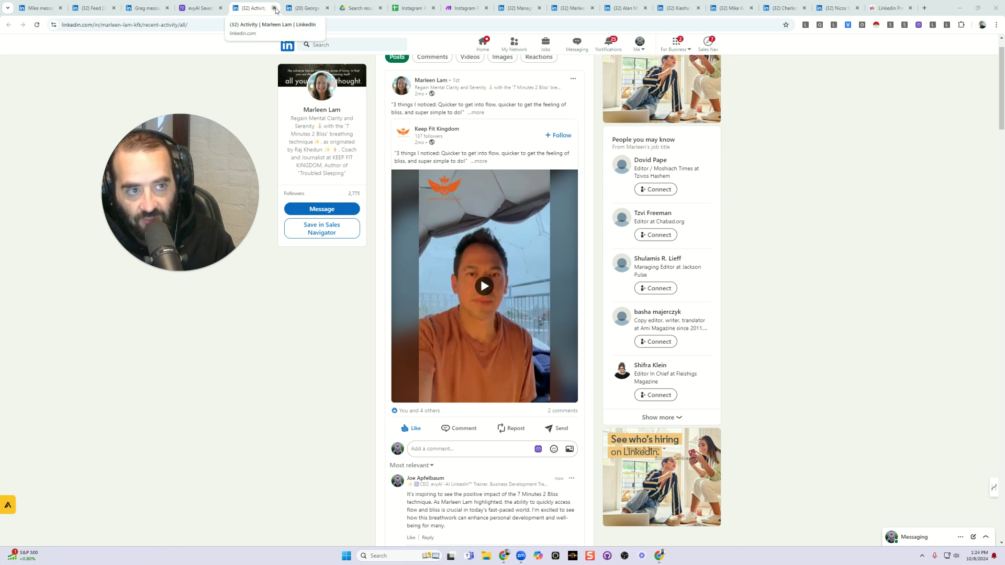
pyautogui.click(533, 9)
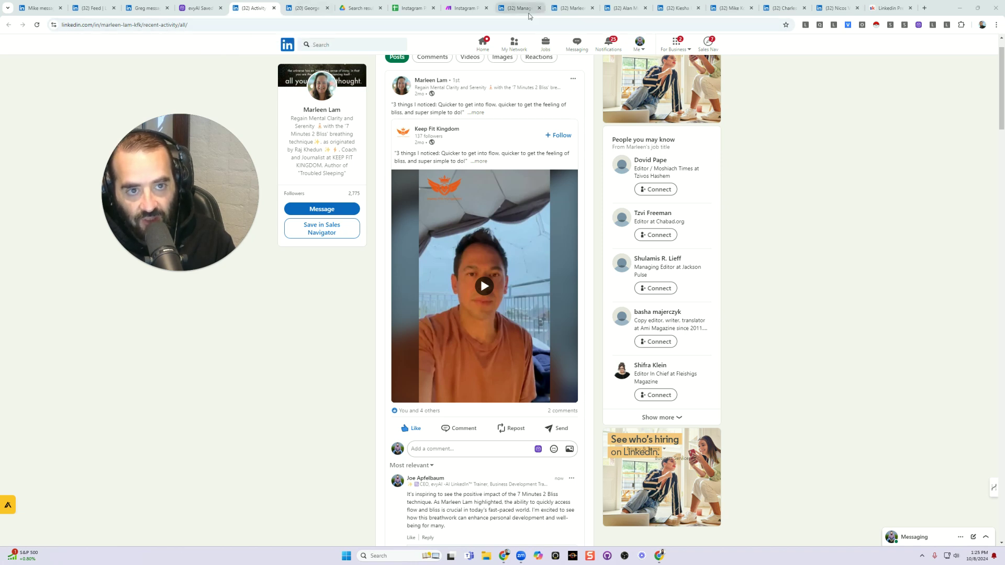
# Bring up the next recent connection's profile, a notary office CEO
pyautogui.click(560, 11)
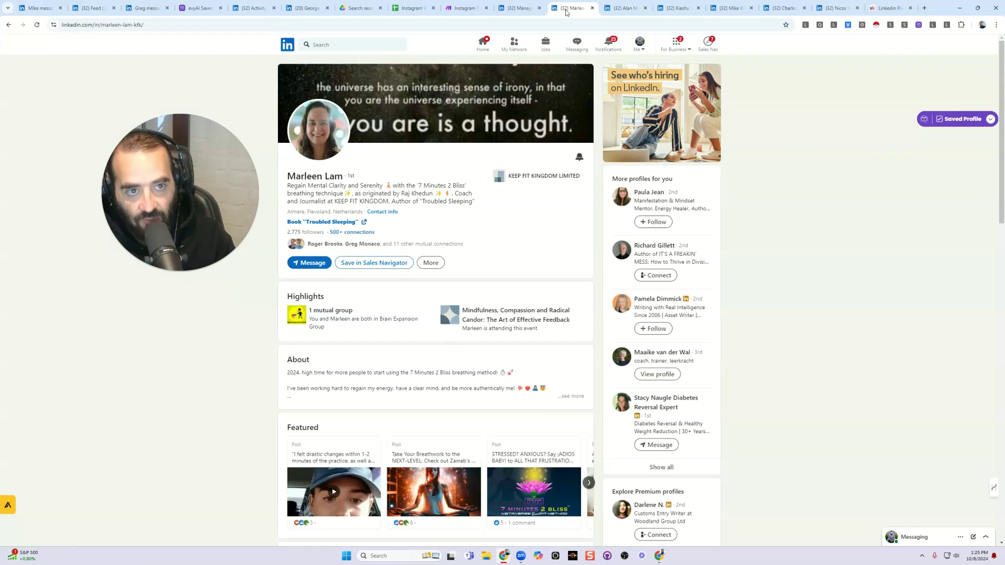
pyautogui.click(627, 11)
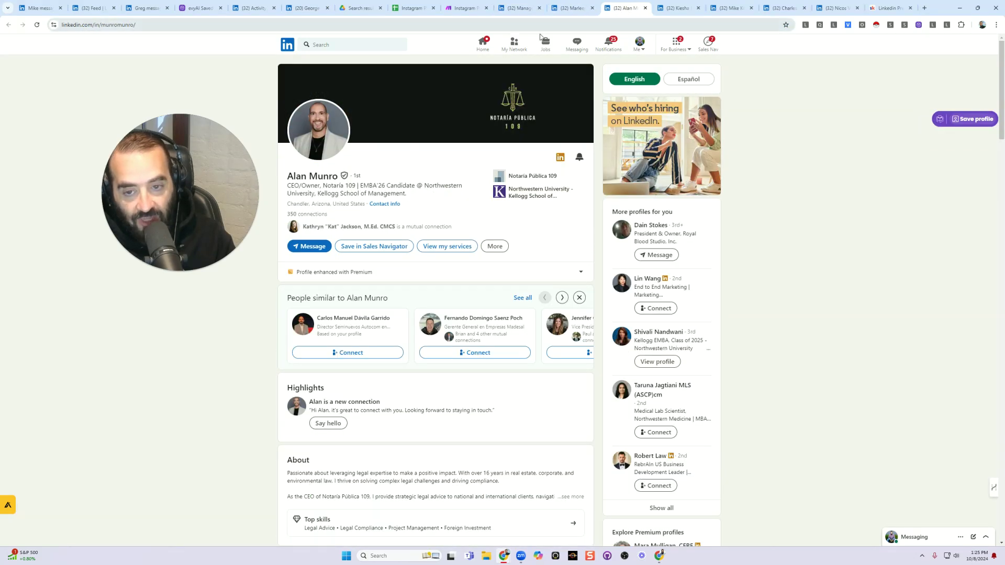
pyautogui.moveTo(204, 183); pyautogui.dragTo(218, 159)
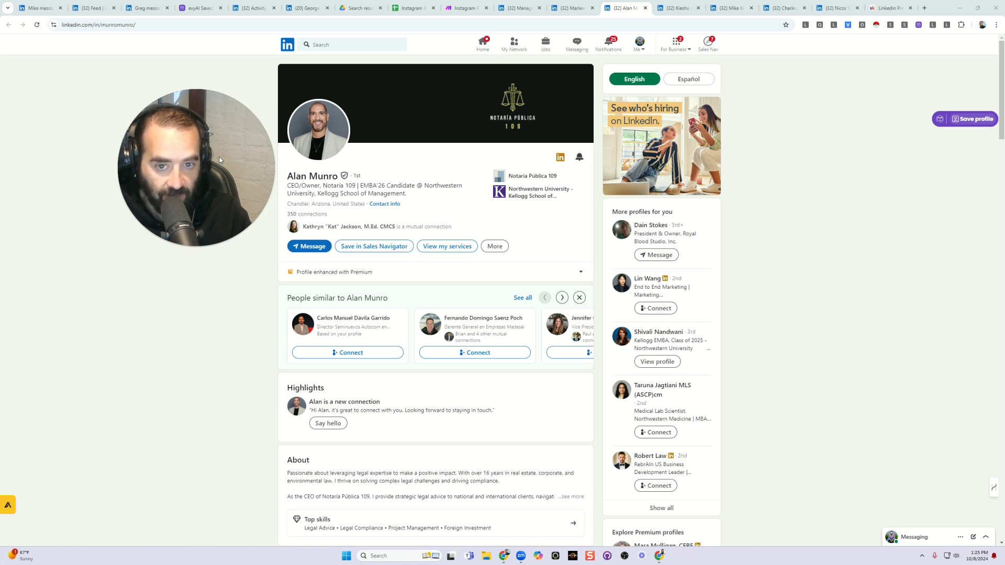
pyautogui.moveTo(218, 158); pyautogui.dragTo(669, 148)
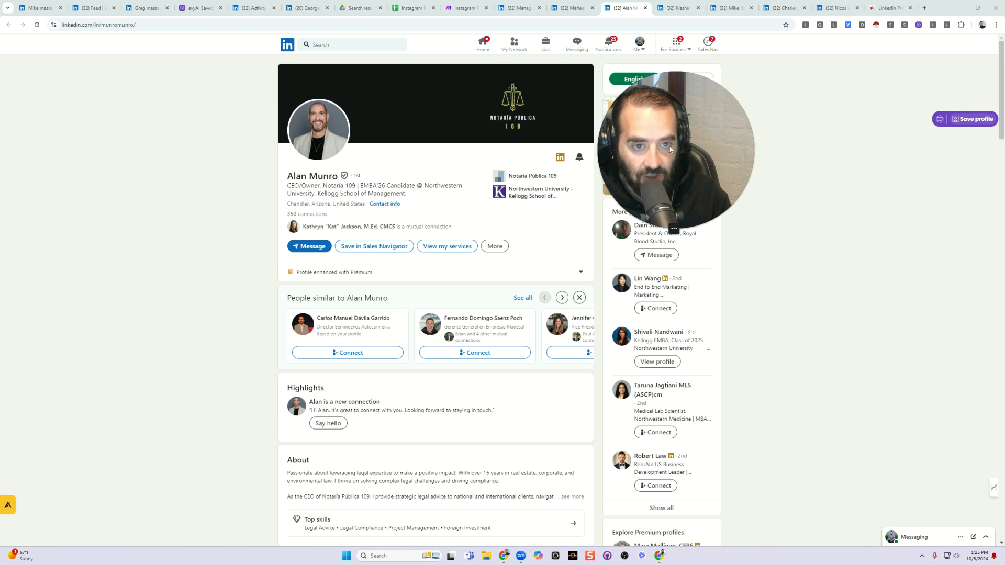
pyautogui.moveTo(670, 146); pyautogui.dragTo(691, 163)
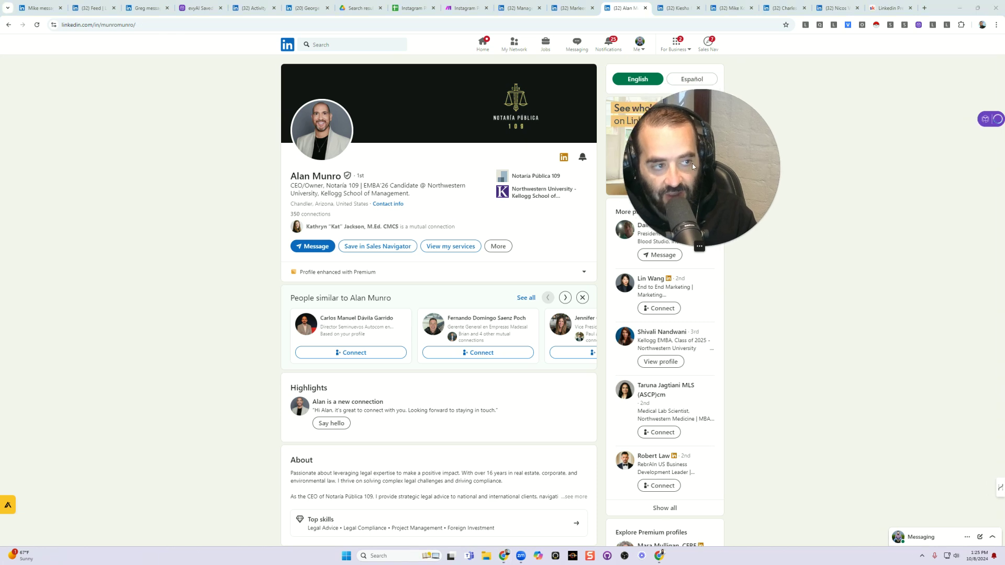
# Add this connection's saved evyAI profile to the Active LinkedIn Users list
pyautogui.click(991, 119)
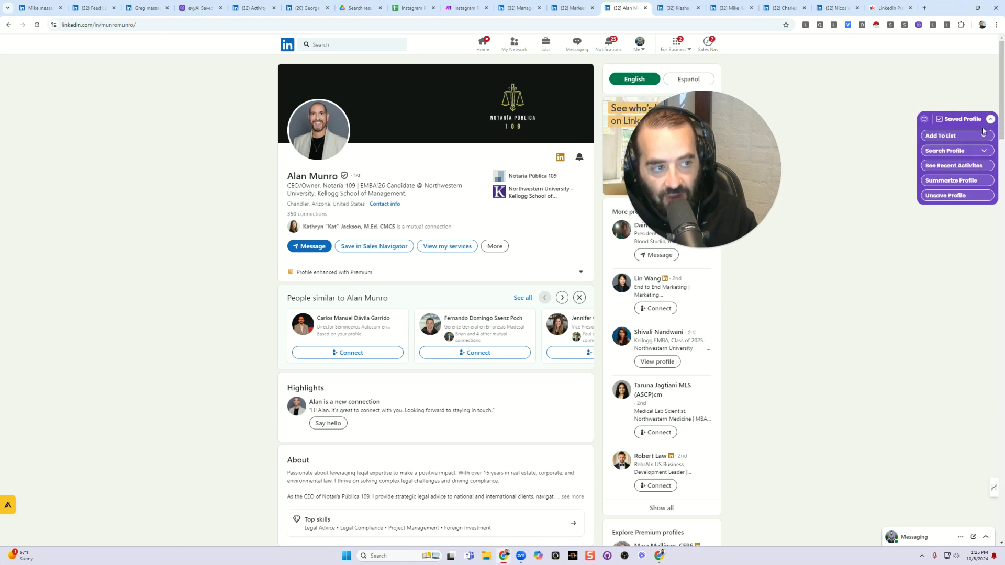
pyautogui.click(969, 137)
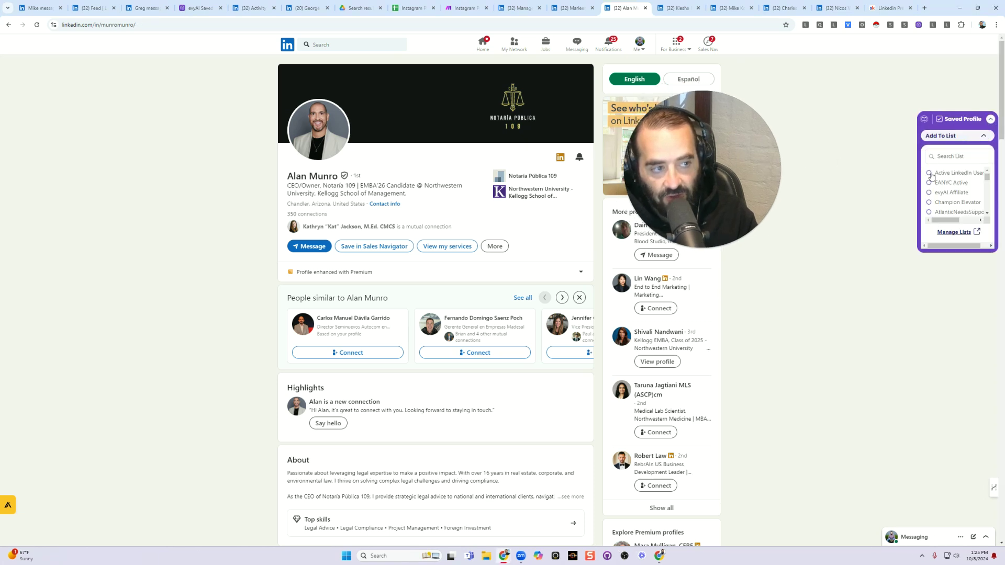
pyautogui.click(981, 137)
pyautogui.click(991, 120)
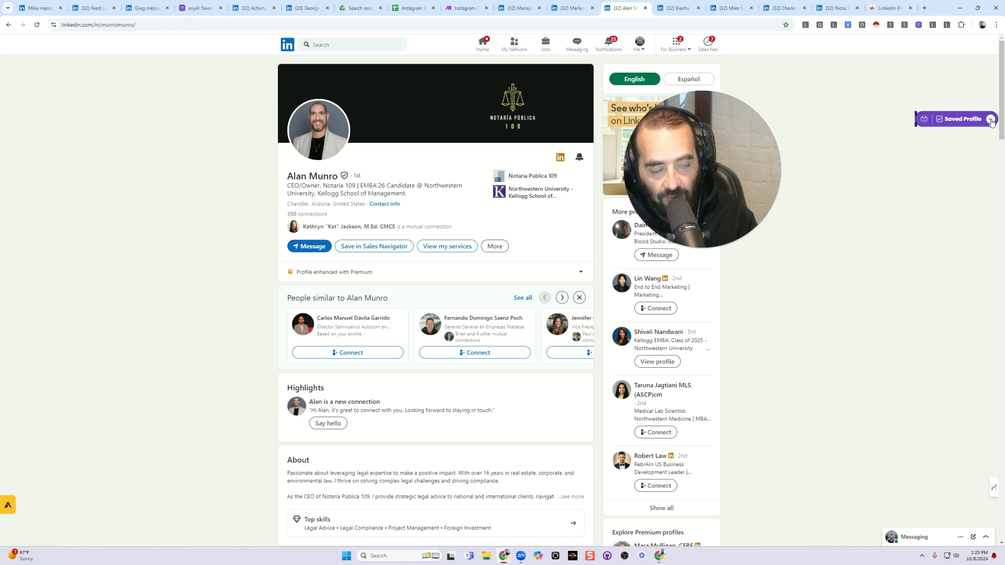
pyautogui.moveTo(715, 126); pyautogui.dragTo(707, 156)
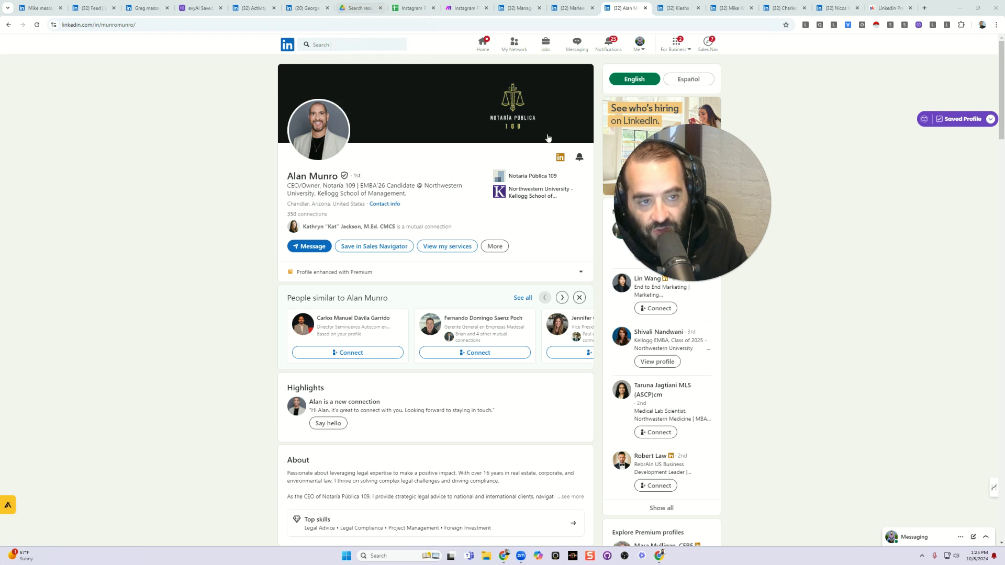
pyautogui.moveTo(694, 189); pyautogui.dragTo(670, 175)
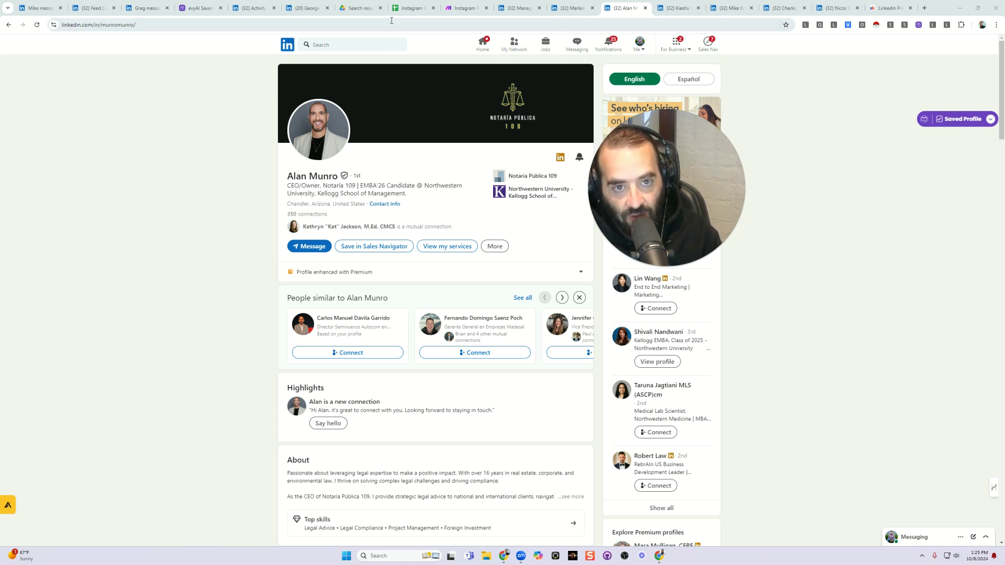
pyautogui.moveTo(618, 139); pyautogui.dragTo(651, 151)
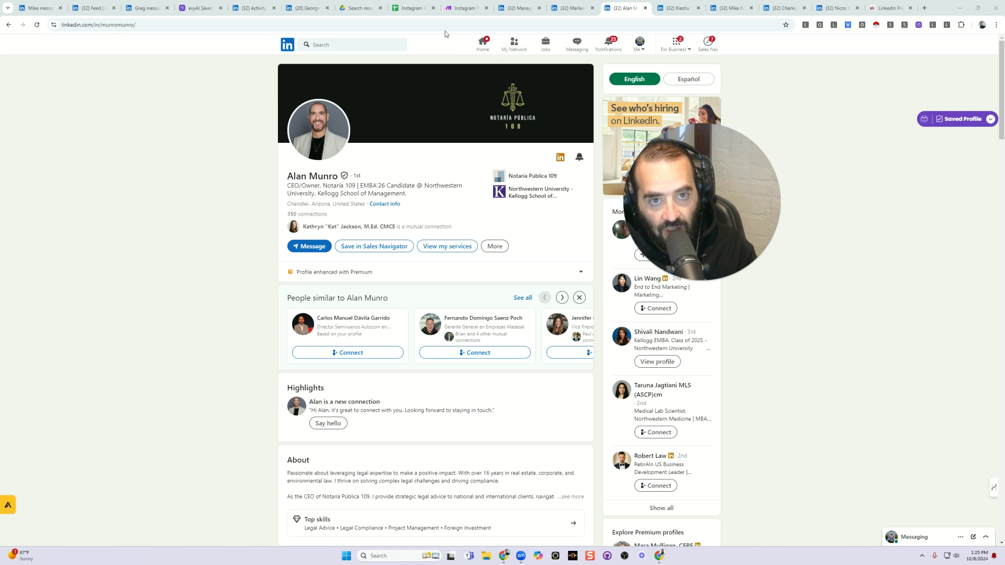
# Search Drive for 'das' and open the dashboard spreadsheet in 2024 LinkedIn Connection Dashboards
pyautogui.click(355, 9)
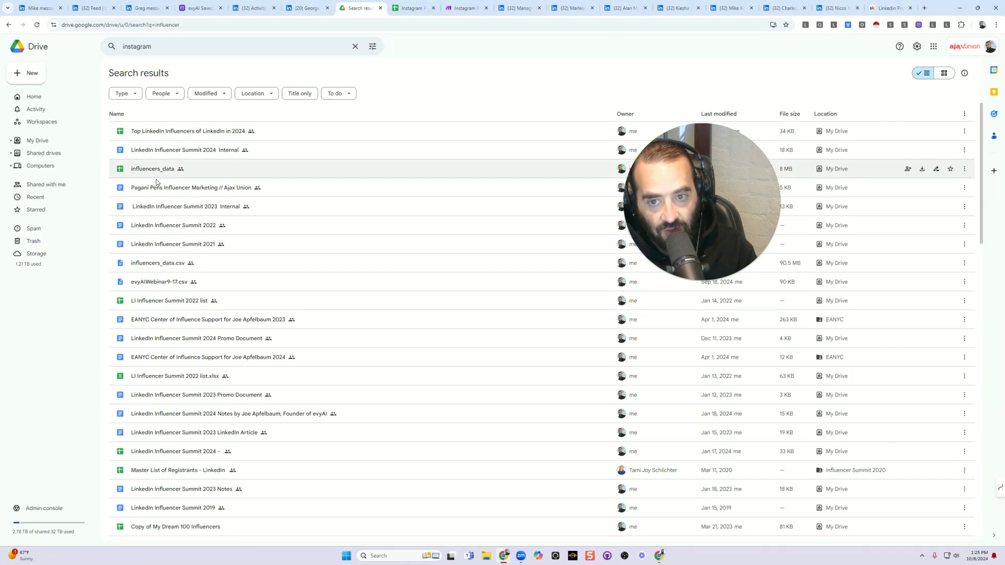
pyautogui.doubleClick(214, 48)
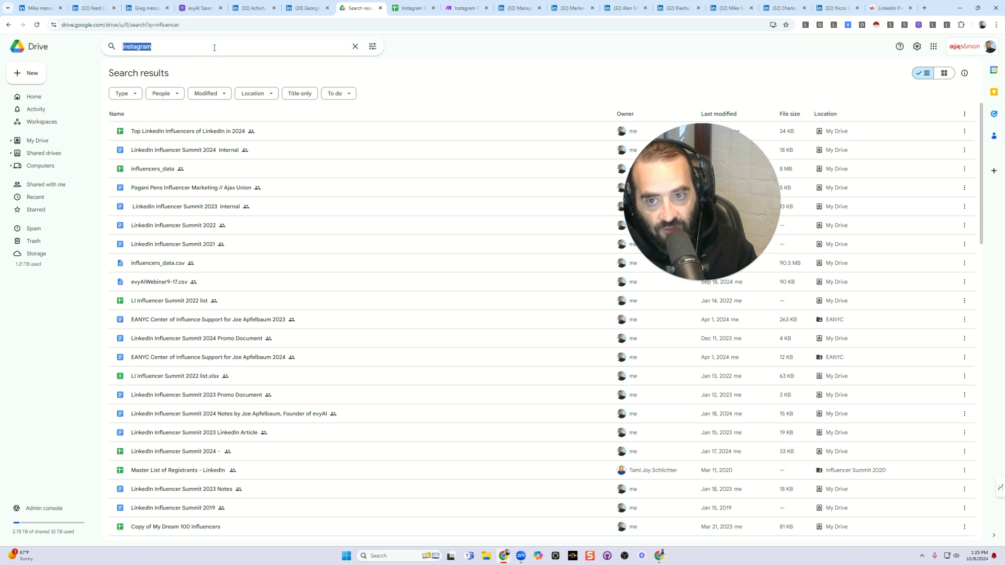
pyautogui.write('das')
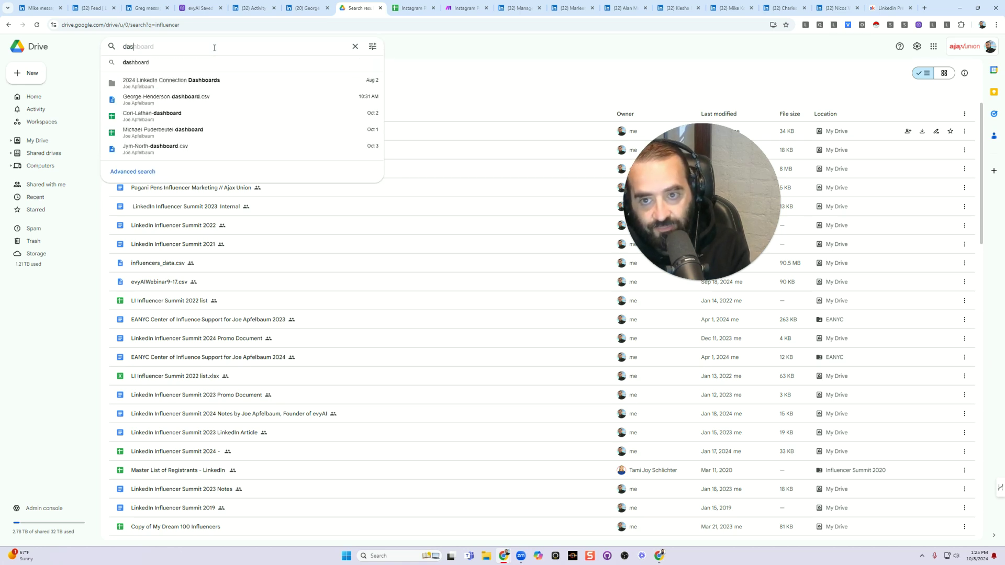
pyautogui.click(192, 89)
pyautogui.moveTo(654, 205); pyautogui.dragTo(497, 168)
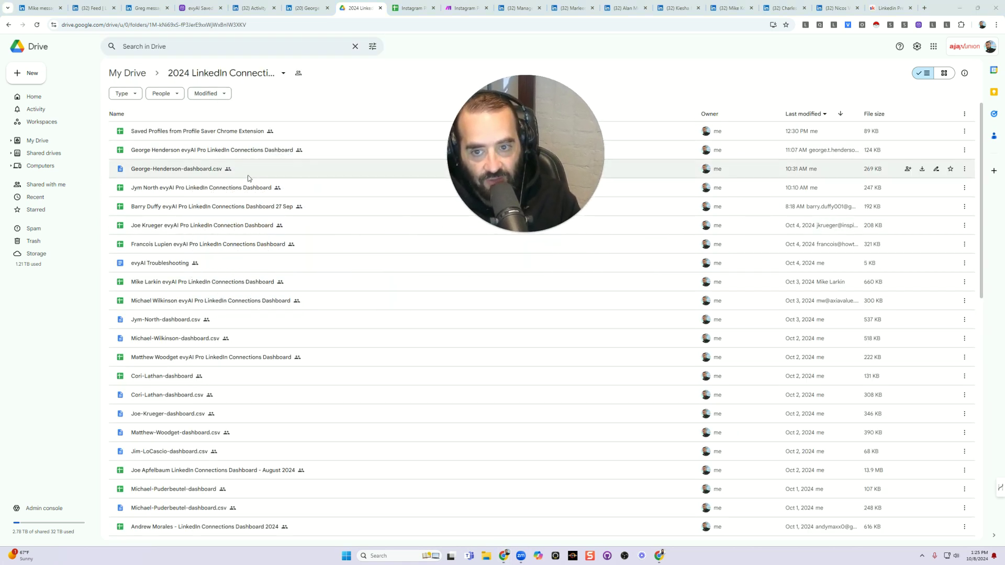
pyautogui.doubleClick(204, 188)
pyautogui.moveTo(481, 118); pyautogui.dragTo(128, 285)
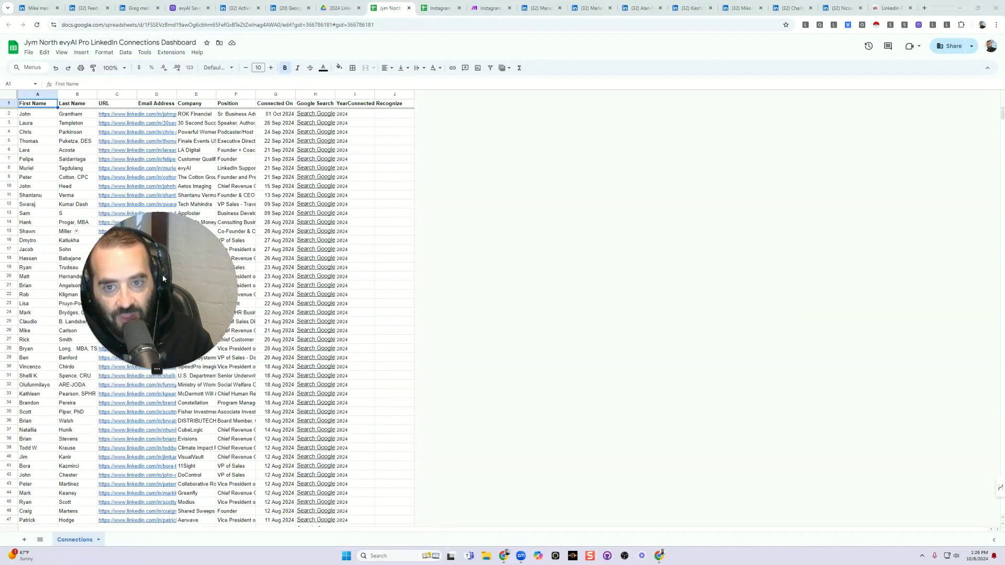
# Filter the connections table's Position column to values containing 'sales'
pyautogui.moveTo(163, 279); pyautogui.dragTo(352, 256)
pyautogui.click(244, 142)
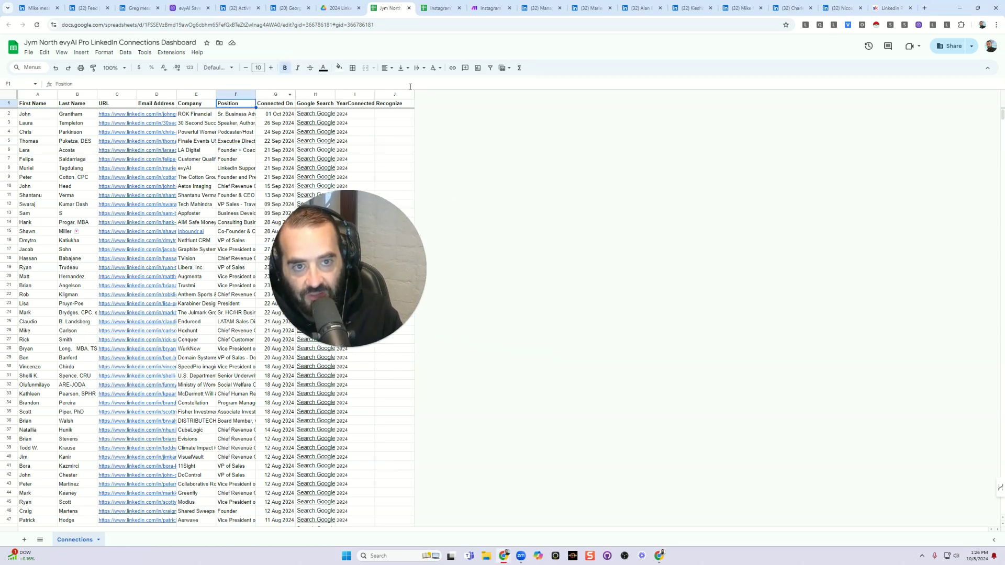
pyautogui.click(490, 69)
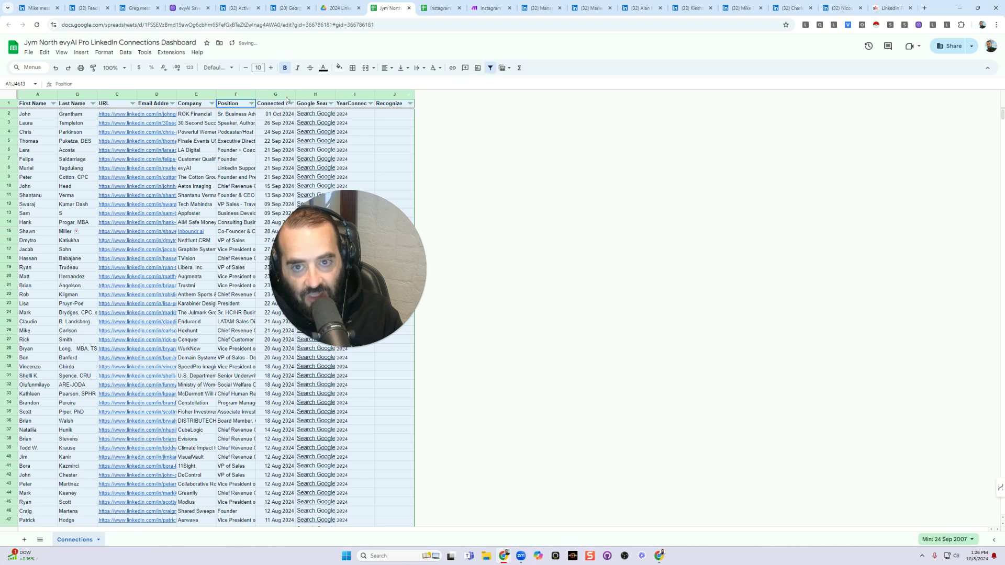
pyautogui.click(251, 104)
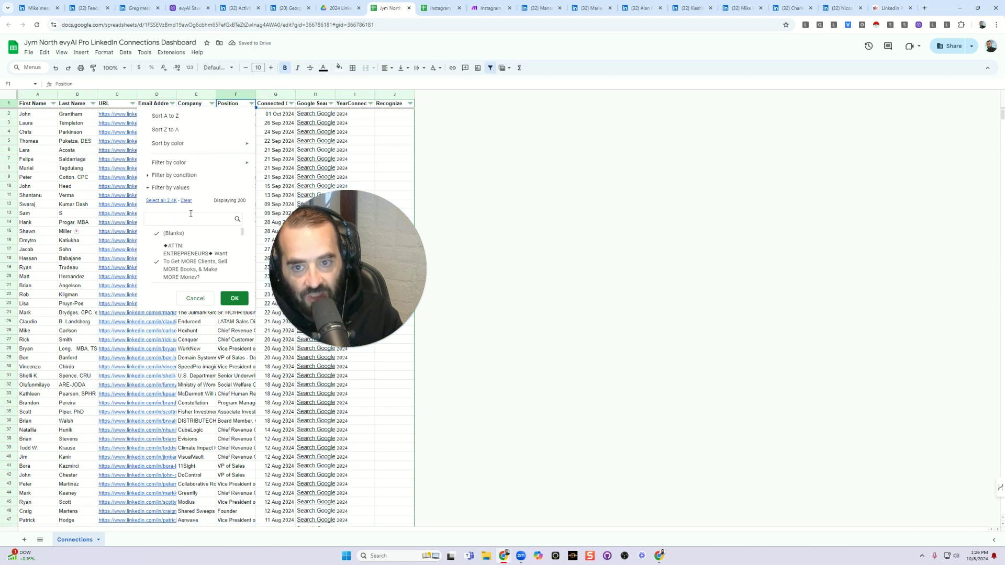
pyautogui.write('sales')
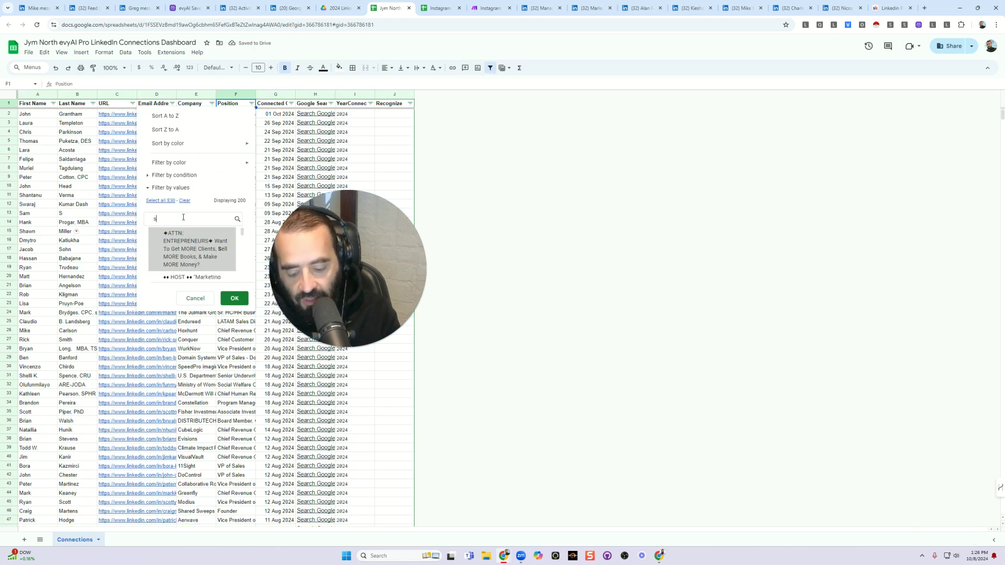
pyautogui.click(160, 202)
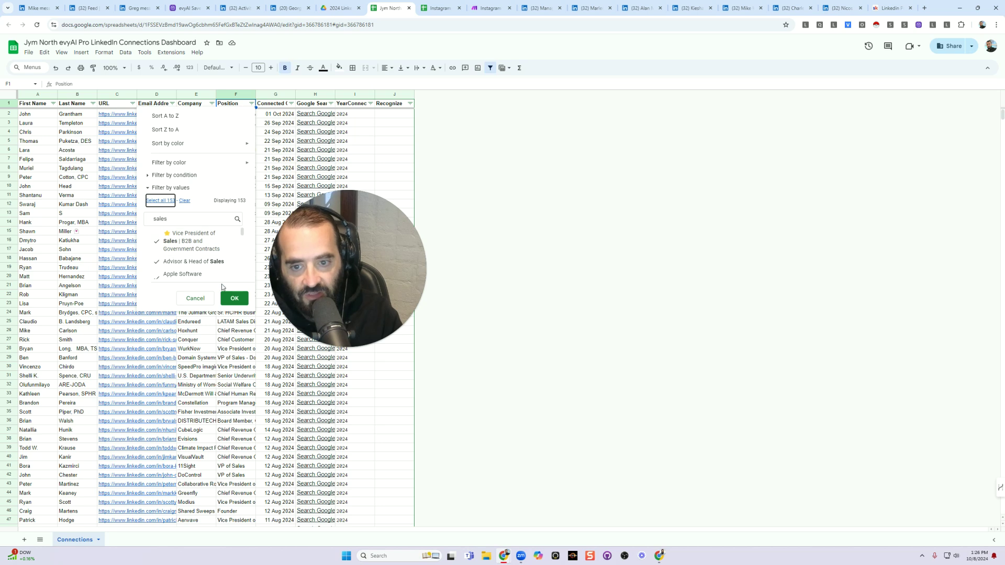
pyautogui.click(235, 299)
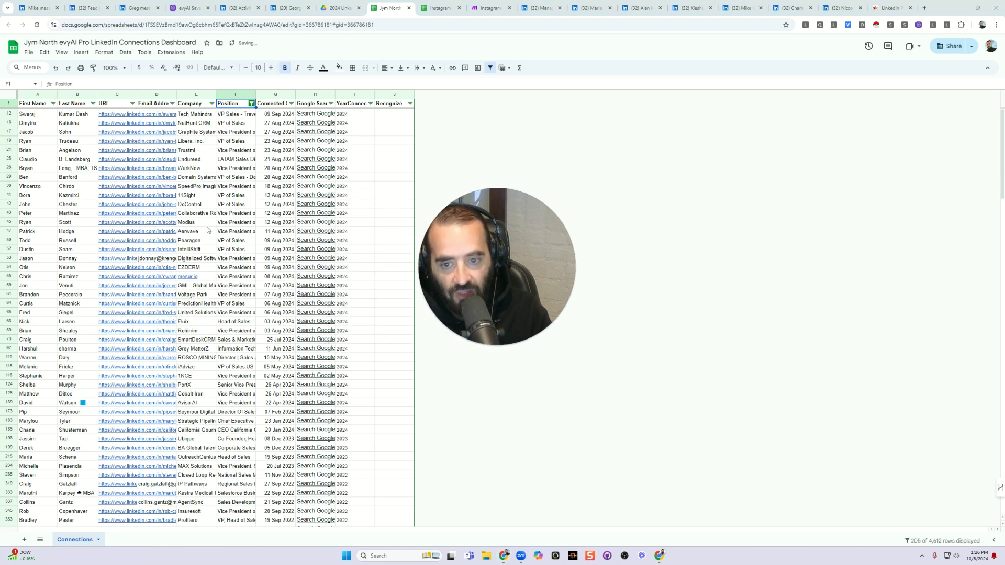
pyautogui.scroll(-15, 204, 227)
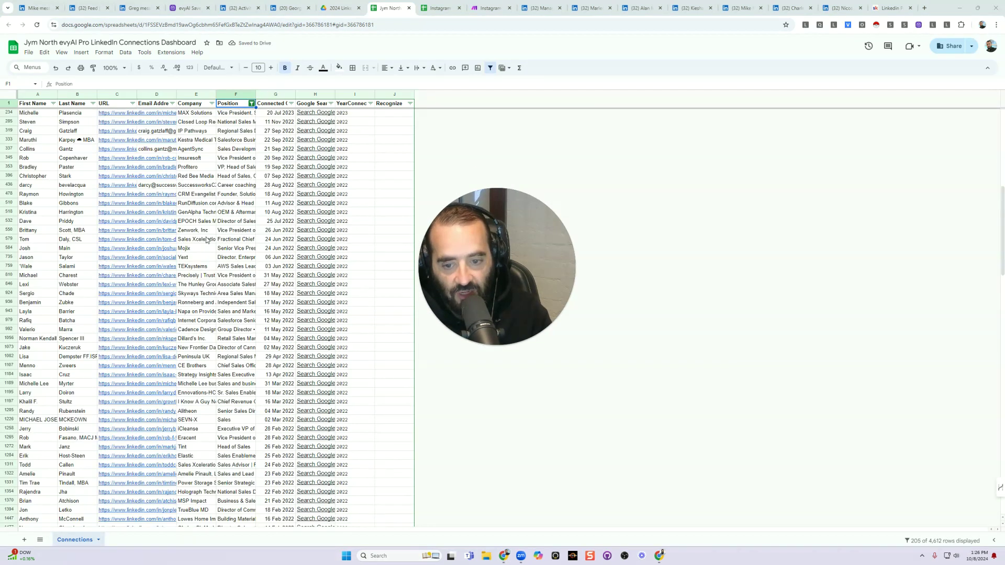
pyautogui.scroll(15, 207, 242)
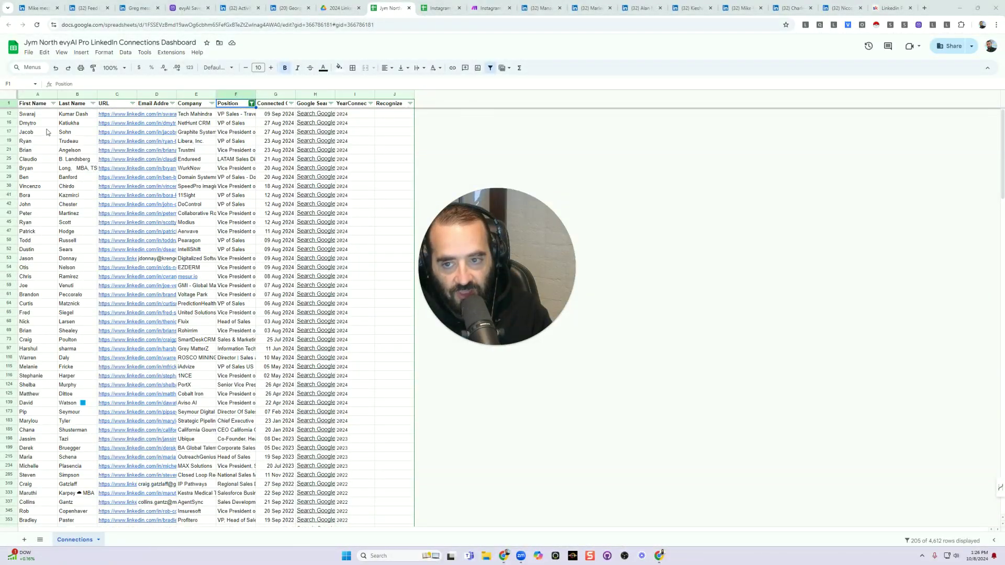
# Select filtered connections' first and last names and preview their LinkedIn profile links
pyautogui.moveTo(34, 117); pyautogui.dragTo(70, 134)
pyautogui.click(125, 114)
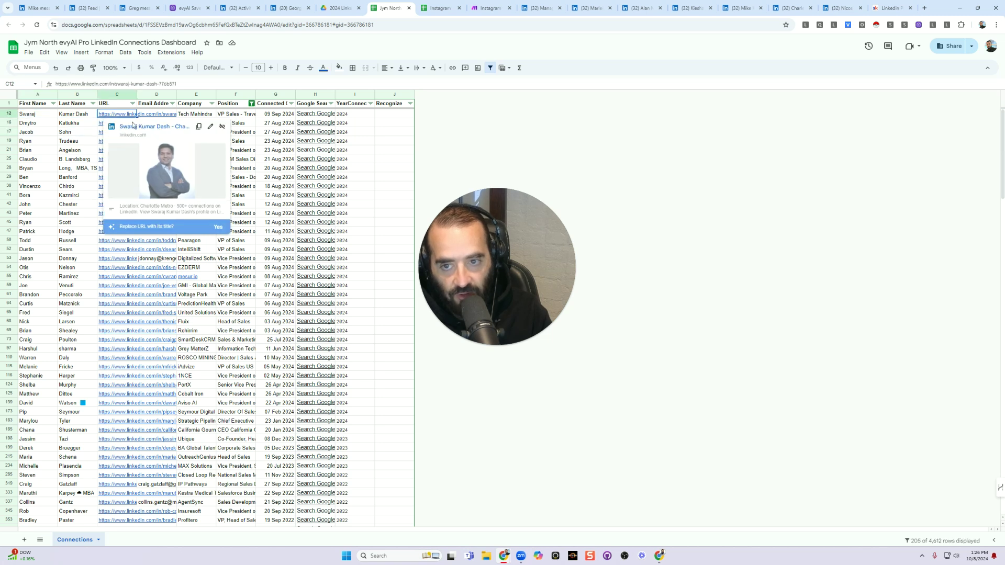
pyautogui.click(88, 160)
pyautogui.click(120, 159)
pyautogui.moveTo(34, 125); pyautogui.dragTo(78, 128)
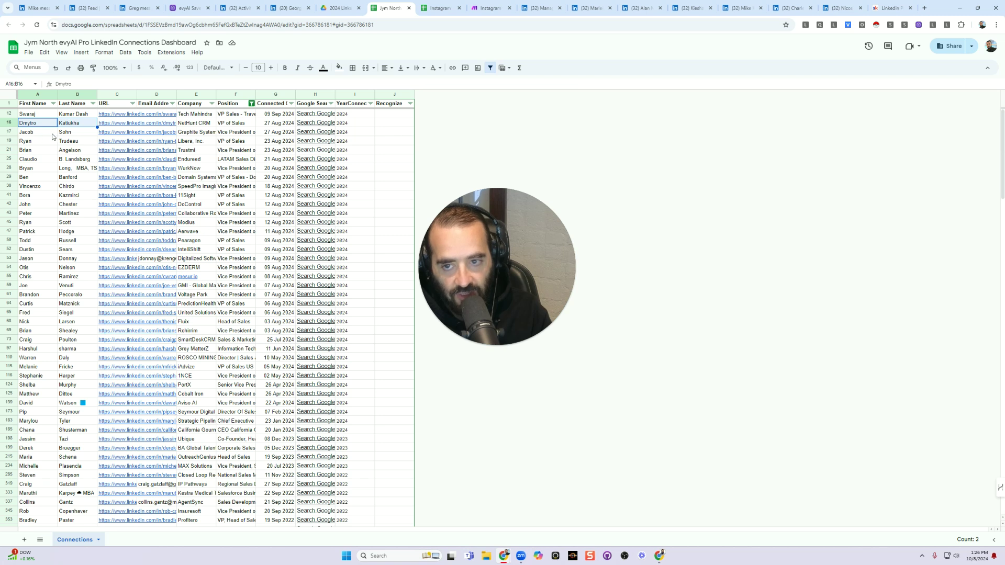
pyautogui.click(538, 8)
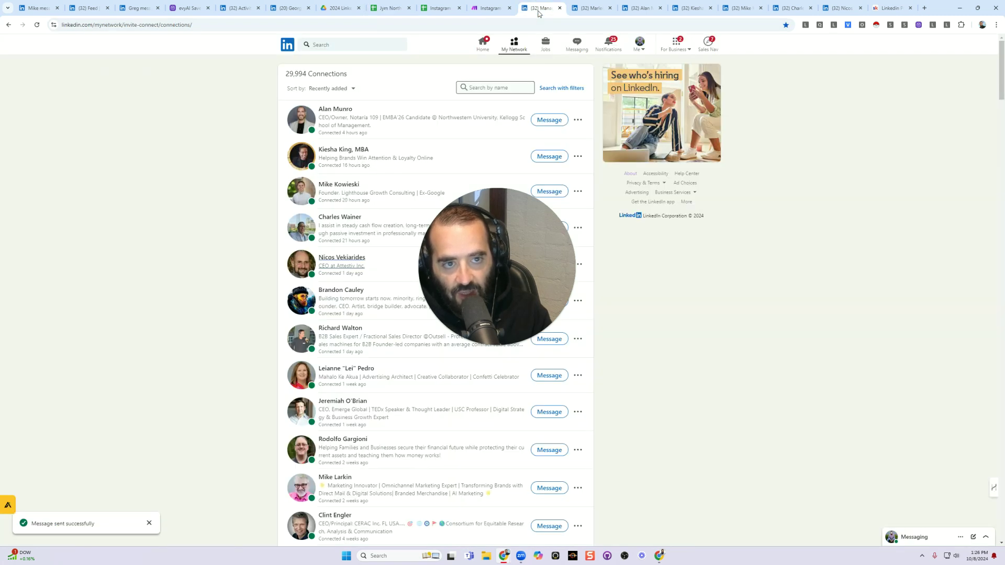
# Paste the copied name into the connections search by name, then delete the surname
pyautogui.click(307, 45)
pyautogui.click(510, 95)
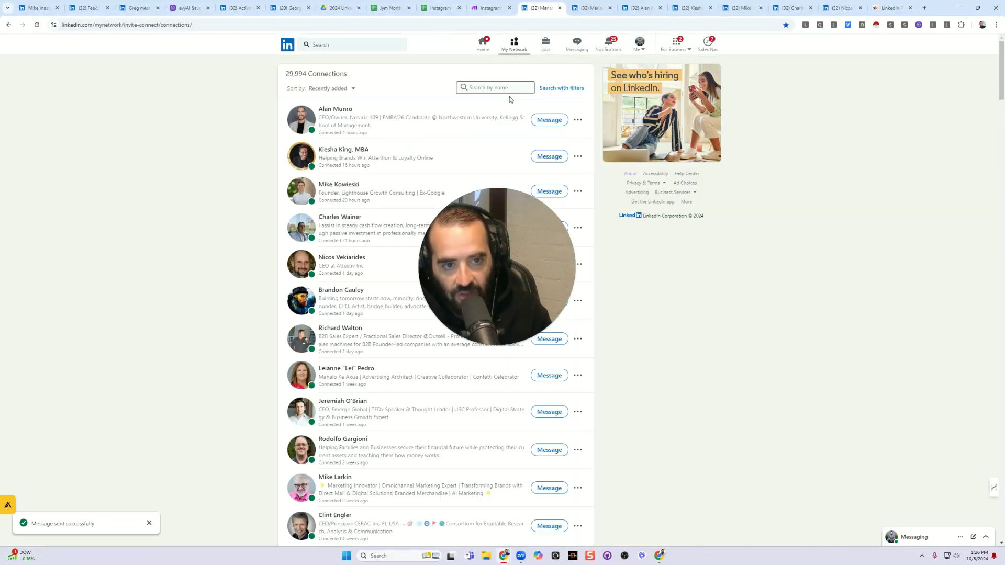
pyautogui.click(349, 46)
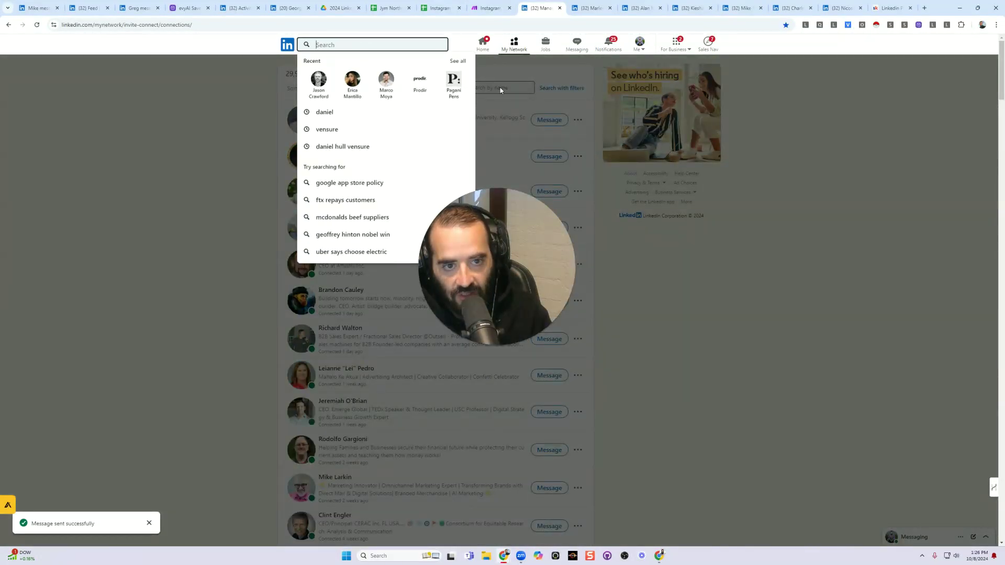
pyautogui.click(497, 90)
pyautogui.click(506, 97)
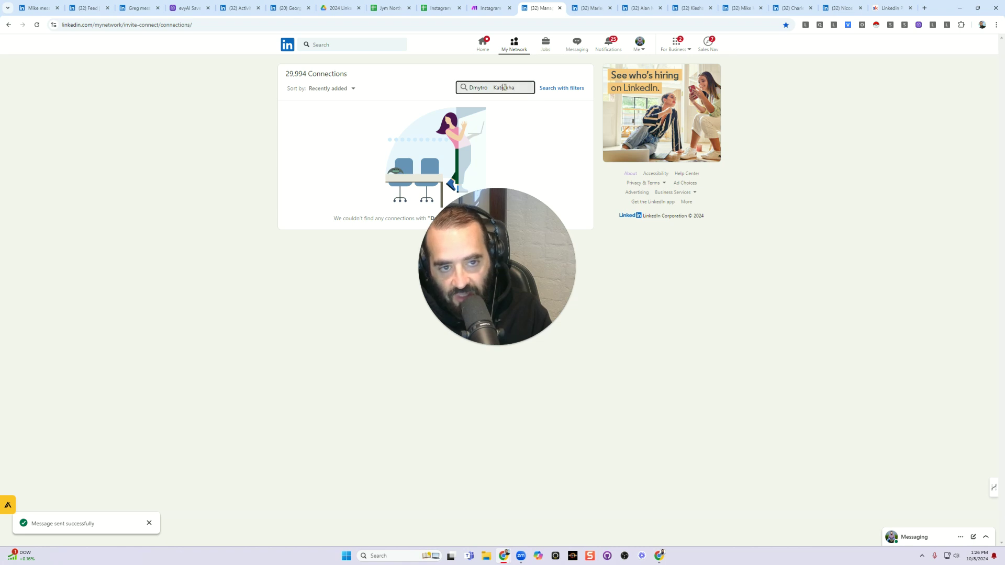
pyautogui.press('BackSpace')
pyautogui.press('BackSpace')
pyautogui.press('BackSpace')
pyautogui.press('BackSpace')
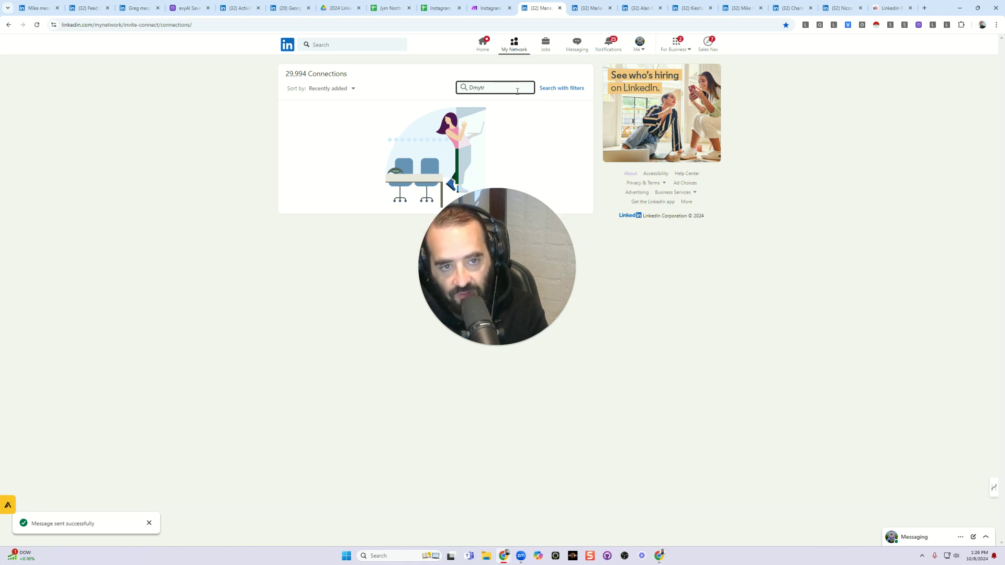
# Replace the connection search with 'dmitri', then with 'david', and browse the matches
pyautogui.hotkey('ctrl', 'a')
pyautogui.write('dmitri')
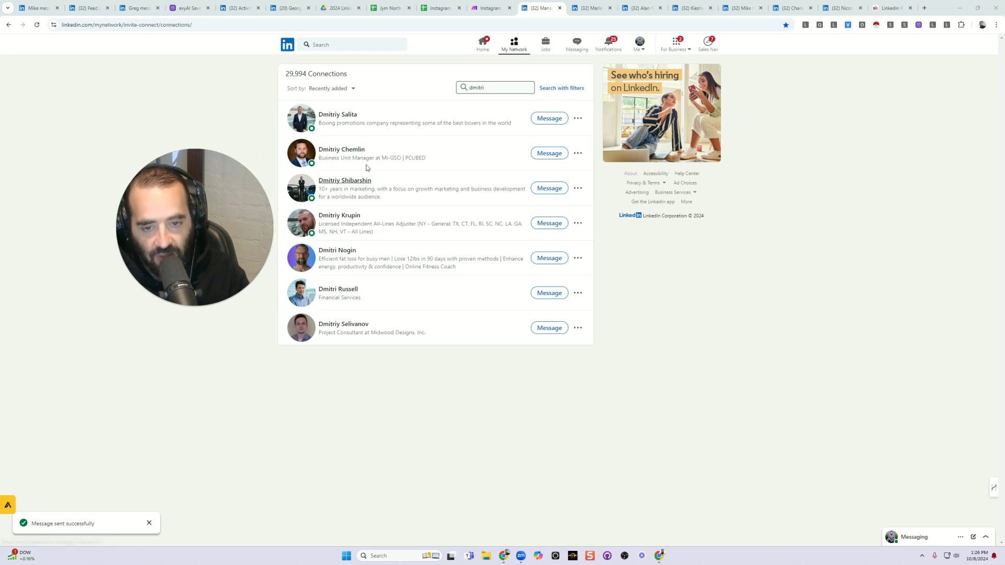
pyautogui.moveTo(220, 227); pyautogui.dragTo(236, 184)
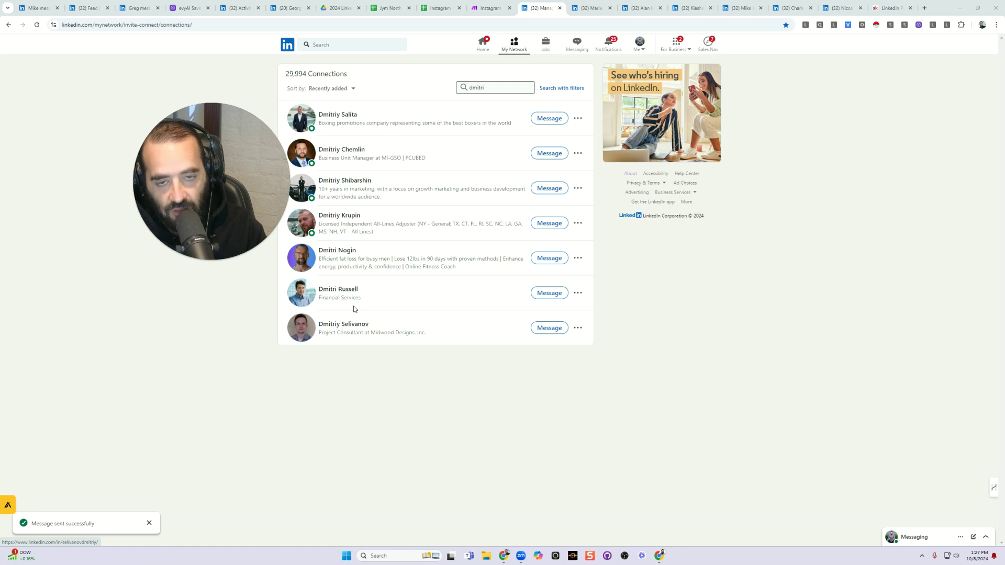
pyautogui.click(483, 87)
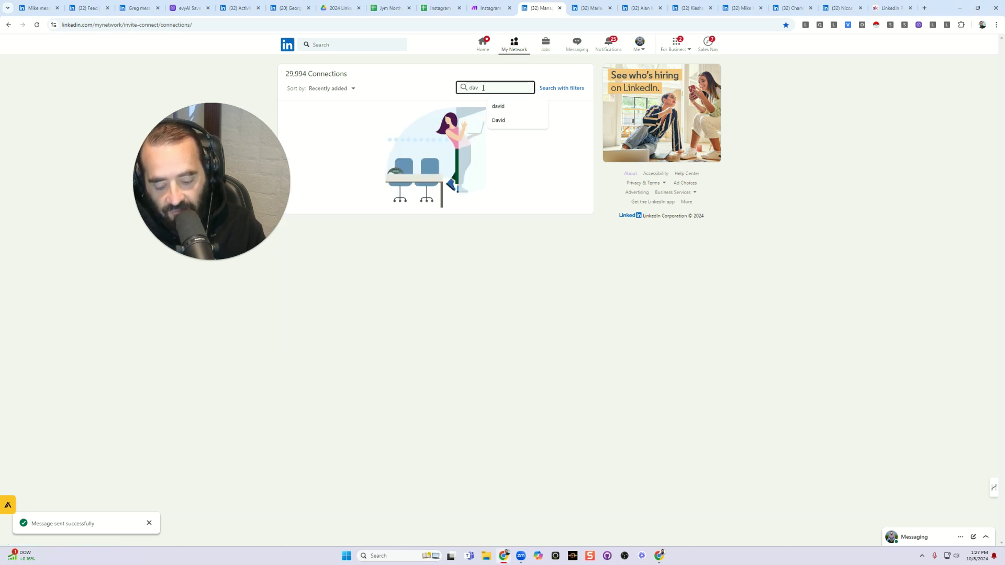
pyautogui.write('david')
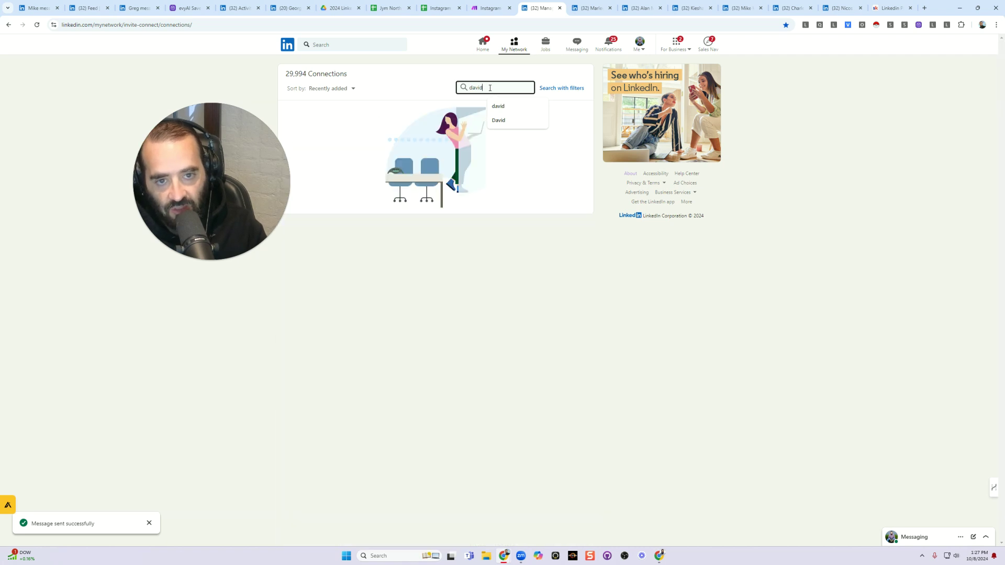
pyautogui.scroll(-15, 652, 264)
pyautogui.scroll(15, 652, 267)
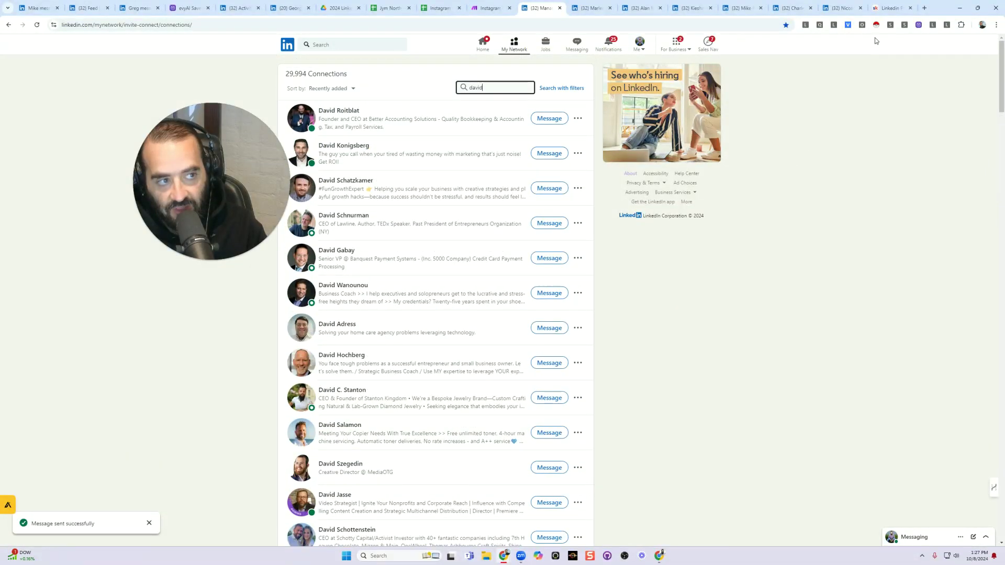
# Show only online matches via the connection-checker extension and open an online connection's profile
pyautogui.click(947, 24)
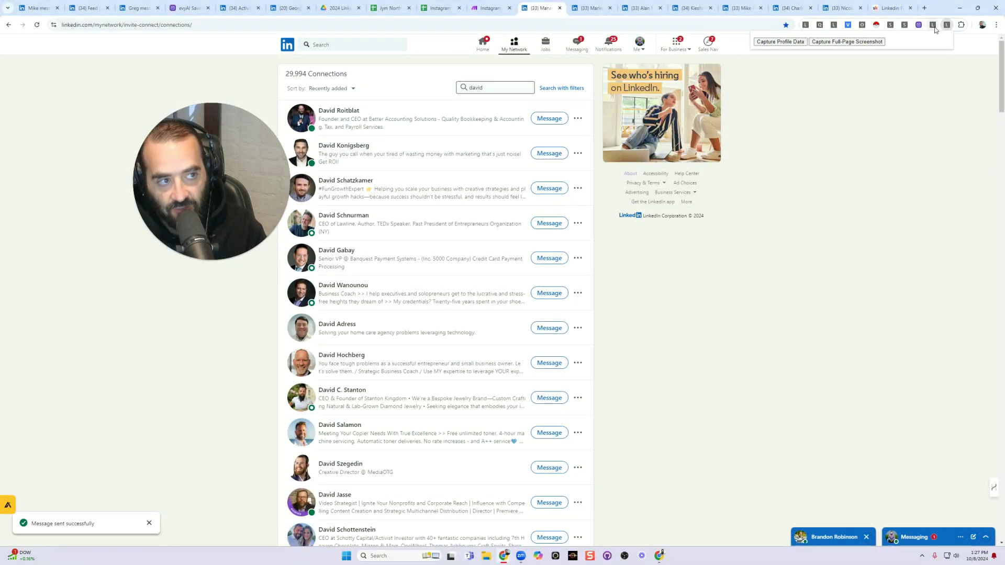
pyautogui.click(933, 26)
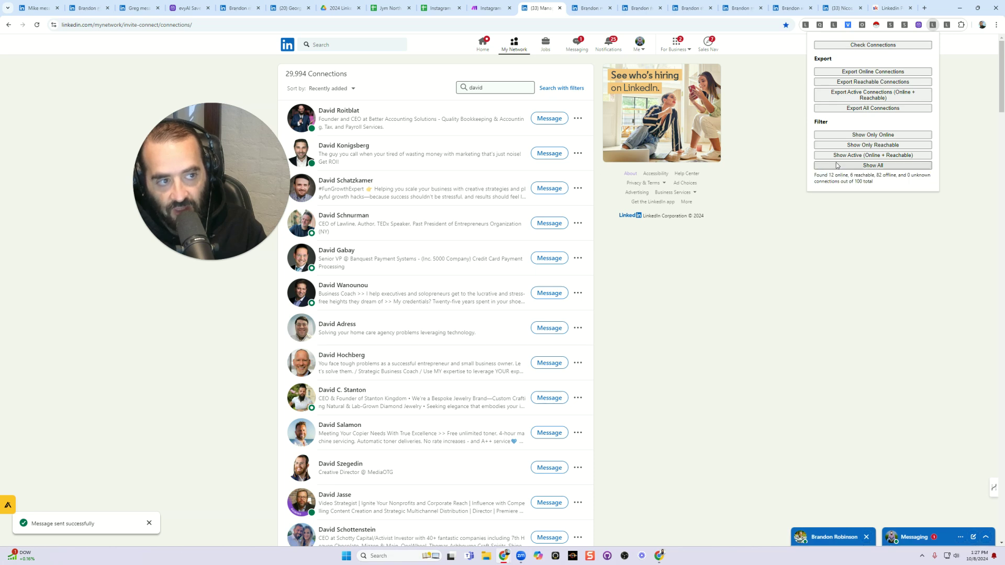
pyautogui.click(862, 135)
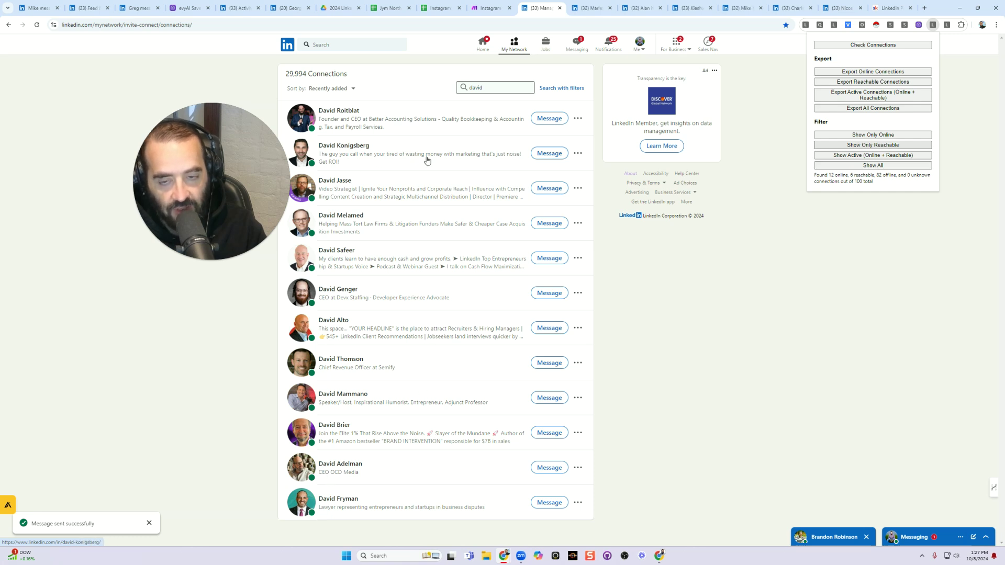
pyautogui.moveTo(279, 175); pyautogui.dragTo(240, 186)
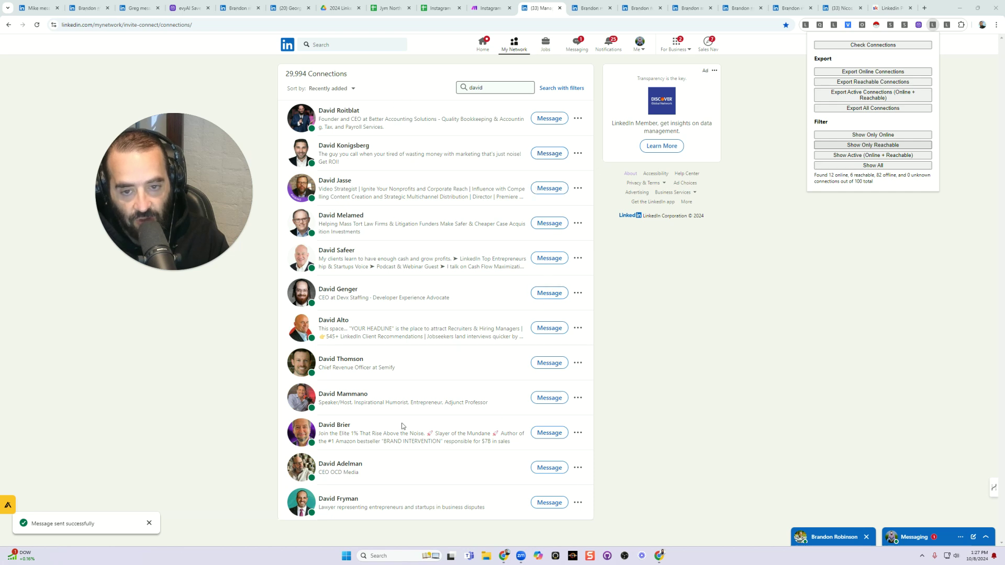
pyautogui.moveTo(155, 194)
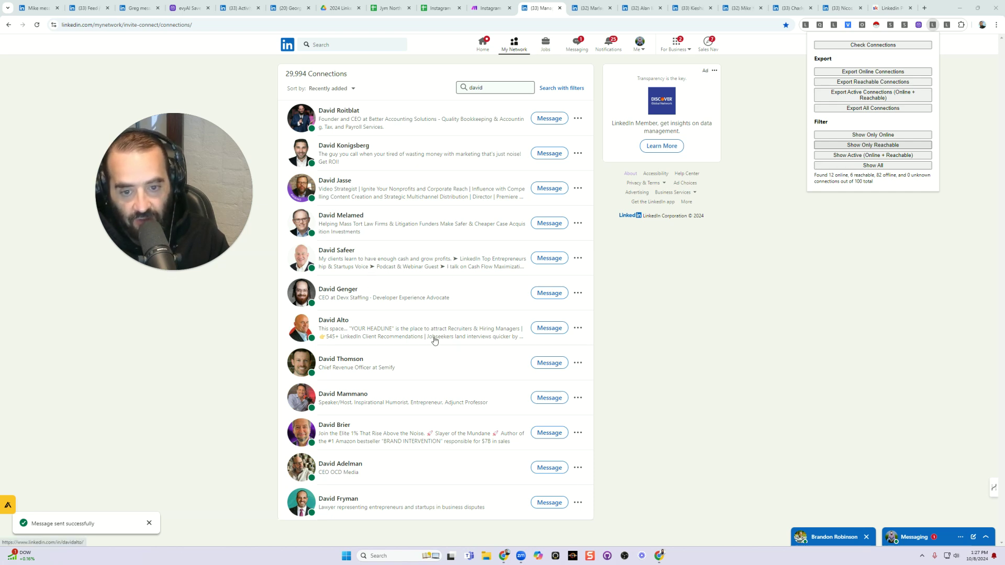
pyautogui.click(347, 325)
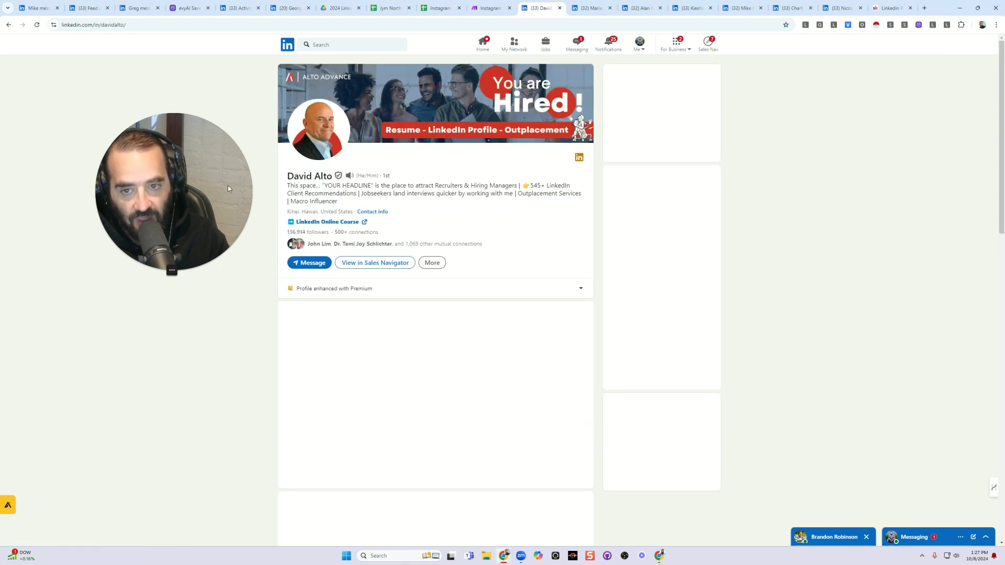
# Add the resume and outplacement coach's profile to the evyAI 'Active LinkedIn Users' list
pyautogui.moveTo(228, 193); pyautogui.dragTo(617, 177)
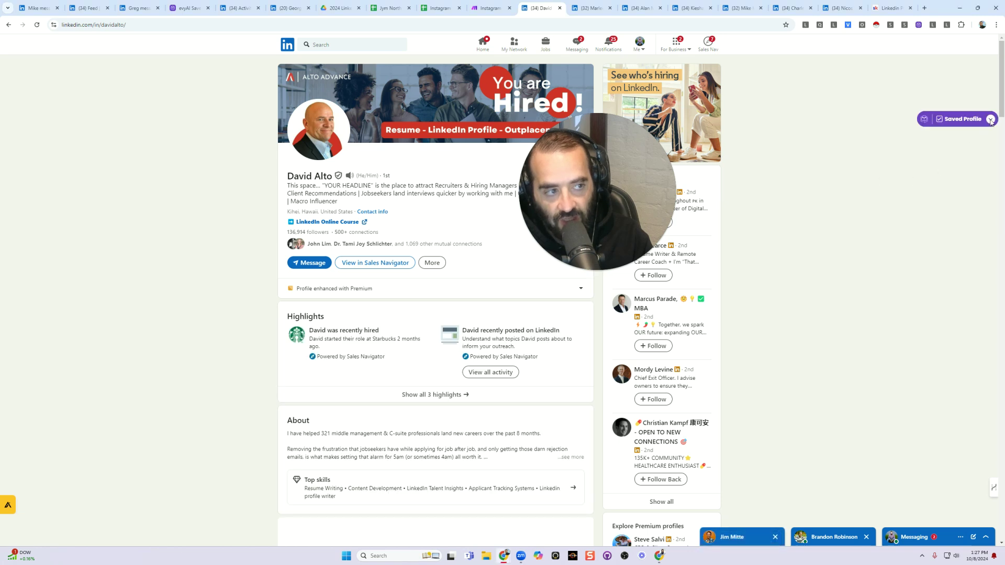
pyautogui.click(990, 120)
pyautogui.click(956, 137)
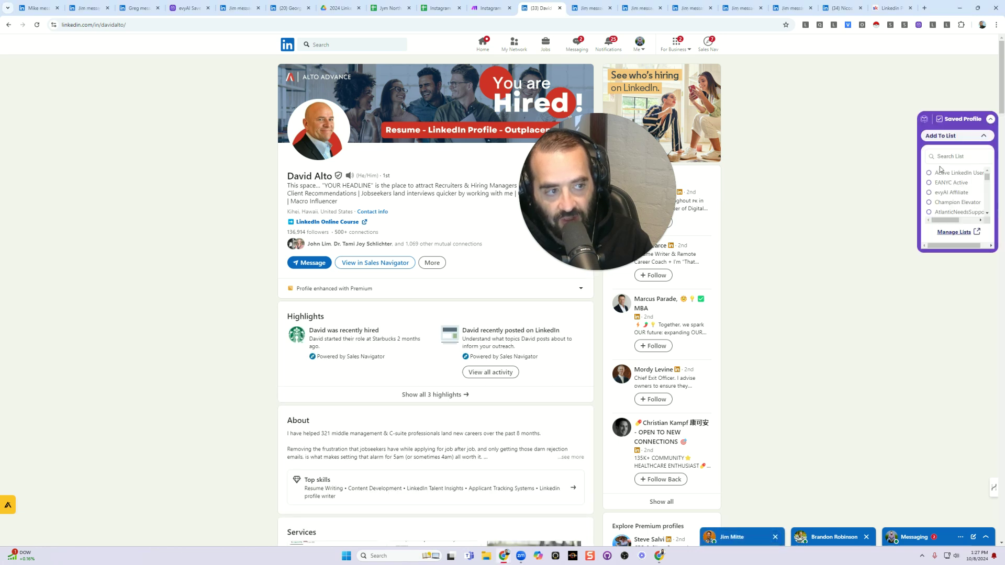
pyautogui.click(986, 137)
pyautogui.click(990, 119)
pyautogui.moveTo(585, 190); pyautogui.dragTo(167, 173)
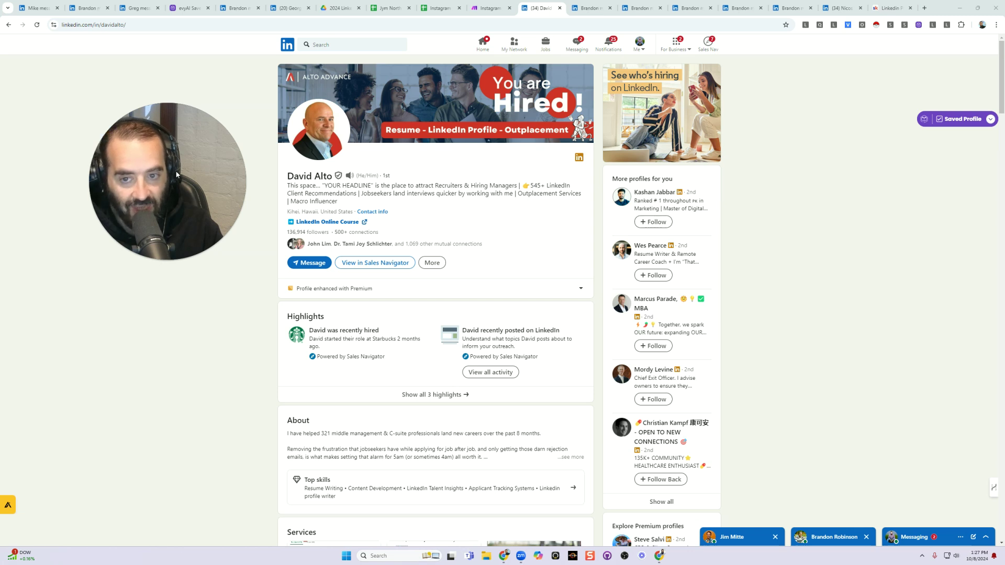
pyautogui.moveTo(177, 174)
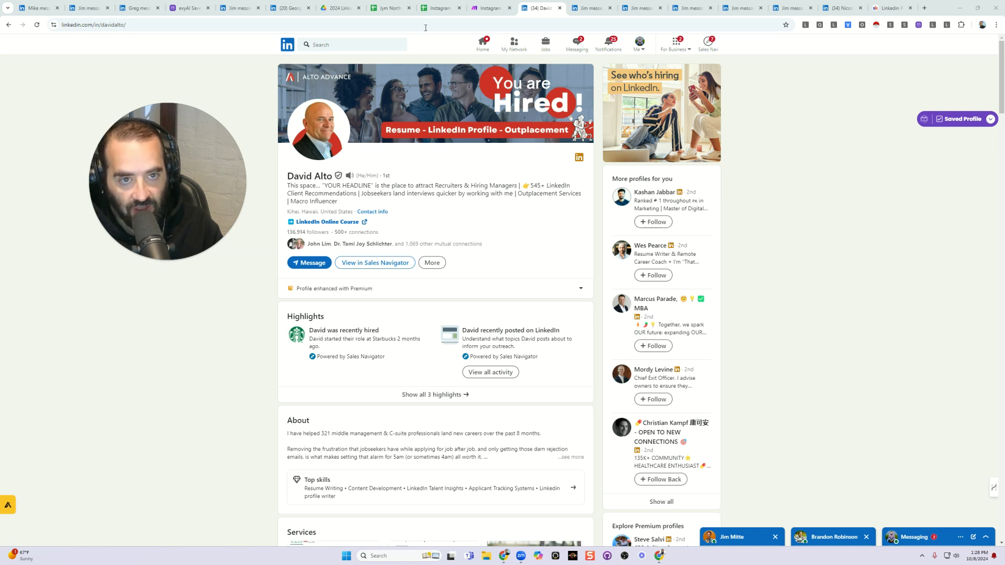
# Replace the Saved Profiles page with the evyai.com homepage in that same tab
pyautogui.click(188, 8)
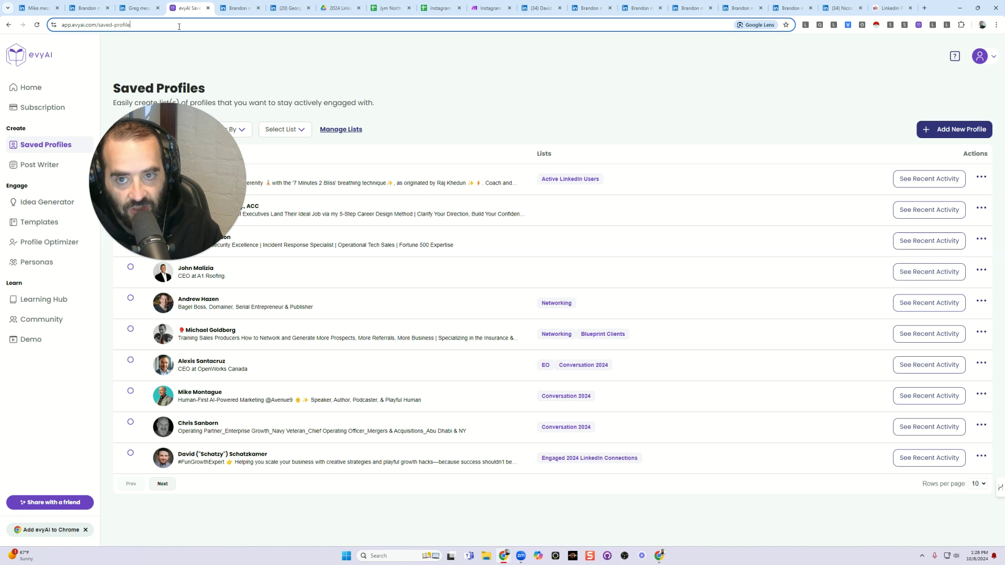
pyautogui.hotkey('ctrl', 'a')
pyautogui.write('evyai.com')
pyautogui.press('Return')
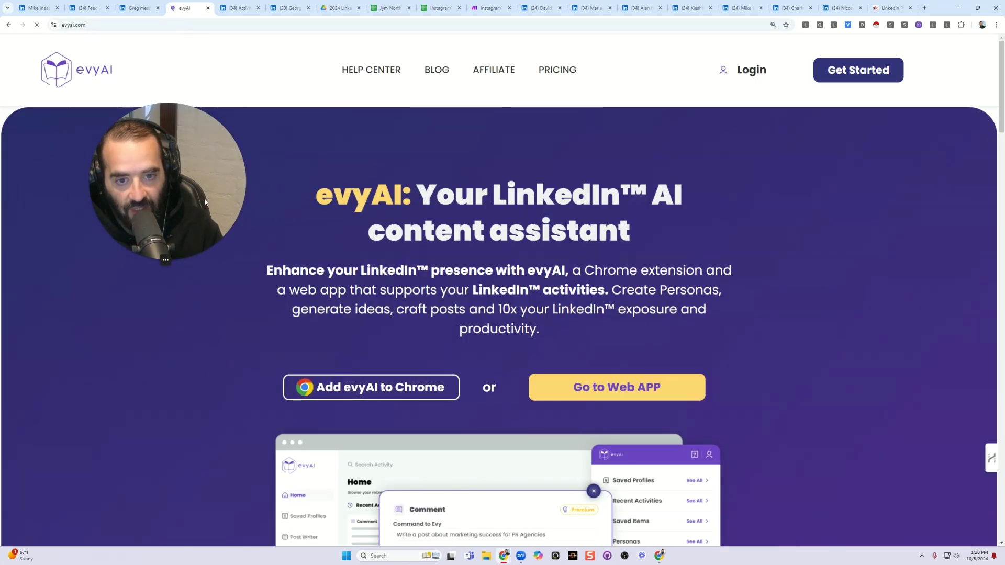